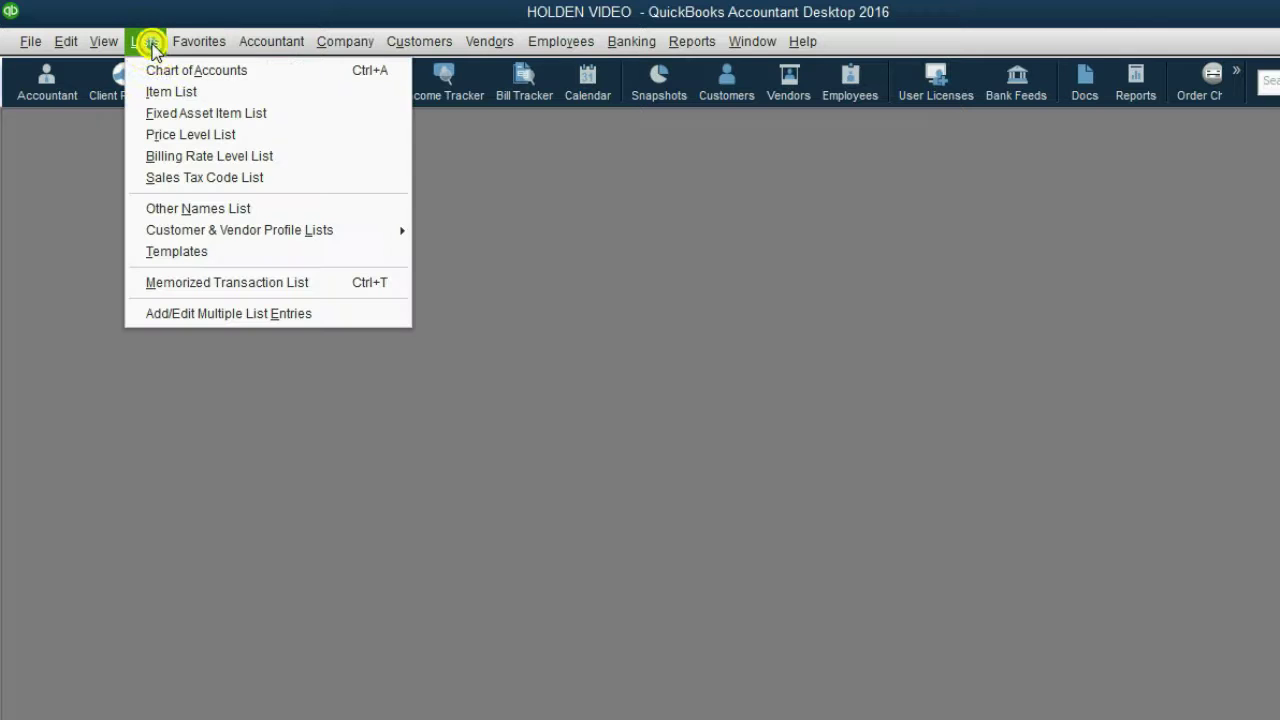
# Start a Sales Tax Item named 'multiple rates', described 'Sales Tax for multiple rates in 1 sale'.
pyautogui.click(150, 91)
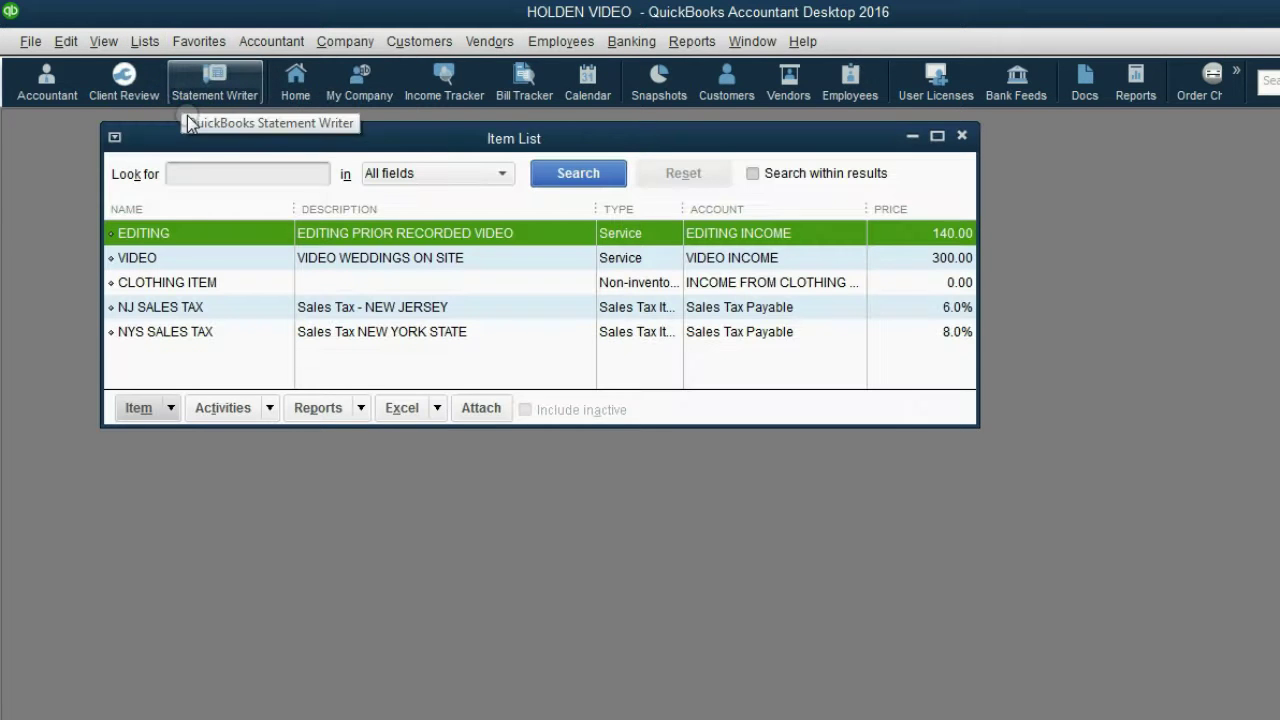
pyautogui.click(142, 408)
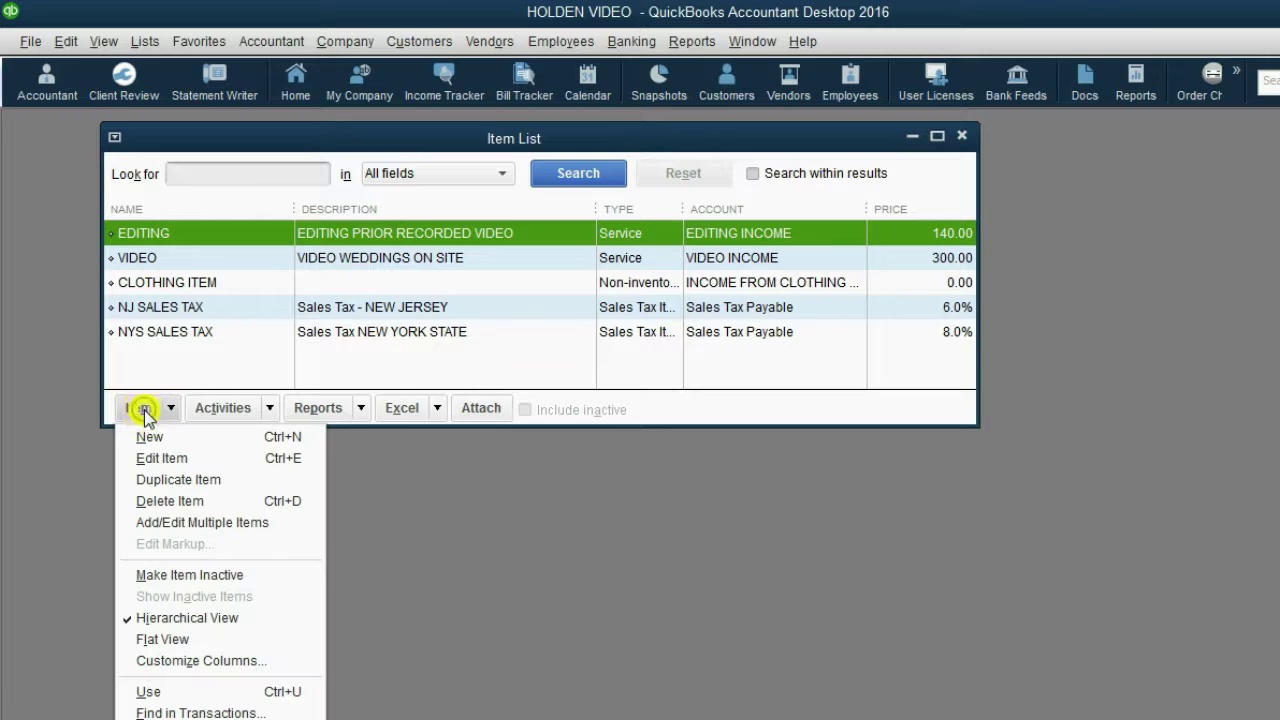
pyautogui.click(150, 440)
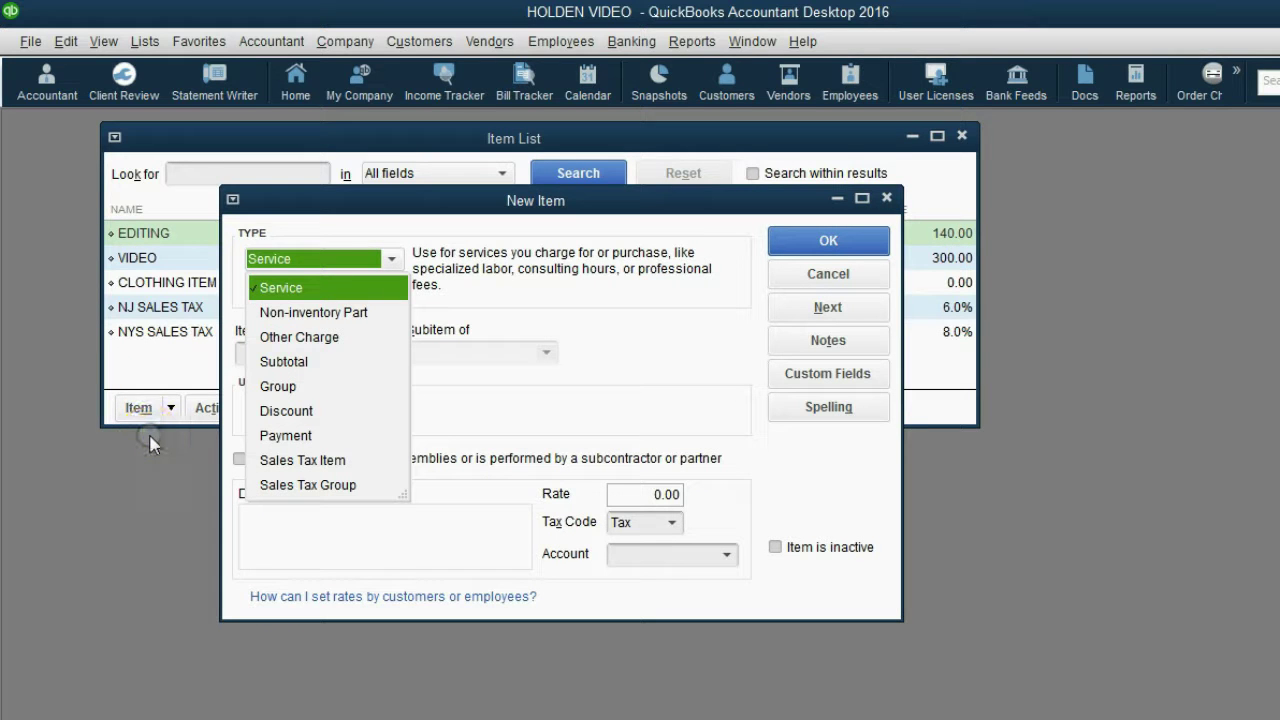
pyautogui.click(270, 461)
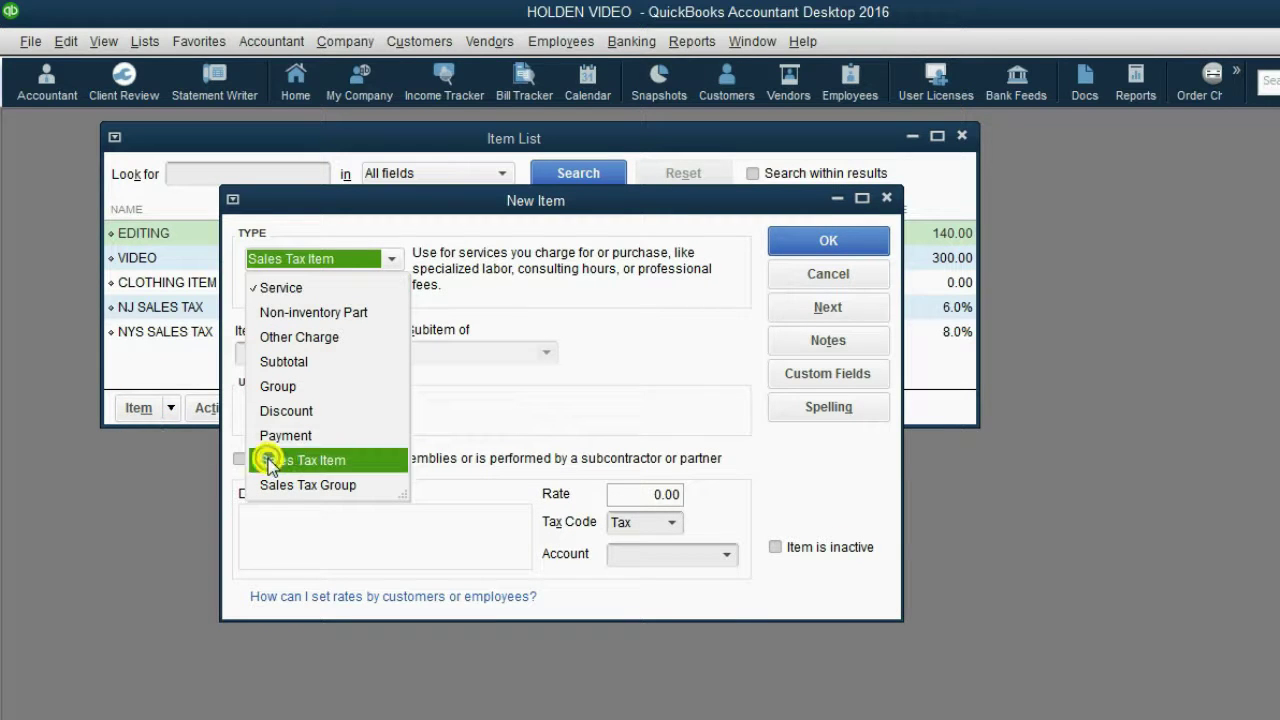
pyautogui.click(302, 349)
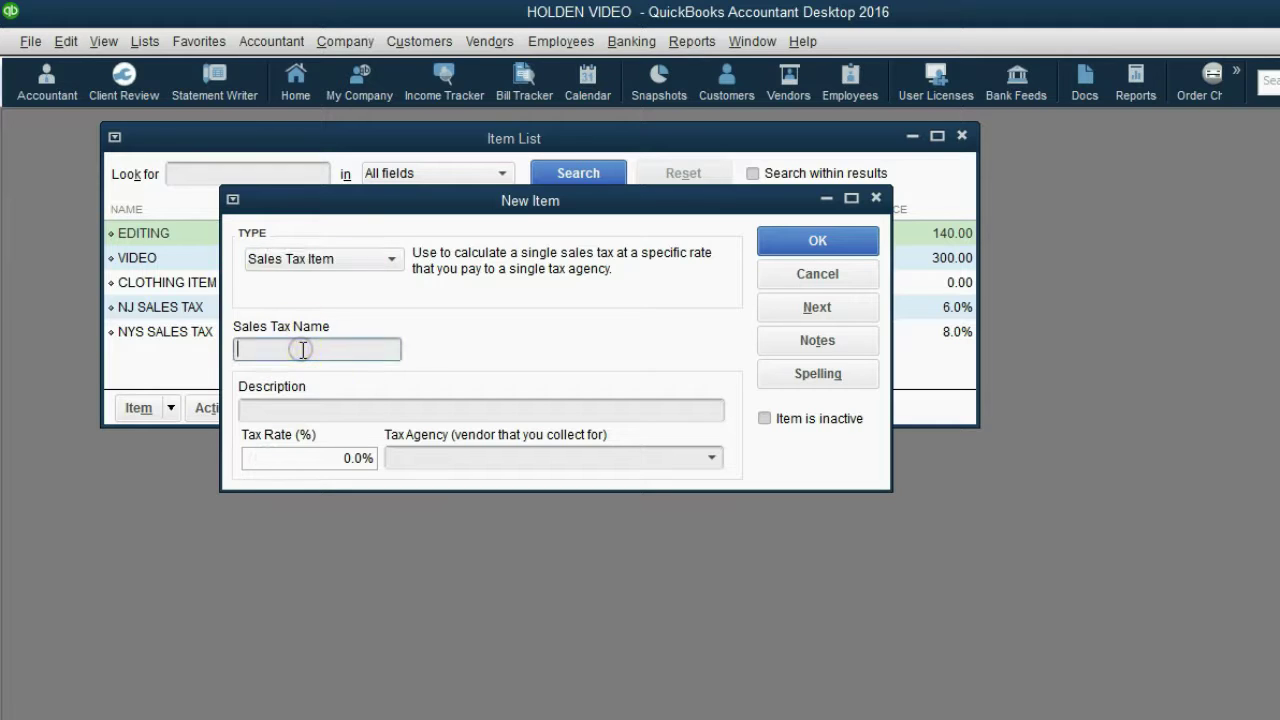
pyautogui.write('multiple rates')
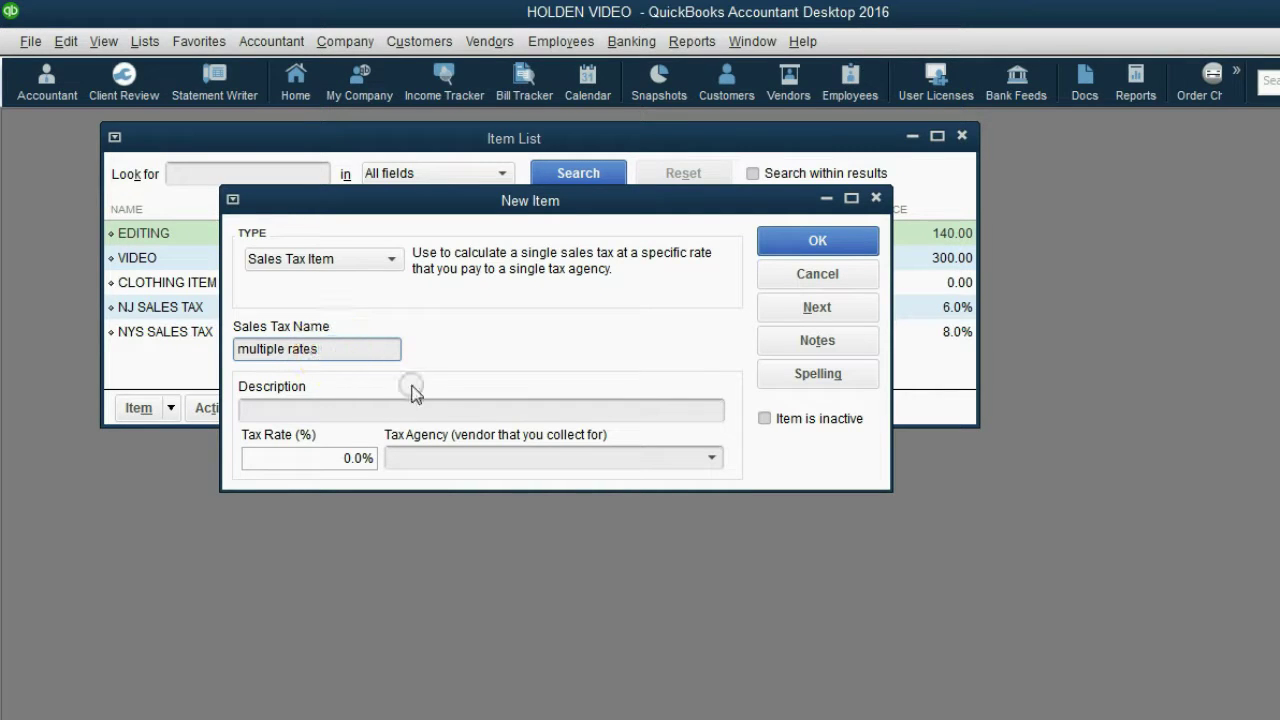
pyautogui.click(533, 403)
pyautogui.write('Sales Tax')
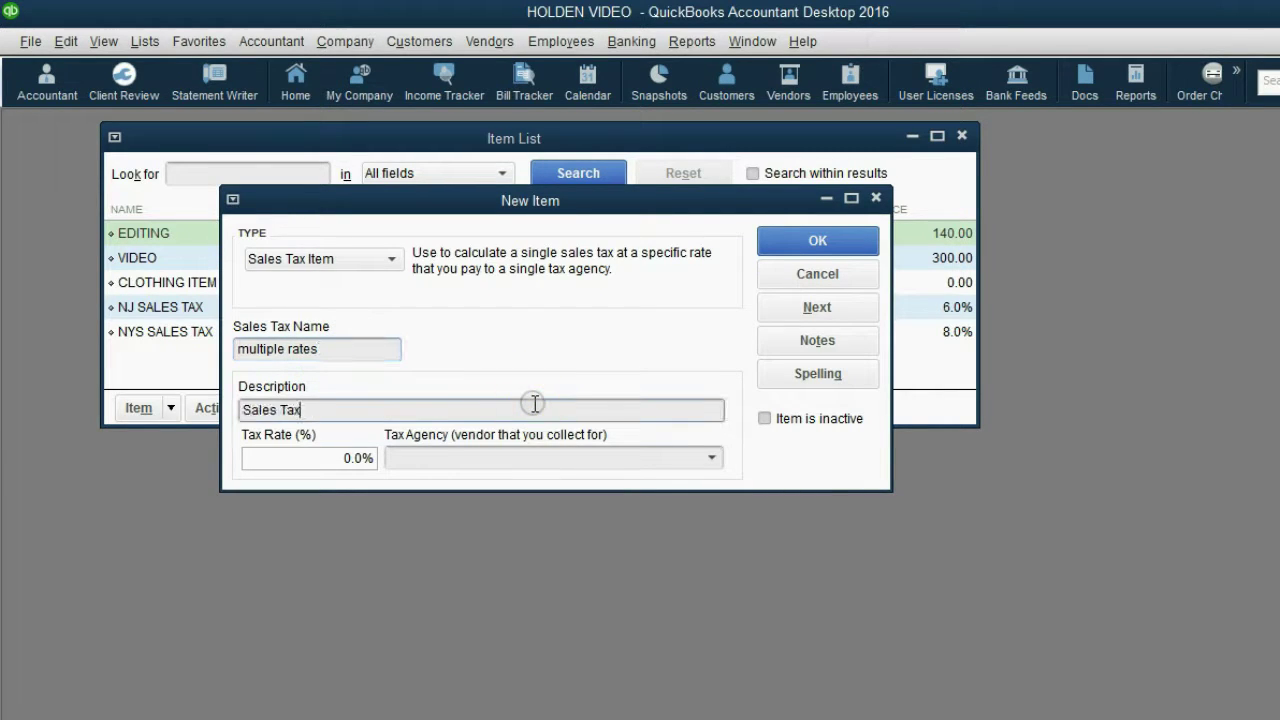
pyautogui.write(' for multiple rates in 1 sale')
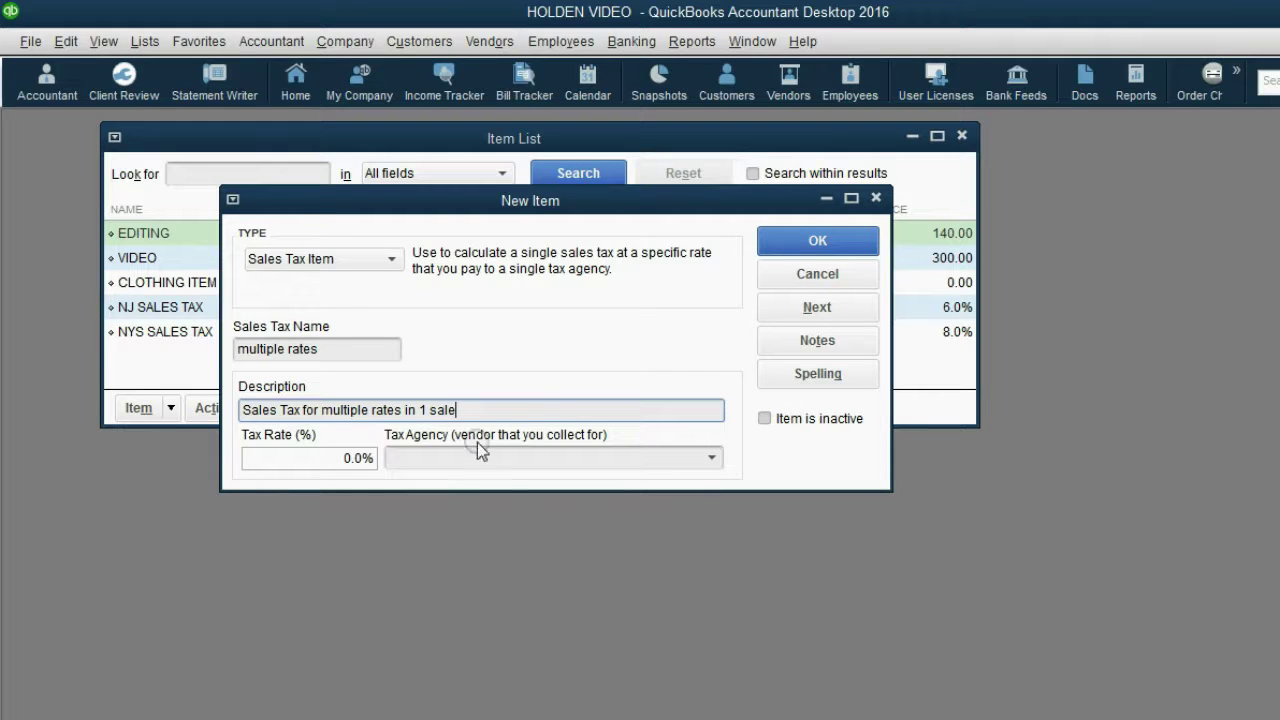
pyautogui.click(337, 458)
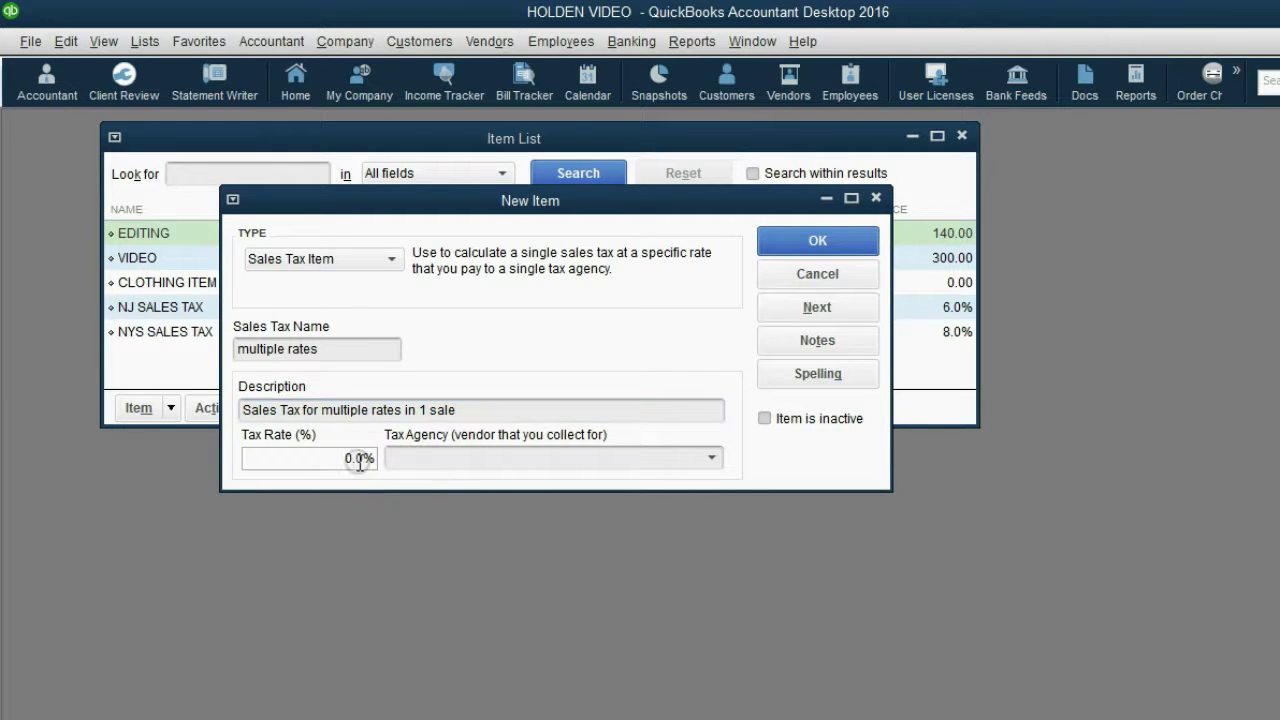
# Make a new vendor 'dummy' its tax agency and save the 0% item.
pyautogui.click(711, 460)
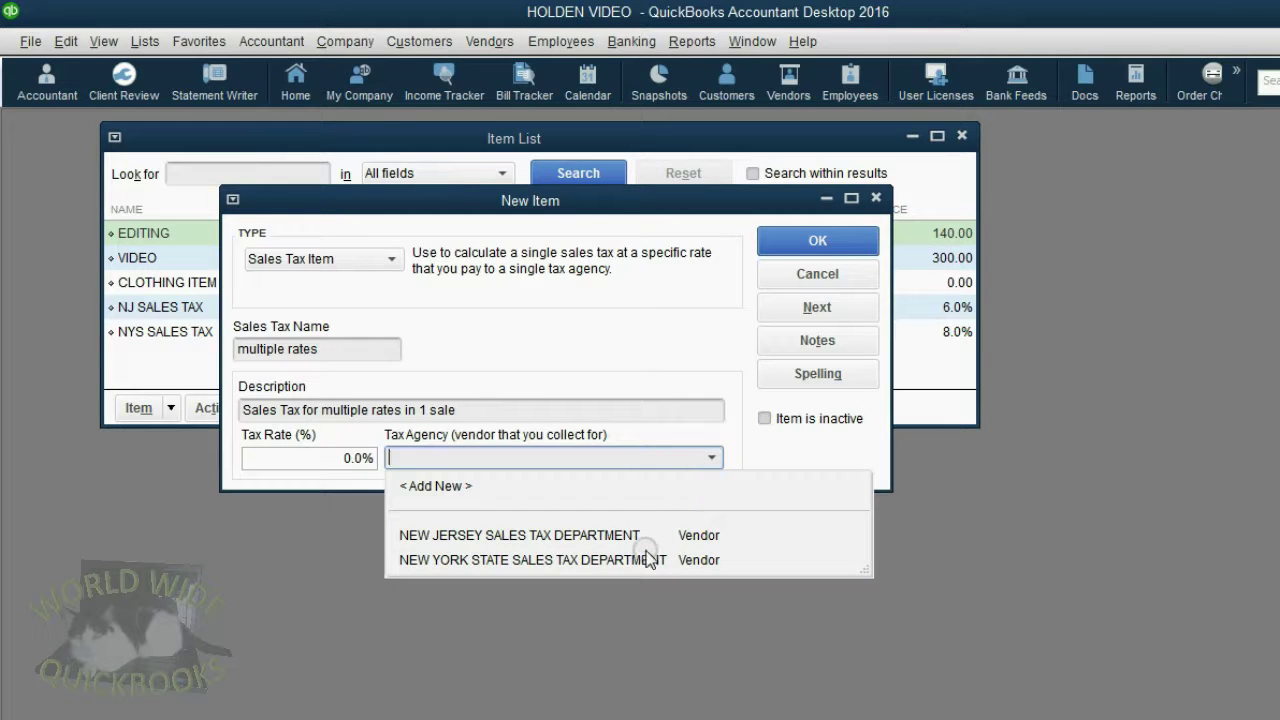
pyautogui.click(497, 487)
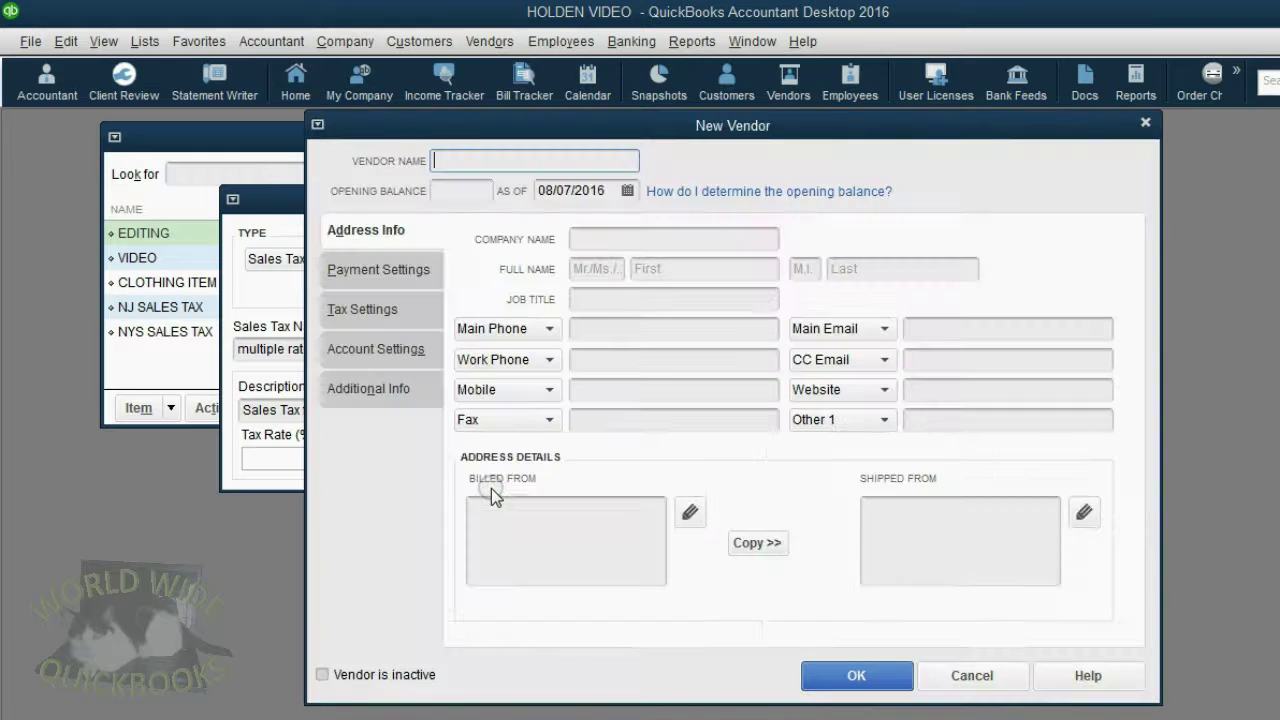
pyautogui.write('dummy')
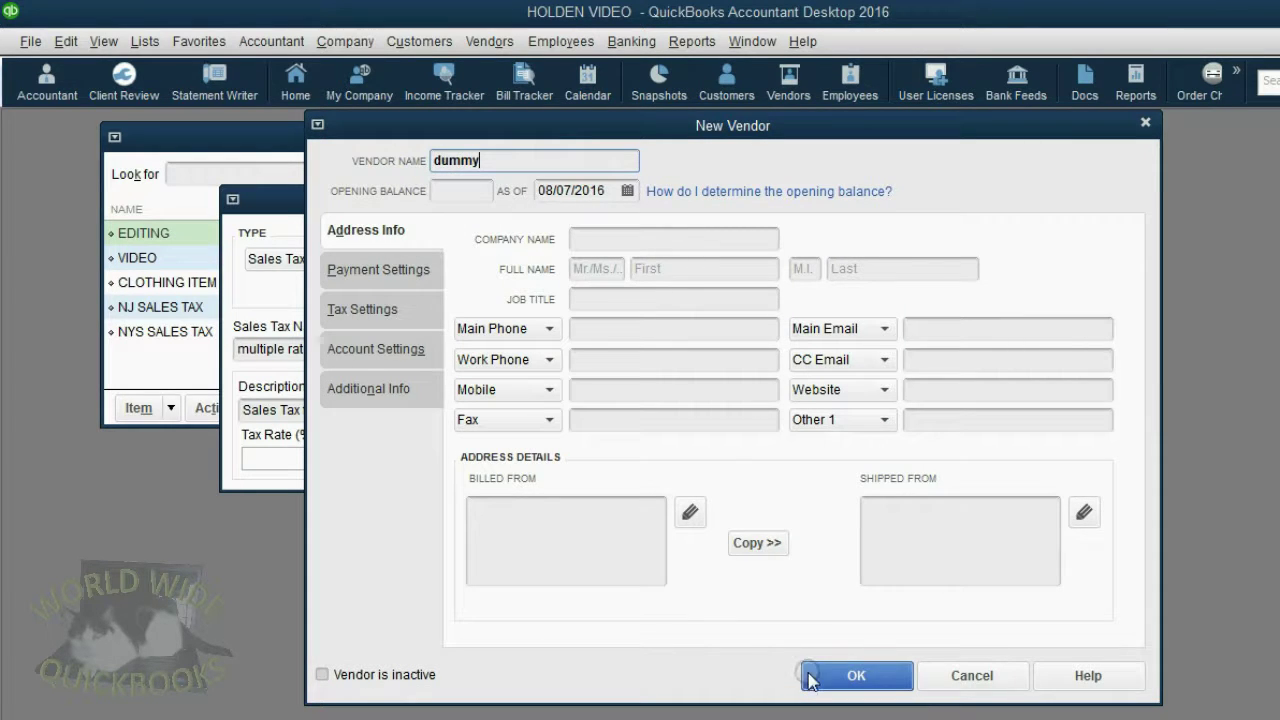
pyautogui.click(816, 677)
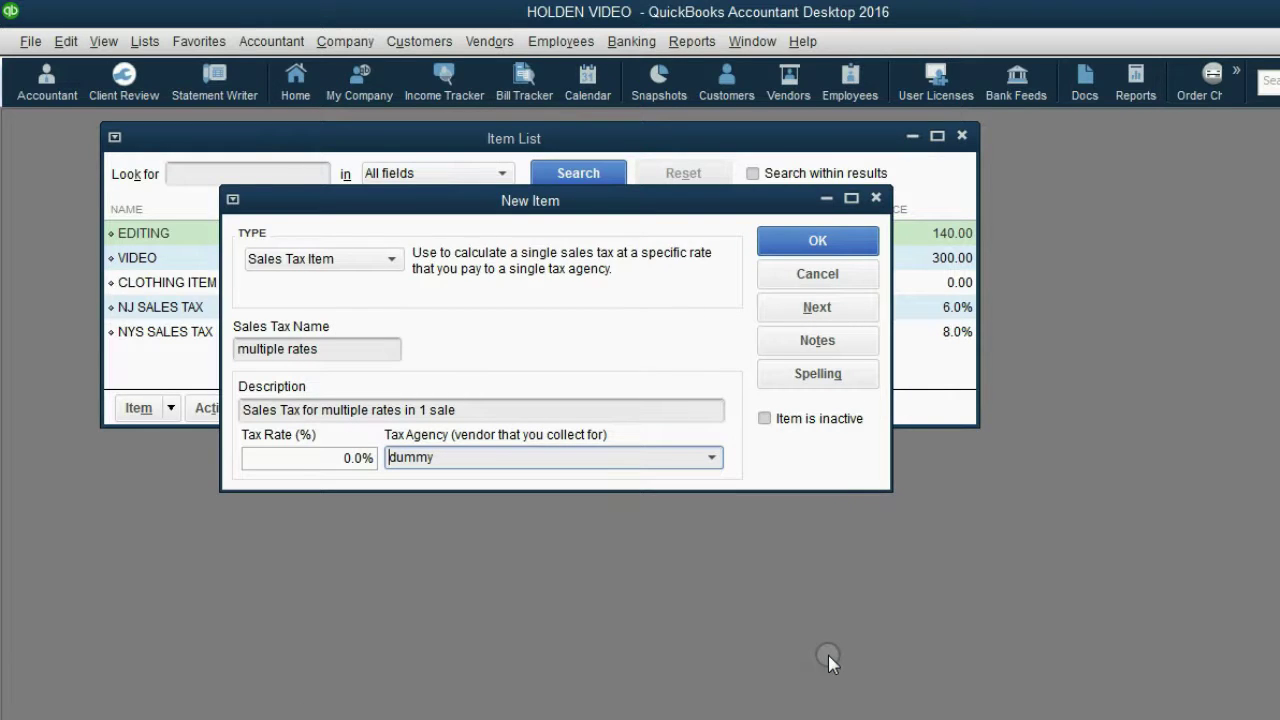
pyautogui.click(801, 255)
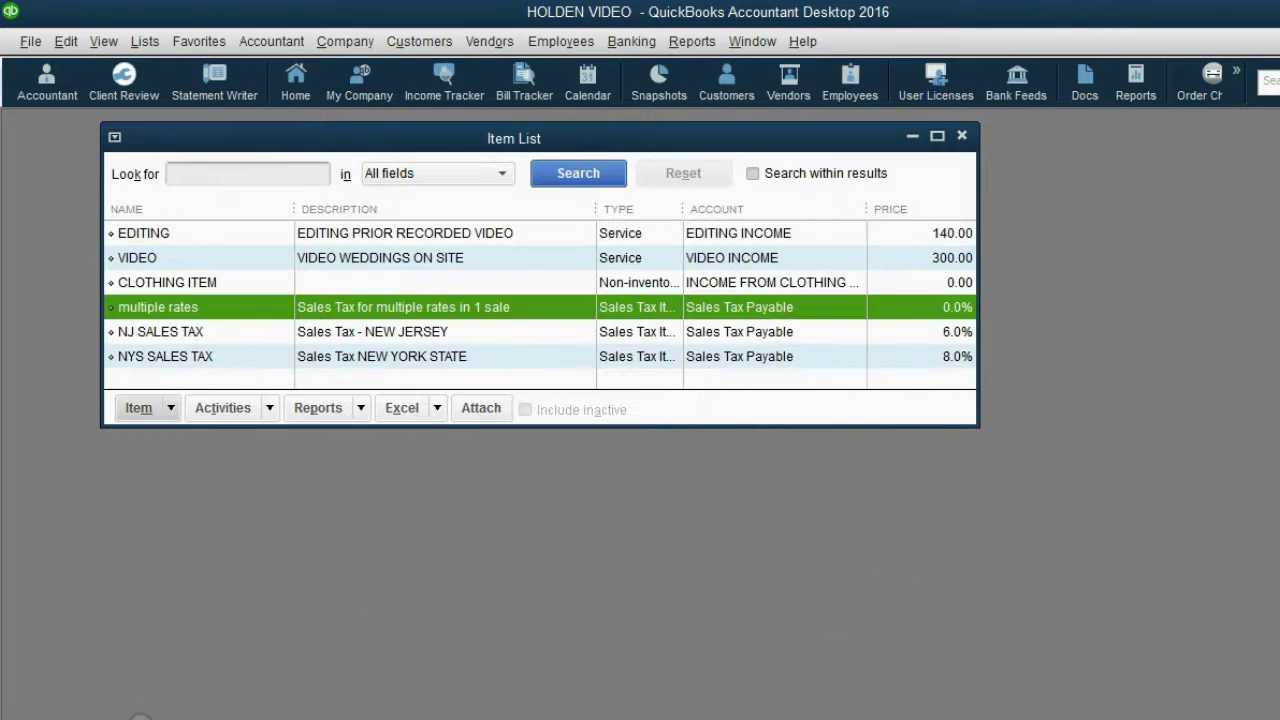
pyautogui.click(140, 716)
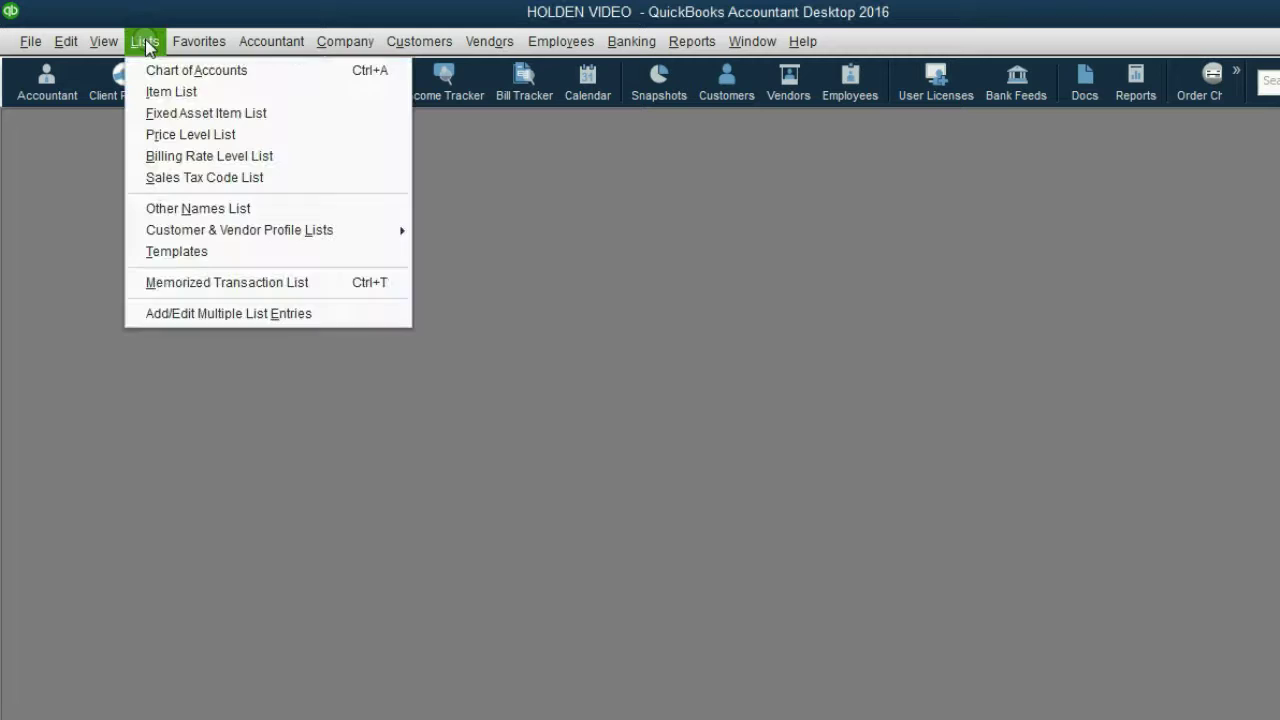
# Create a Subtotal-type item named 'total taxable' in the Item List.
pyautogui.click(166, 88)
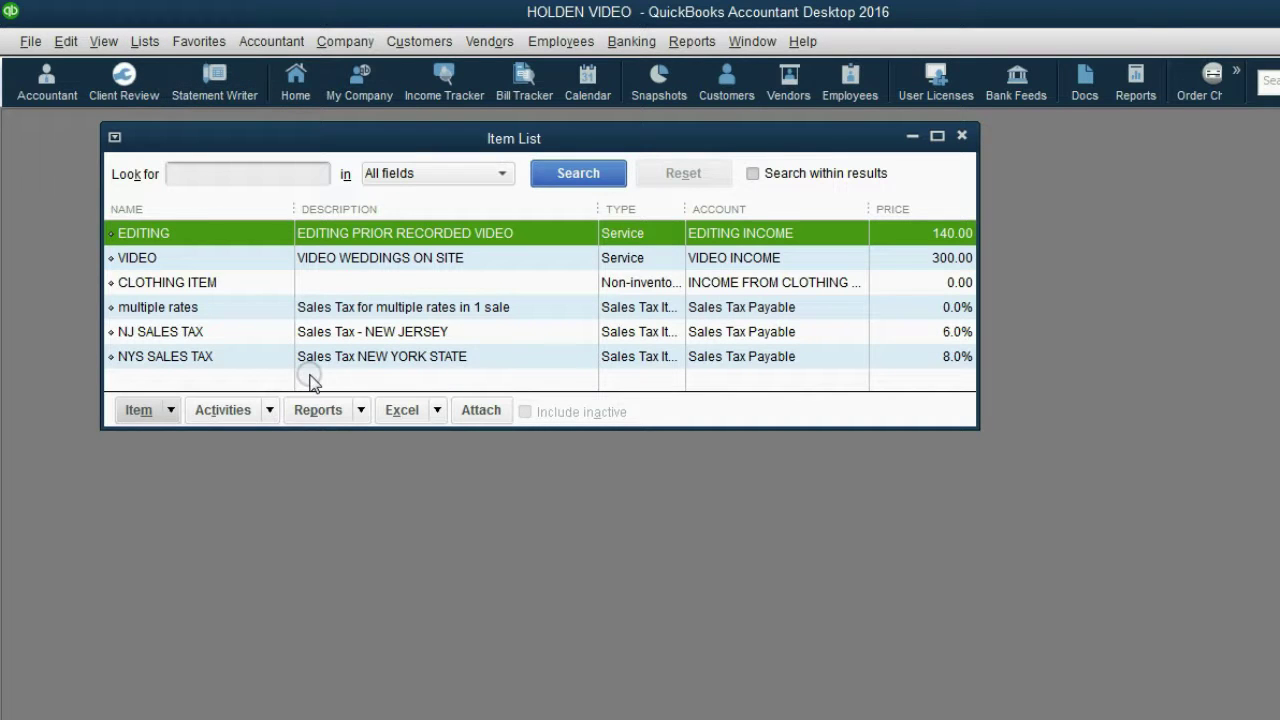
pyautogui.moveTo(327, 428); pyautogui.dragTo(328, 503)
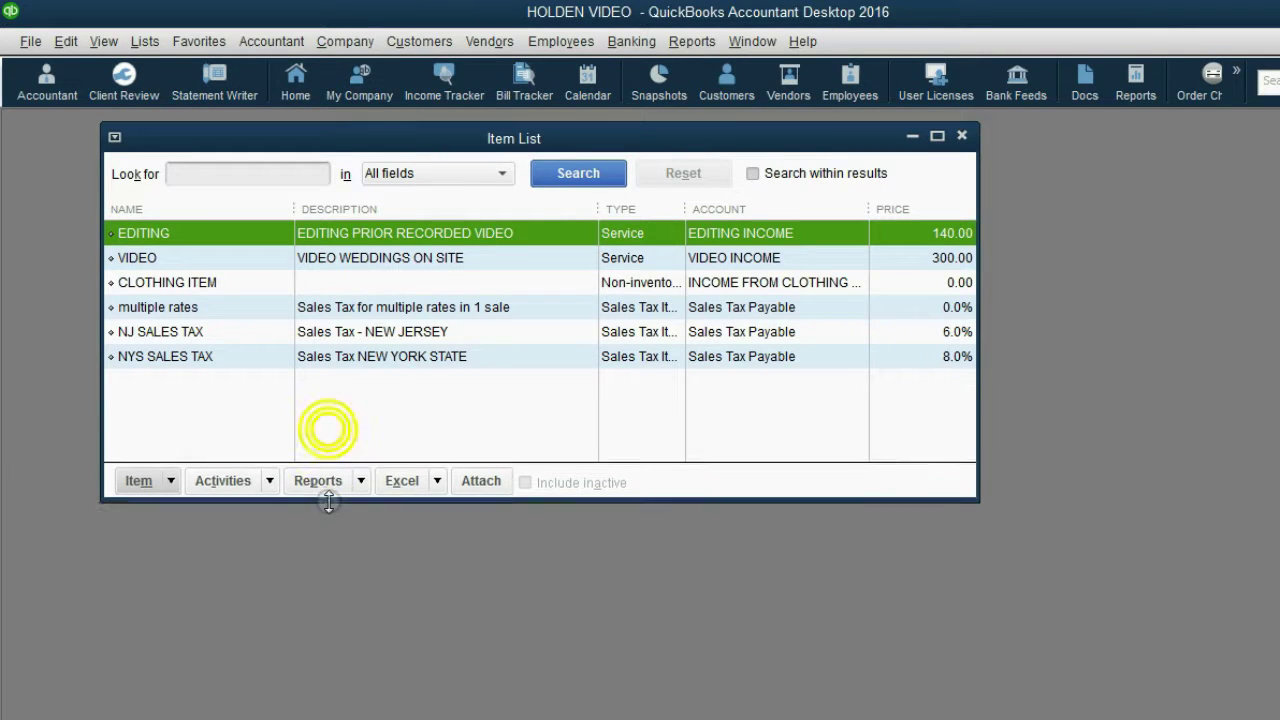
pyautogui.click(138, 485)
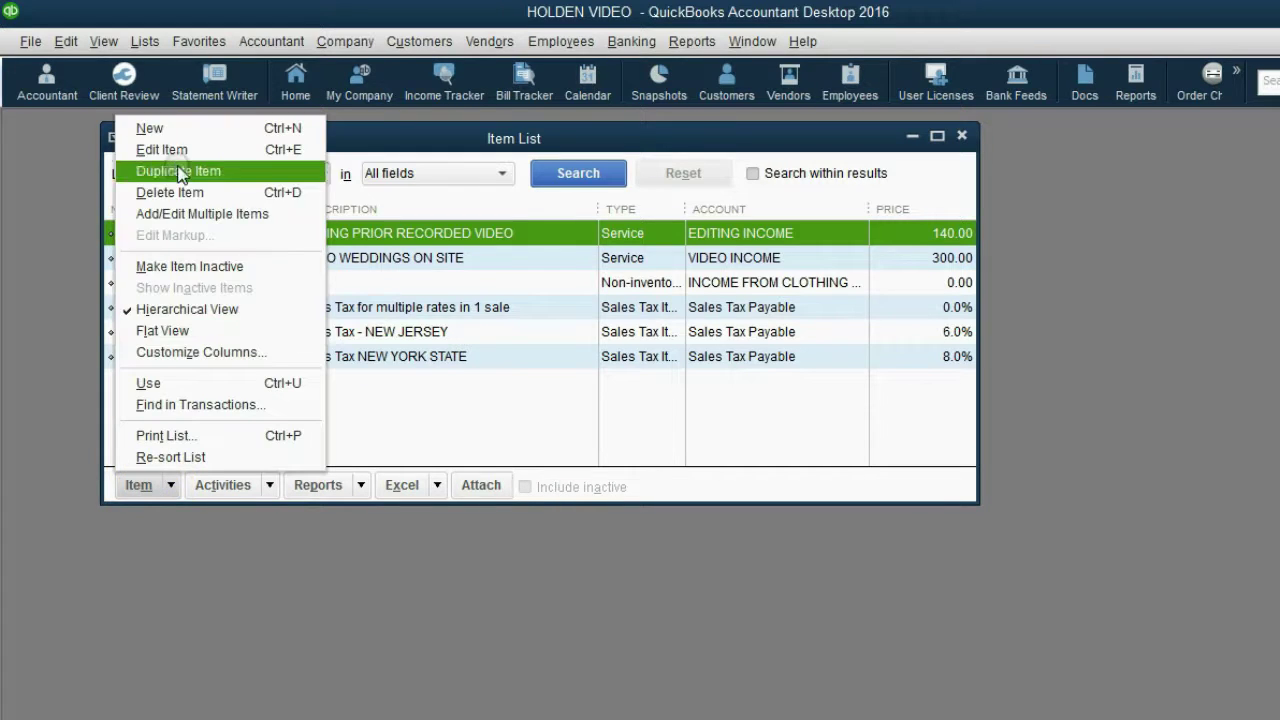
pyautogui.click(149, 128)
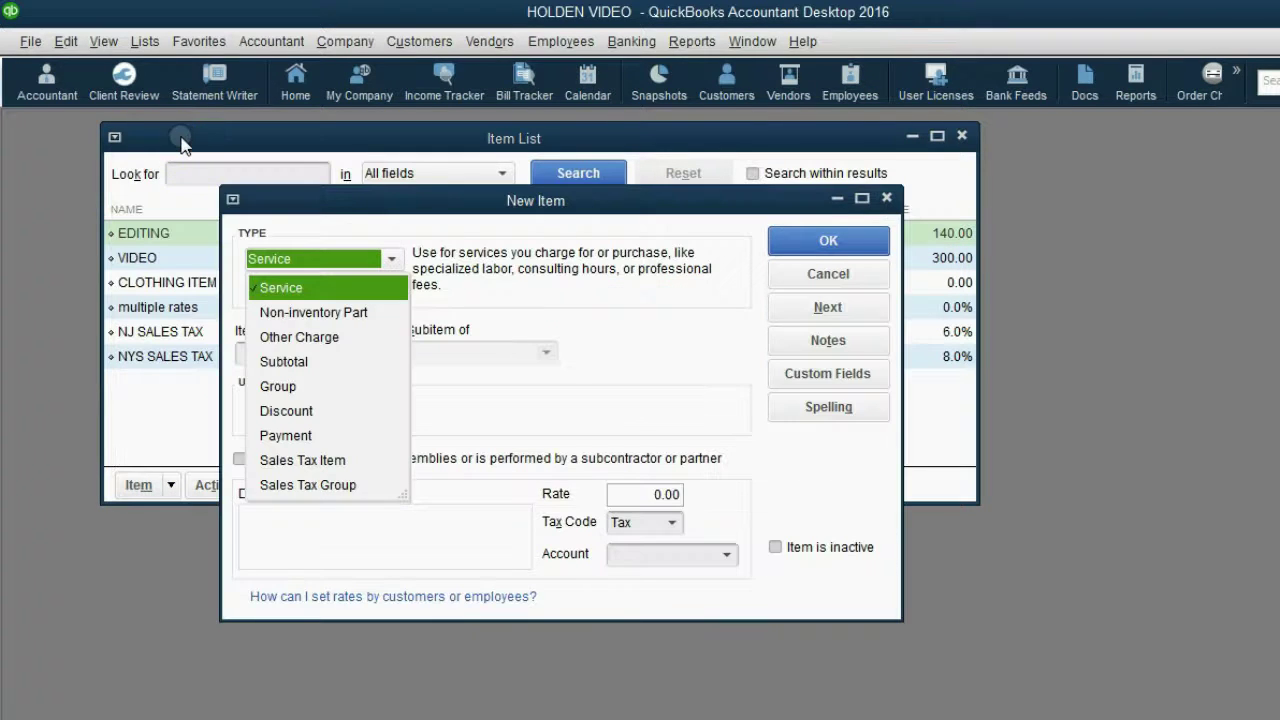
pyautogui.click(275, 361)
pyautogui.click(280, 350)
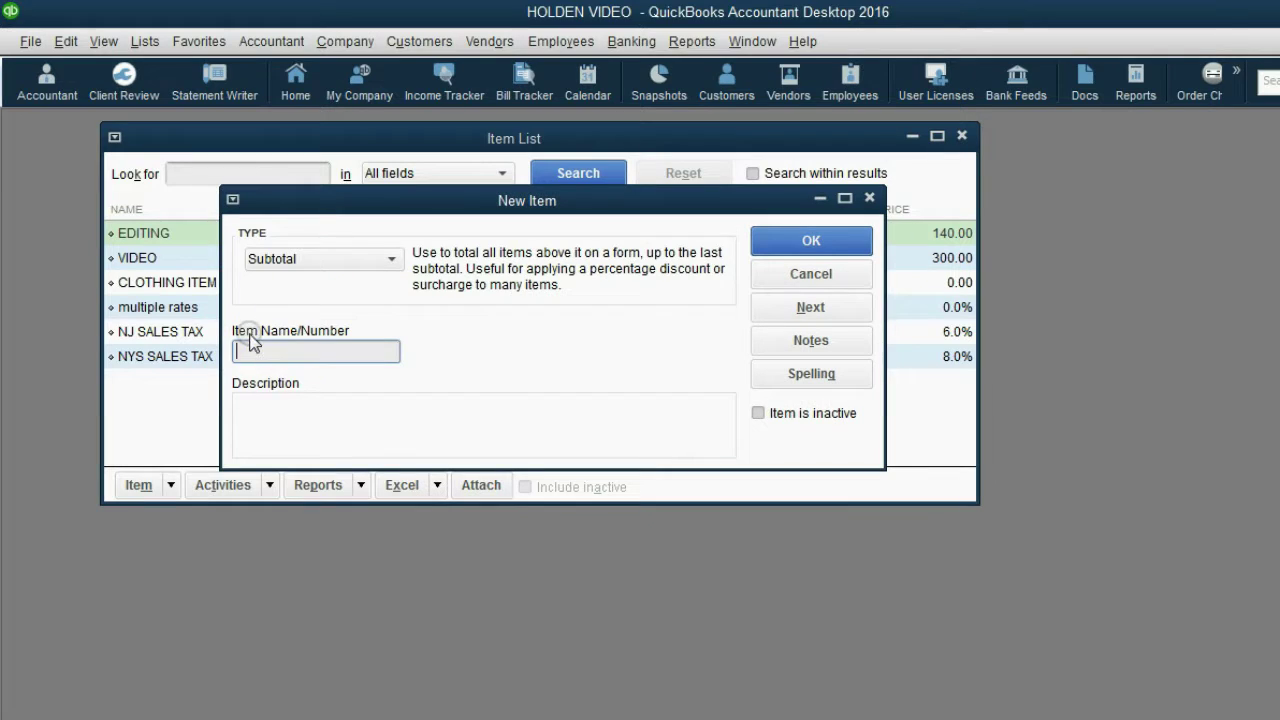
pyautogui.write('total taxable')
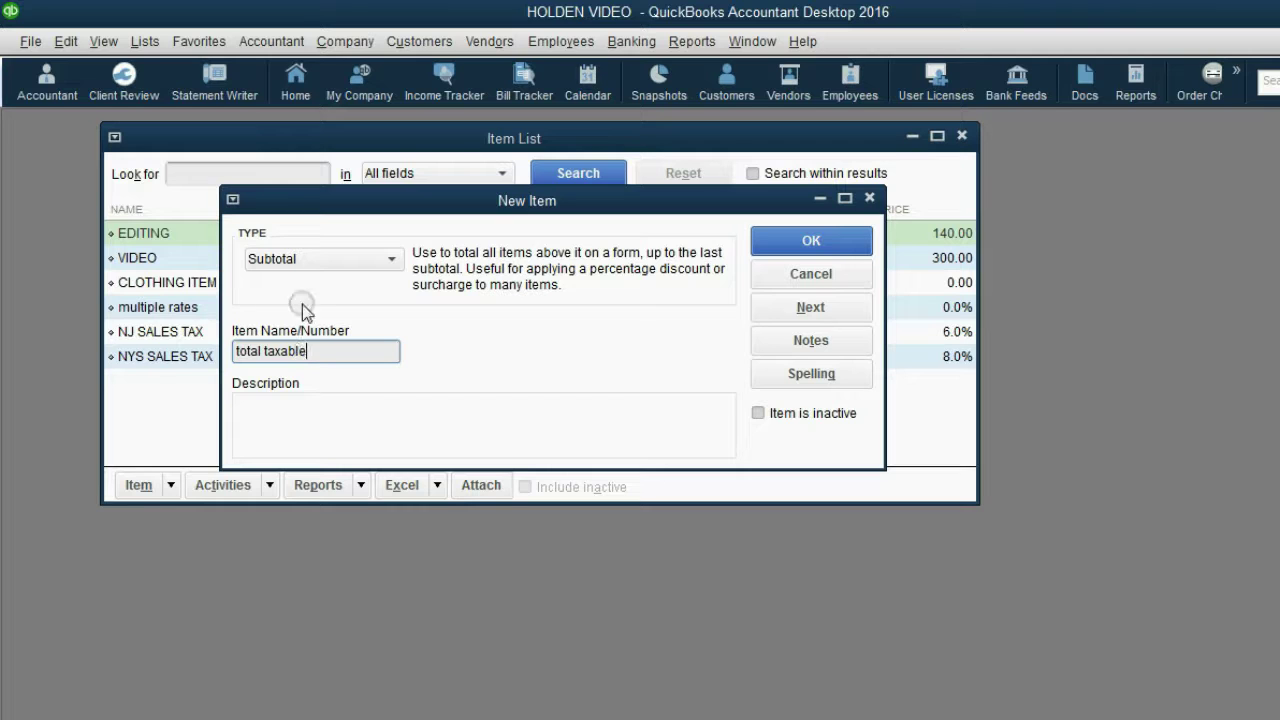
pyautogui.click(840, 240)
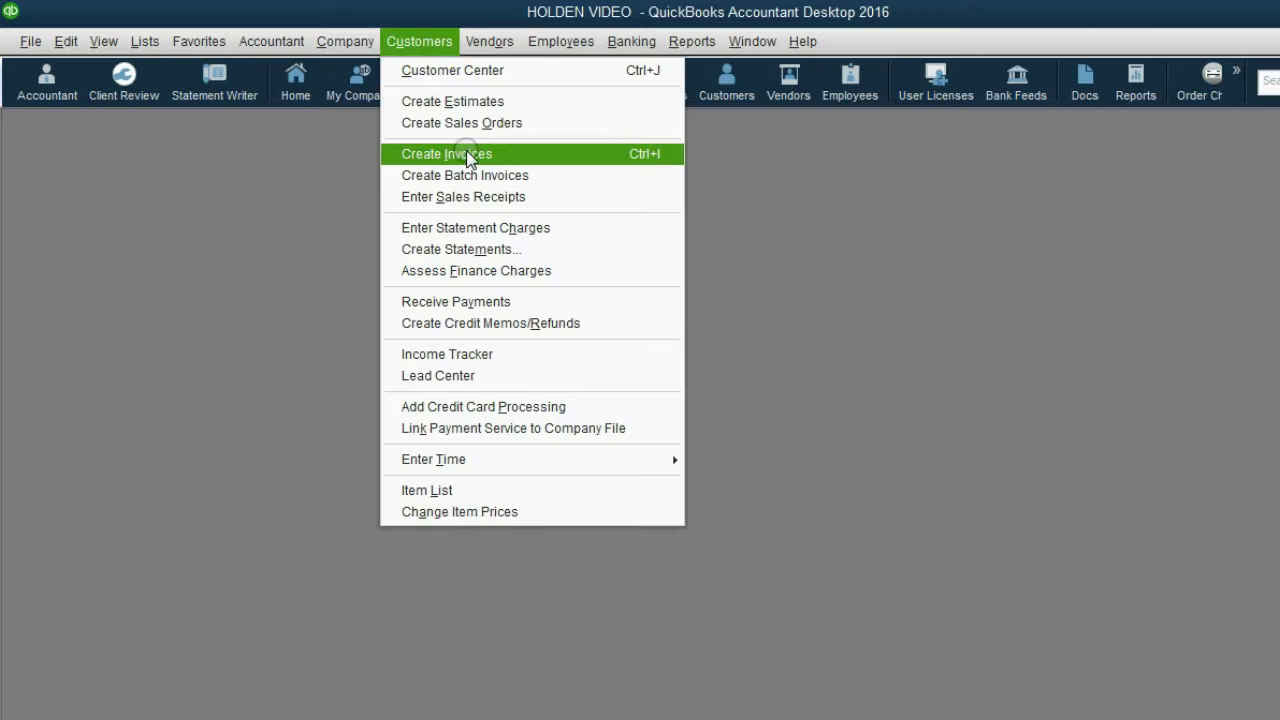
pyautogui.click(465, 152)
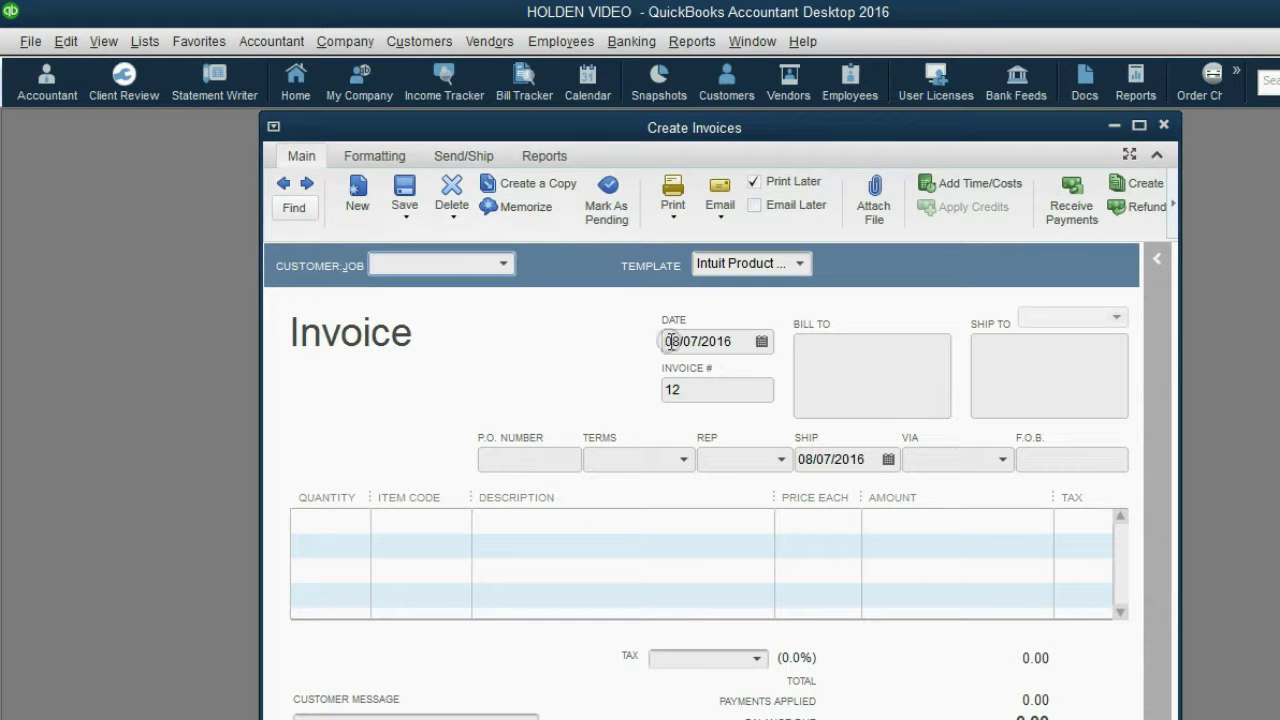
pyautogui.click(762, 343)
pyautogui.click(689, 377)
pyautogui.click(689, 377)
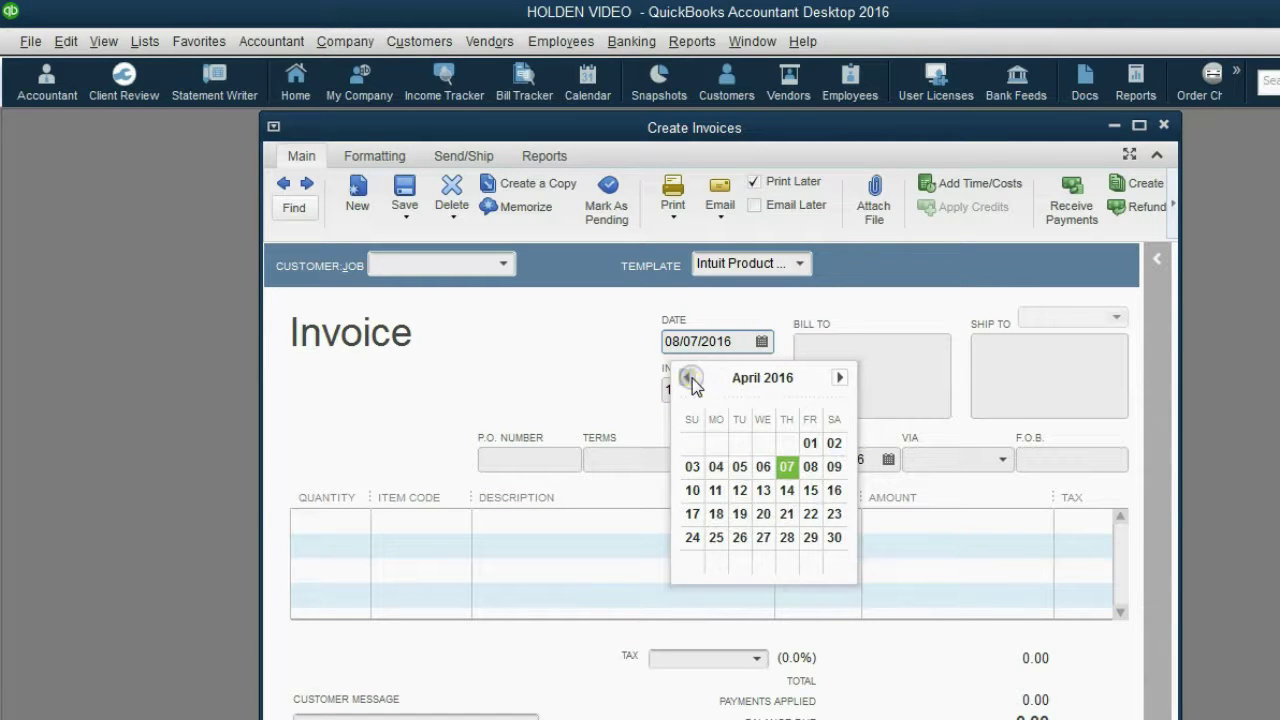
pyautogui.click(689, 377)
pyautogui.click(752, 492)
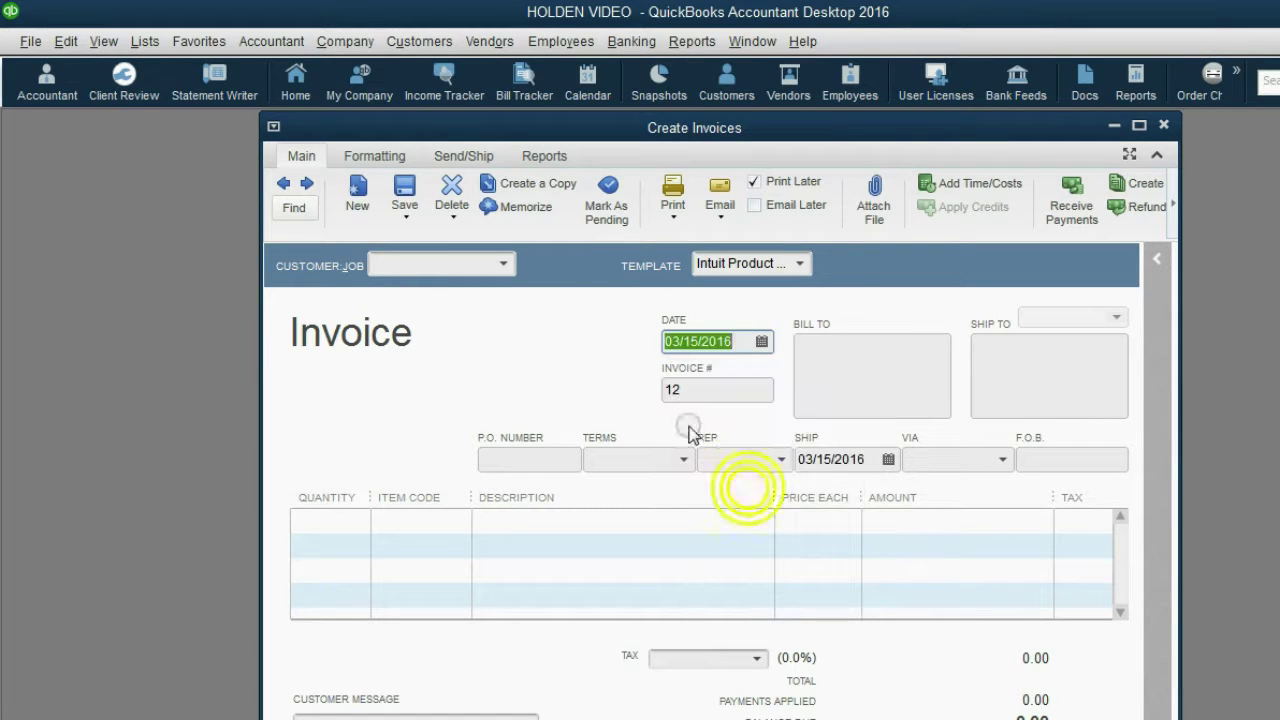
pyautogui.click(503, 263)
pyautogui.click(488, 390)
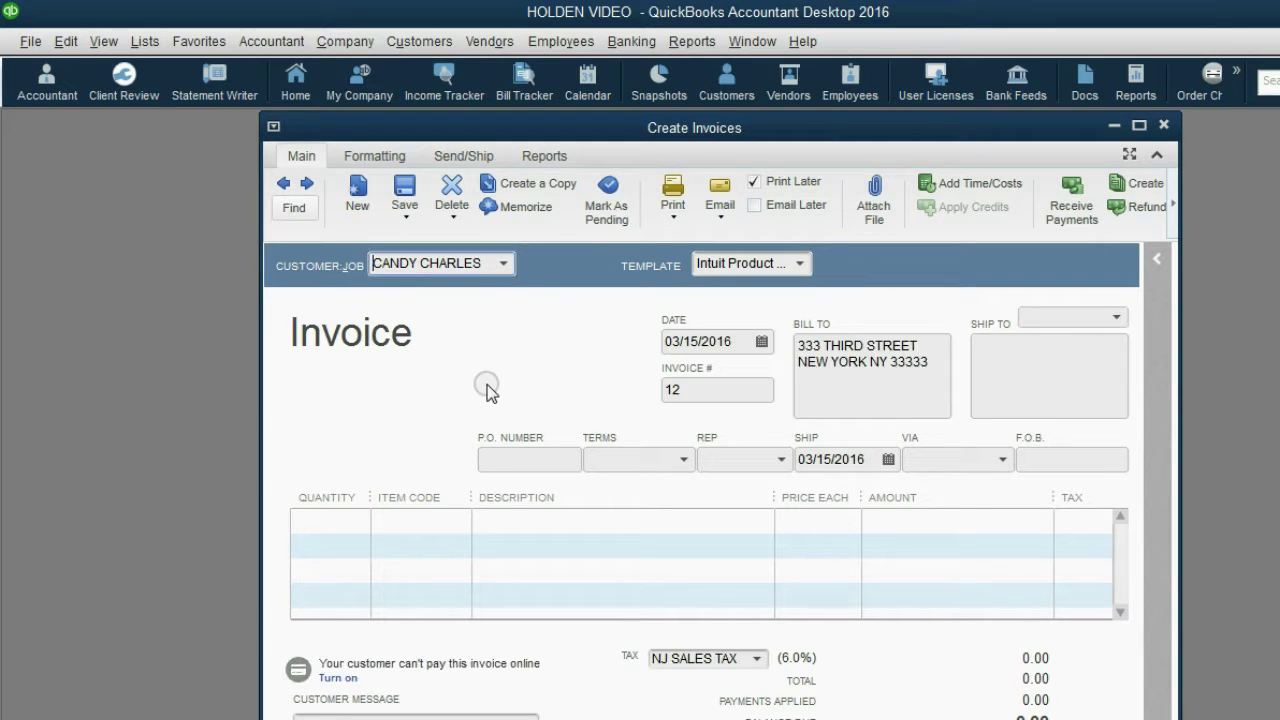
# Set the invoice's sales tax to 'multiple rates' and dismiss the Sales Tax Codes message.
pyautogui.moveTo(491, 122); pyautogui.dragTo(483, 110)
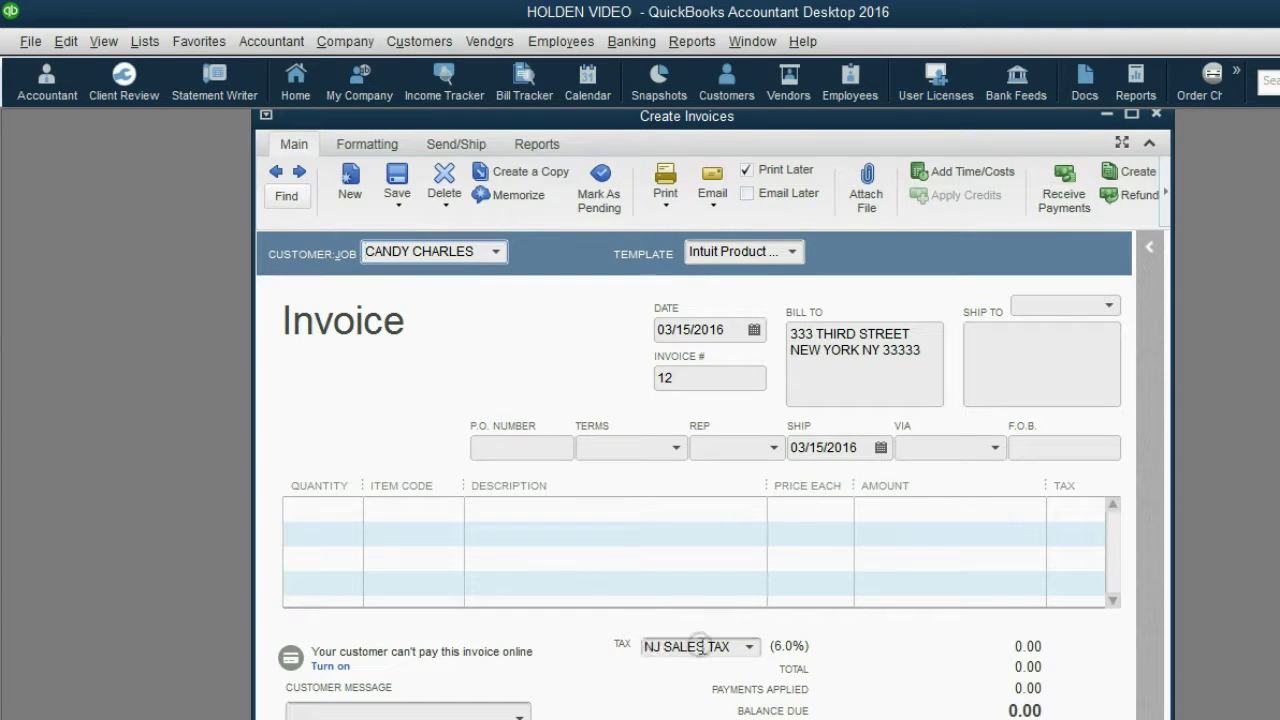
pyautogui.click(748, 647)
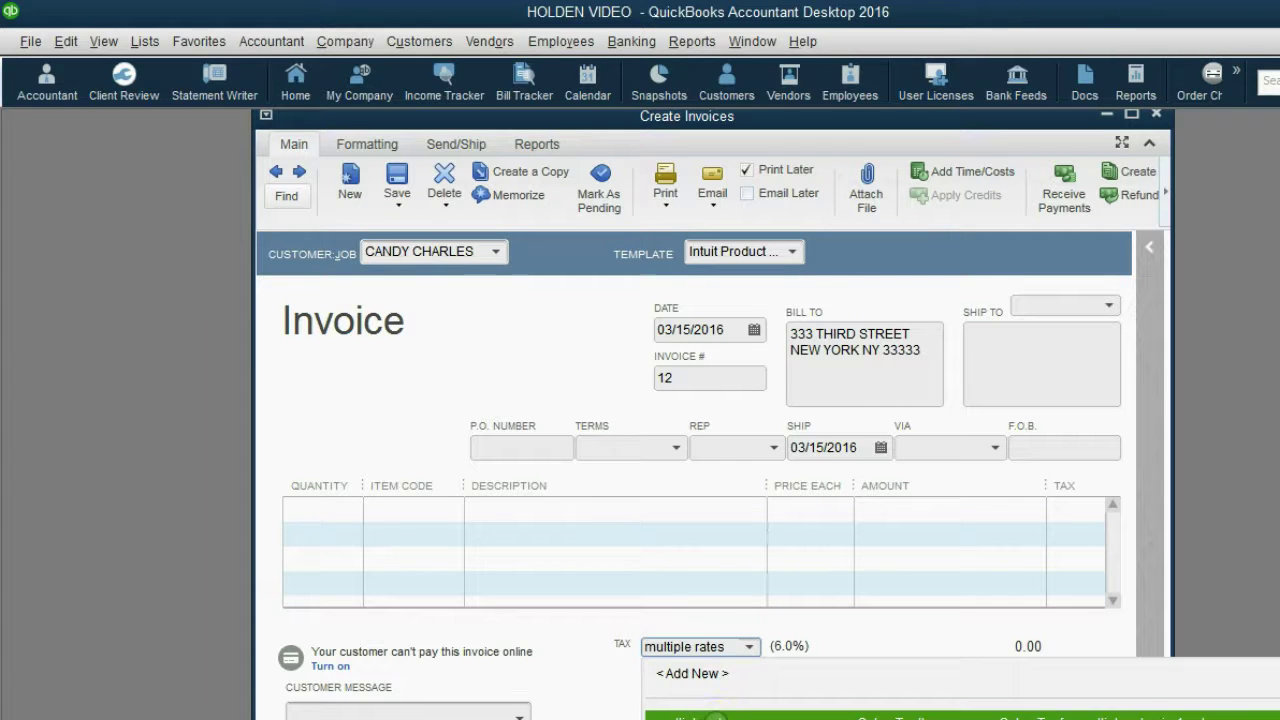
pyautogui.click(715, 717)
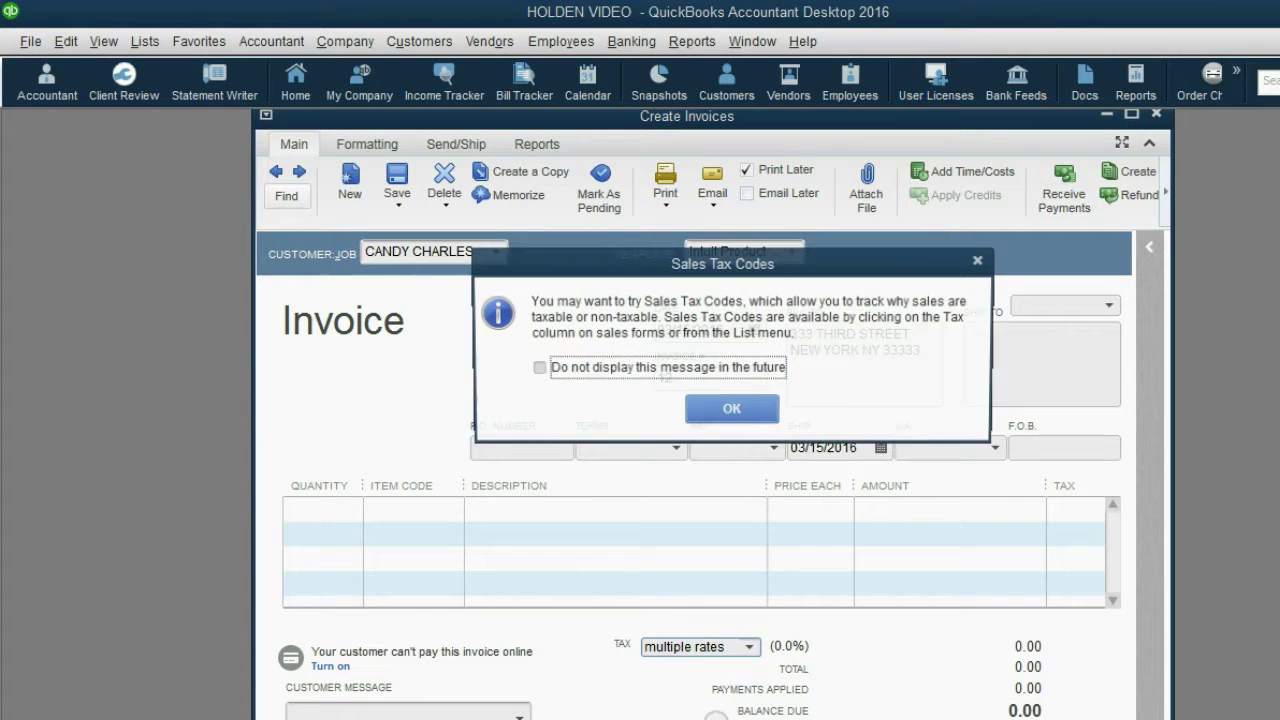
pyautogui.click(722, 413)
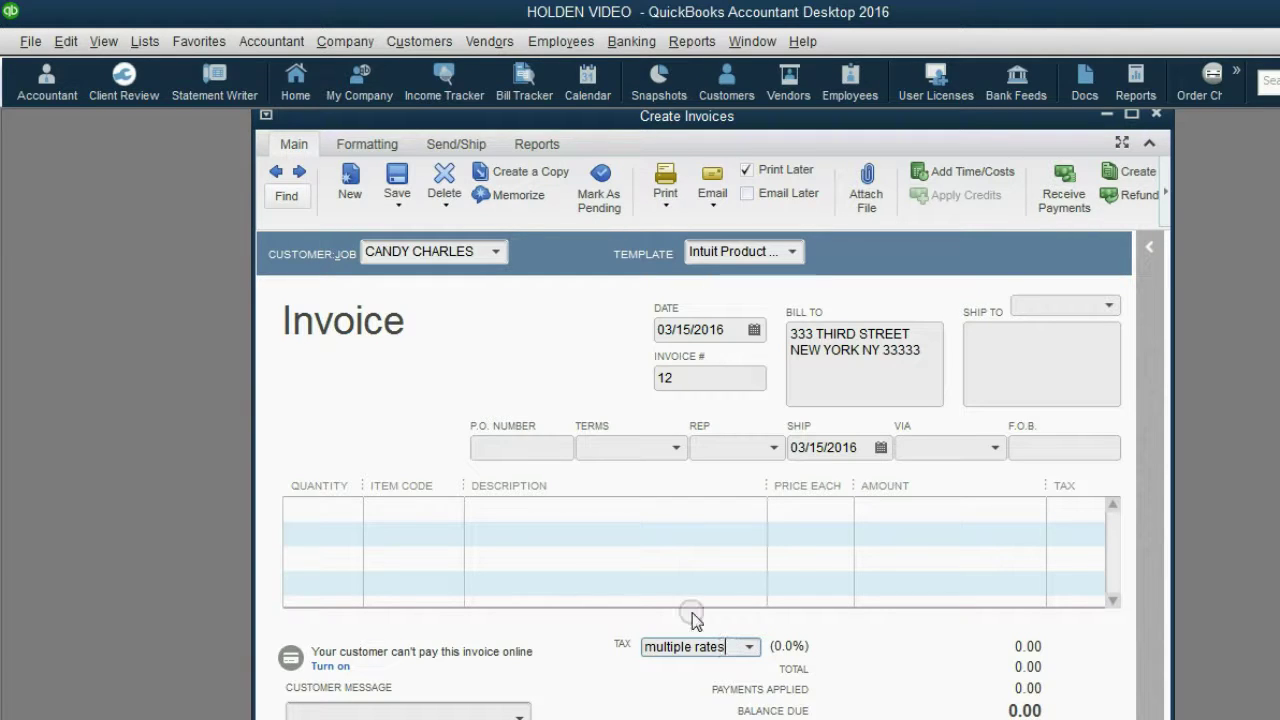
# Enter 3 EDITING items at 140.00 (420.00) as line one, then view the PowerPoint slide.
pyautogui.click(449, 531)
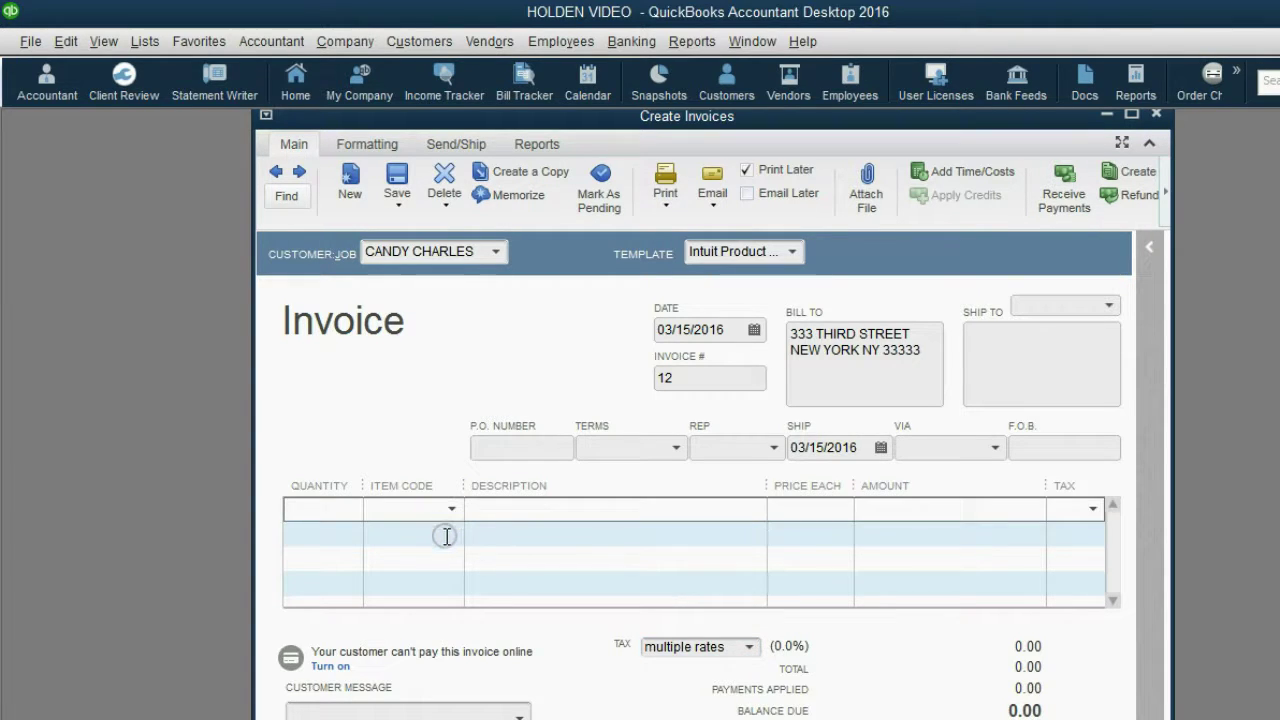
pyautogui.click(446, 536)
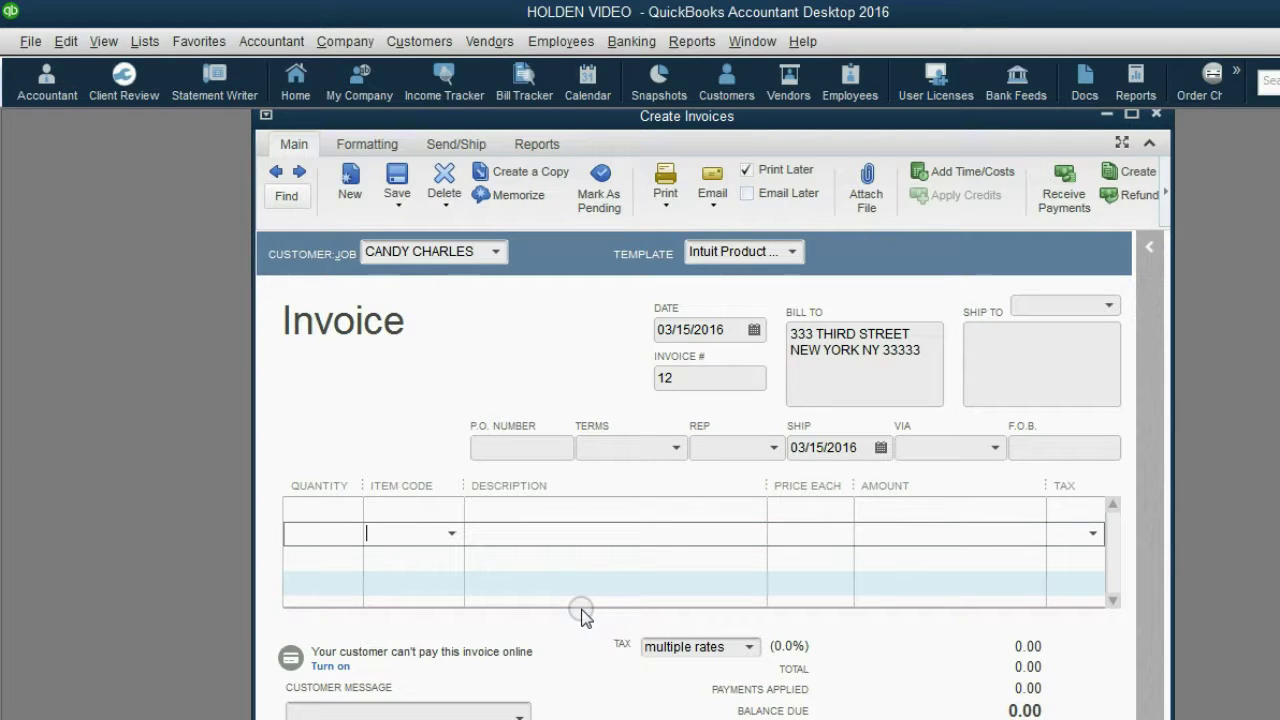
pyautogui.click(448, 510)
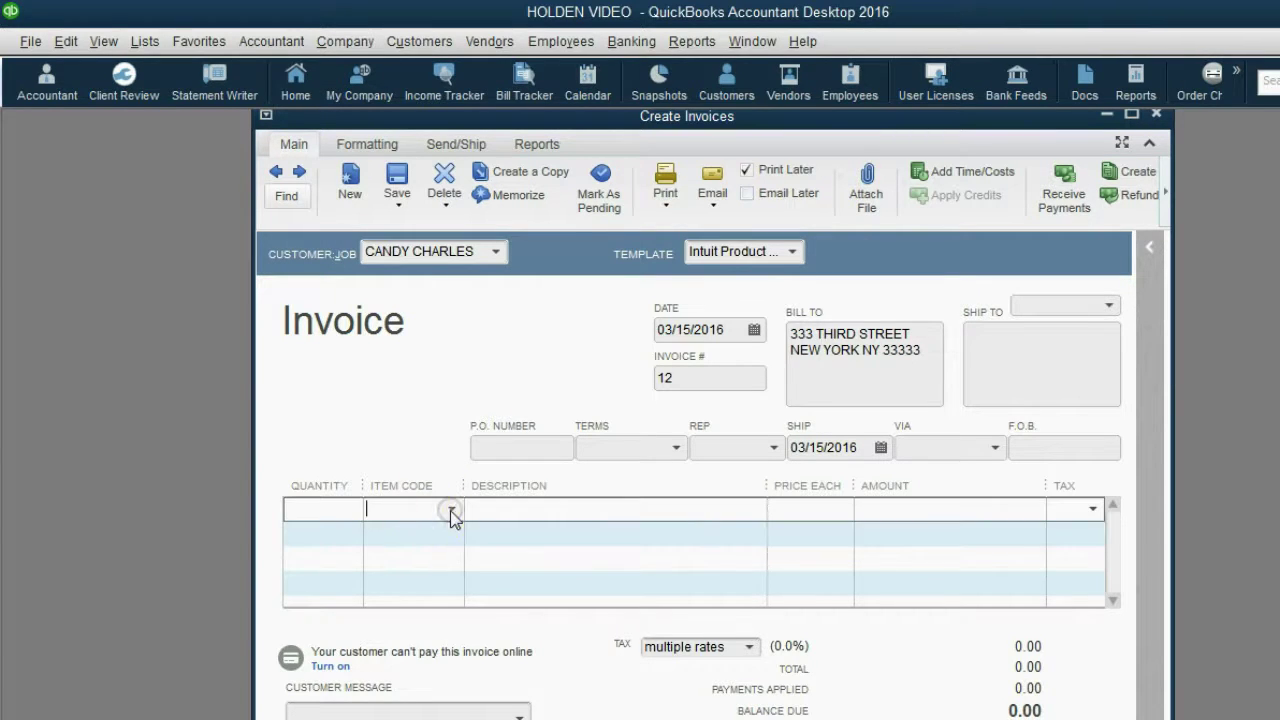
pyautogui.click(466, 588)
pyautogui.click(327, 507)
pyautogui.write('3')
pyautogui.press('Tab')
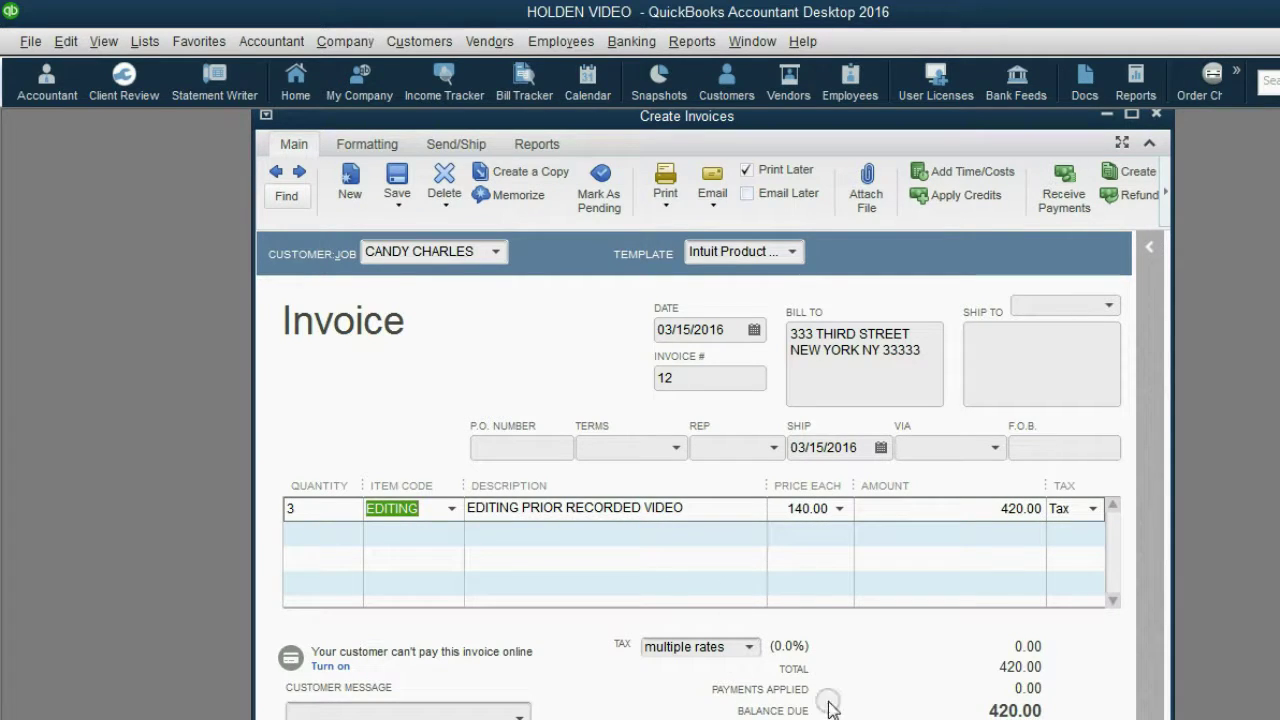
pyautogui.click(885, 690)
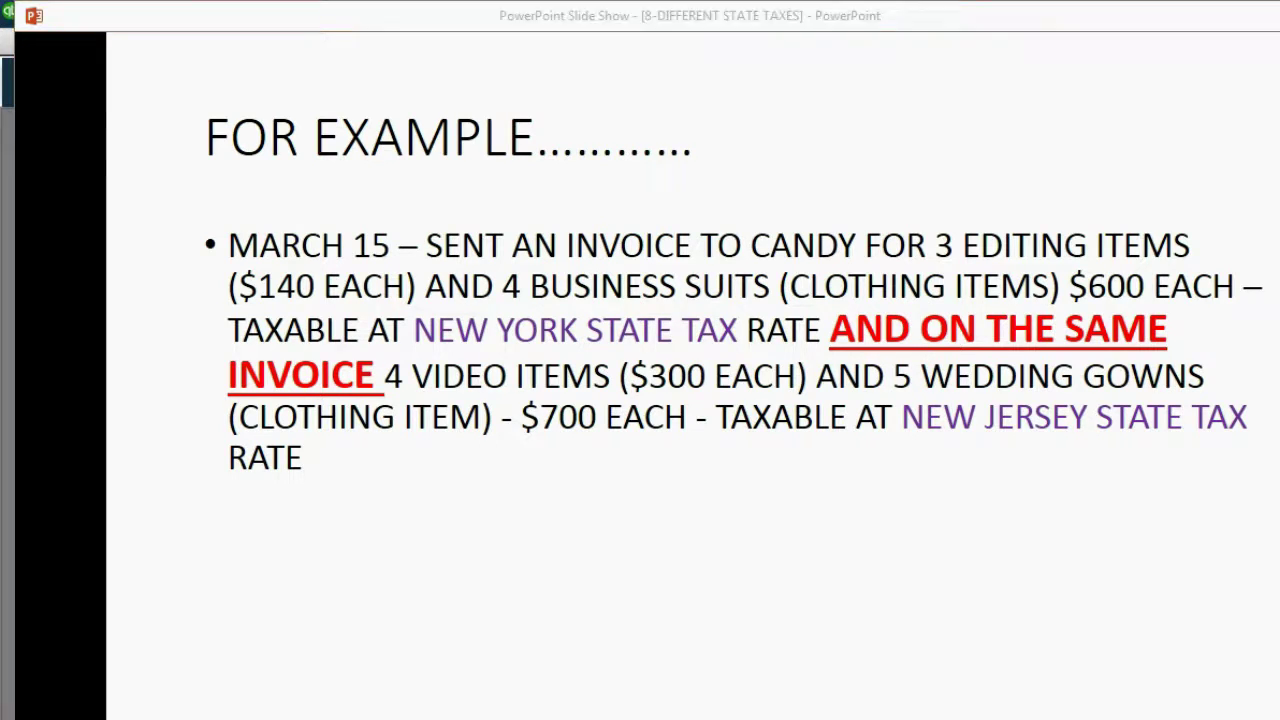
# Add line two: 4 CLOTHING ITEM business suits at 600.00 each, totaling 2,400.00.
pyautogui.click(686, 712)
pyautogui.click(332, 537)
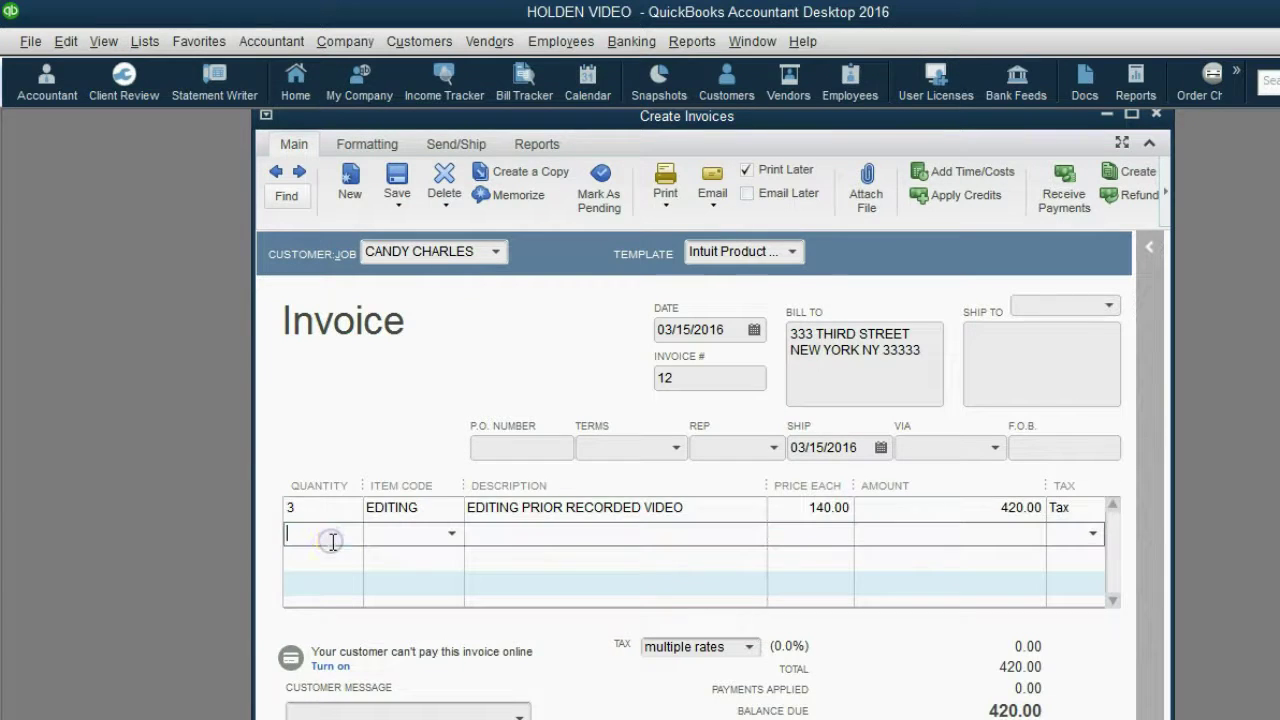
pyautogui.click(451, 534)
pyautogui.click(450, 650)
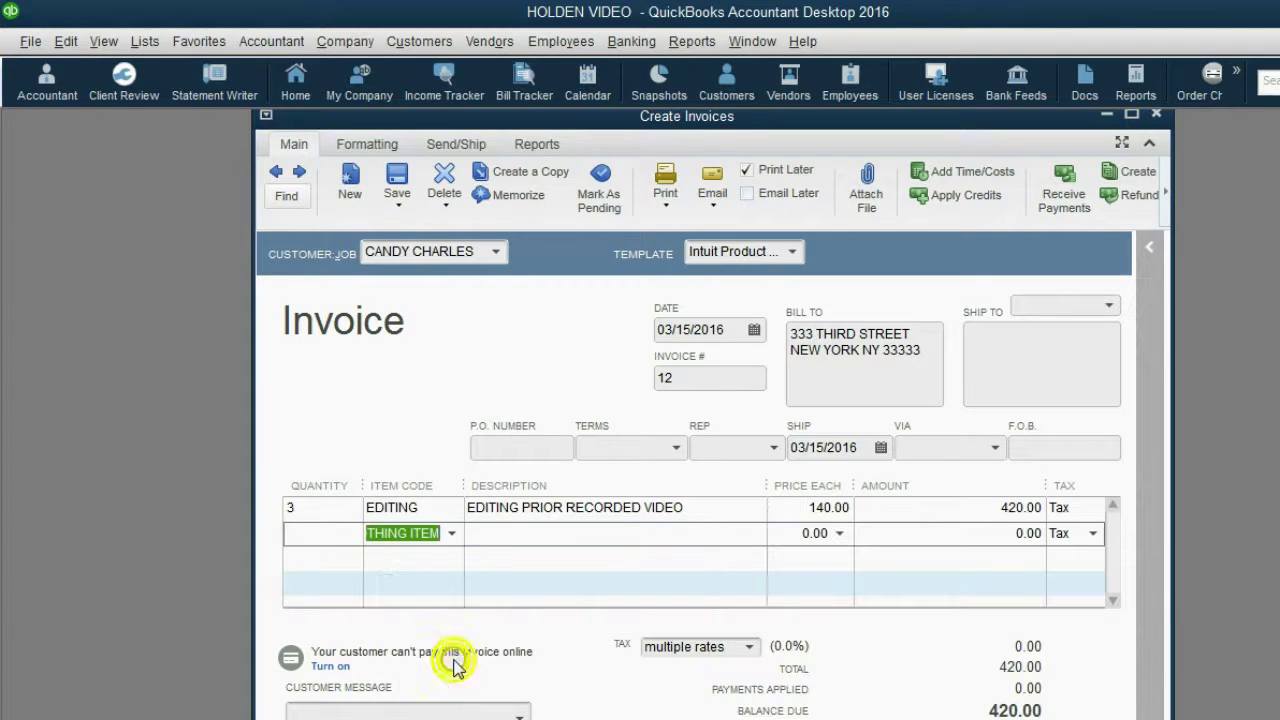
pyautogui.click(343, 534)
pyautogui.write('4')
pyautogui.press('Tab')
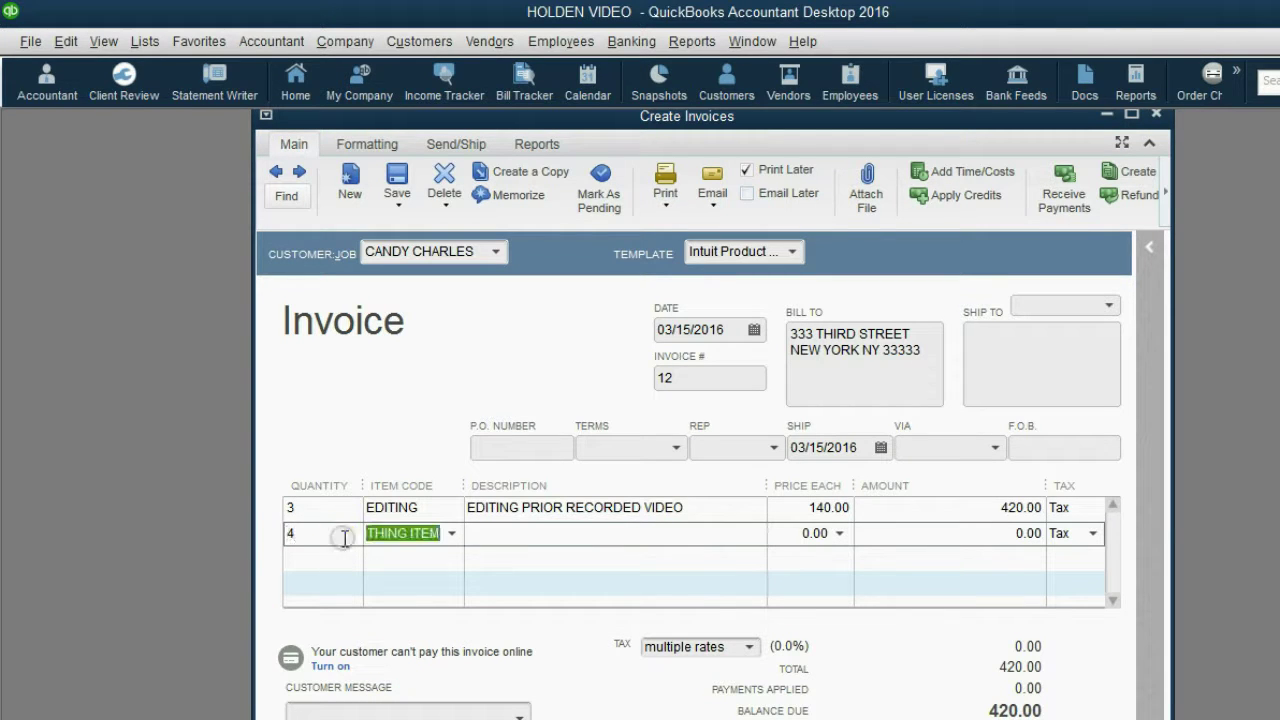
pyautogui.click(499, 531)
pyautogui.write('business suits')
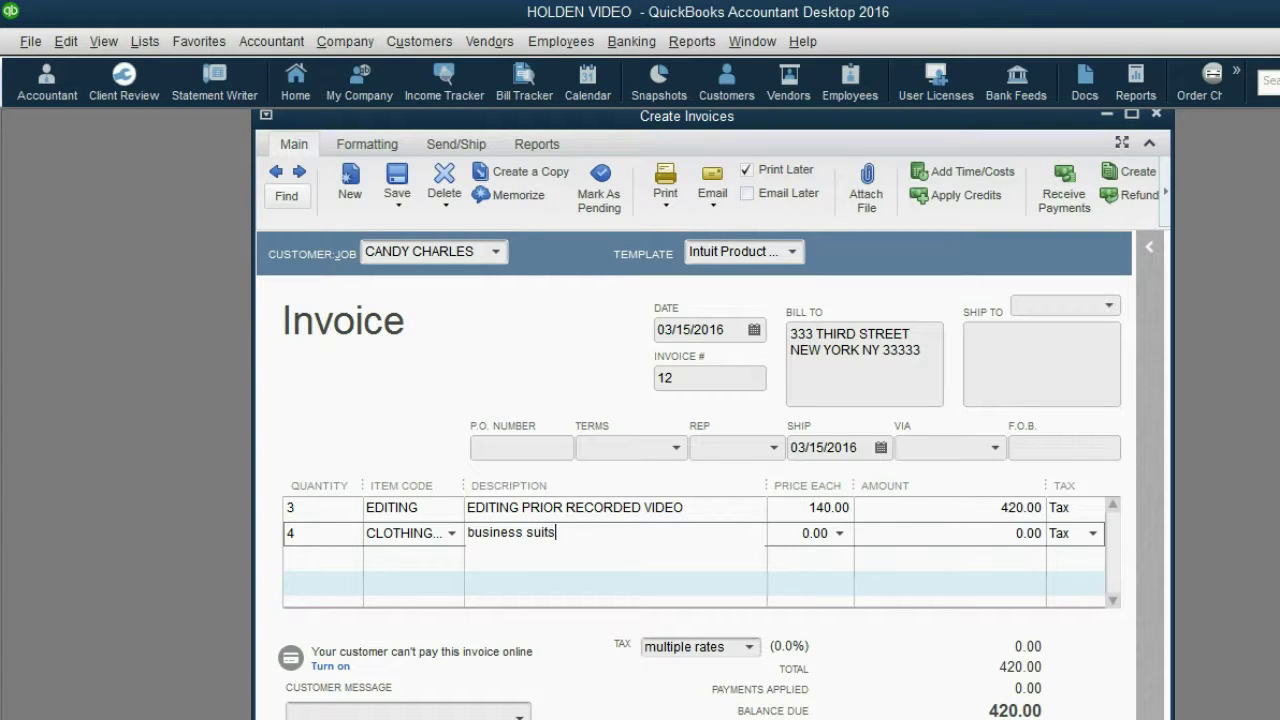
pyautogui.click(790, 537)
pyautogui.write('60')
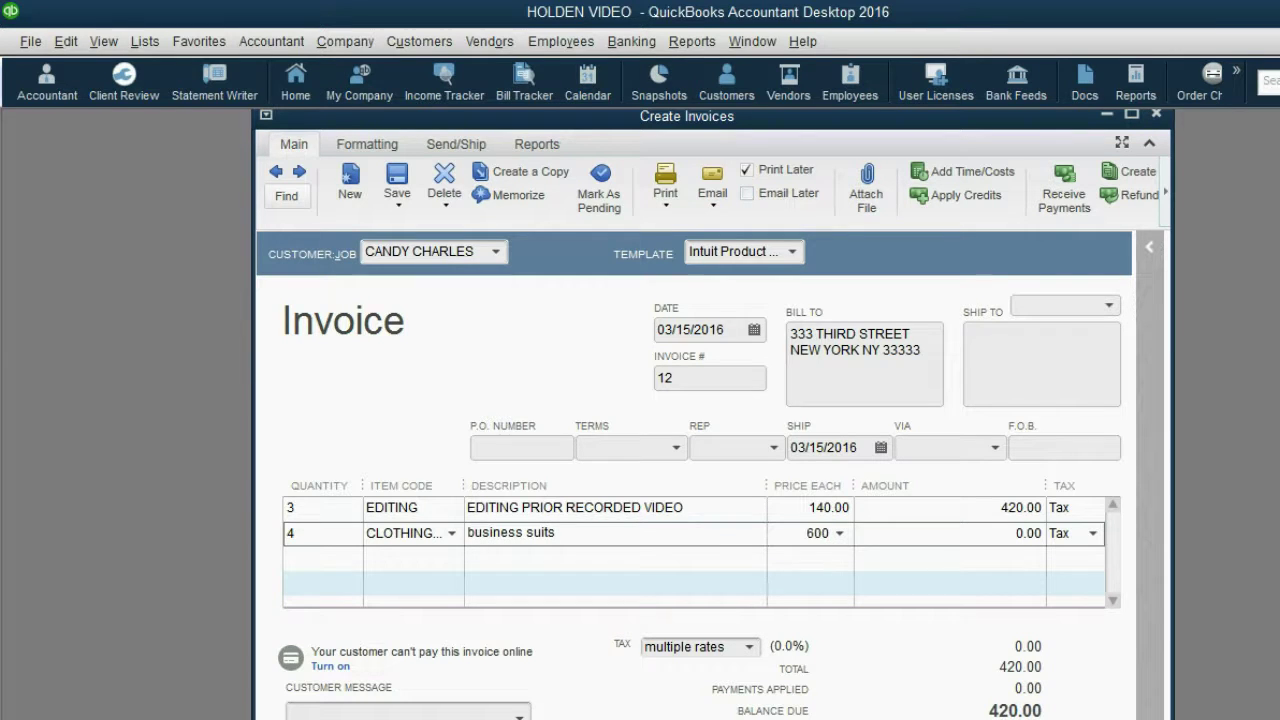
pyautogui.click(841, 537)
pyautogui.click(728, 404)
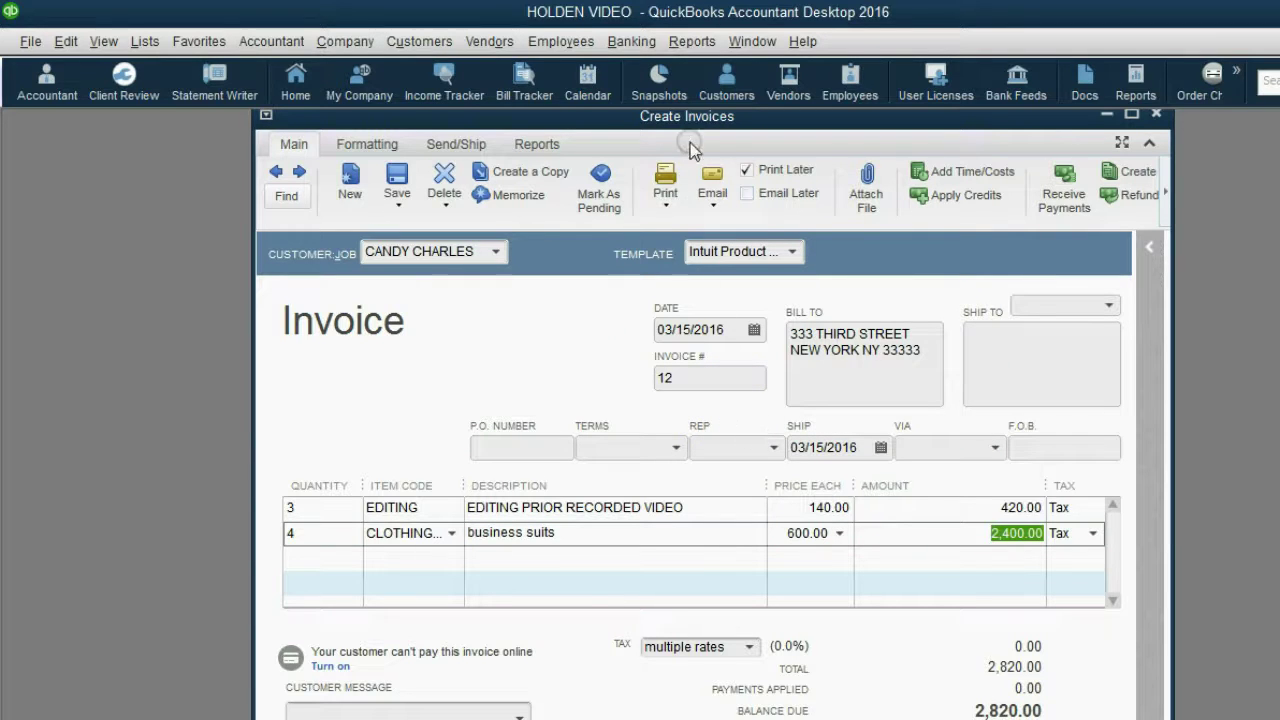
pyautogui.click(507, 716)
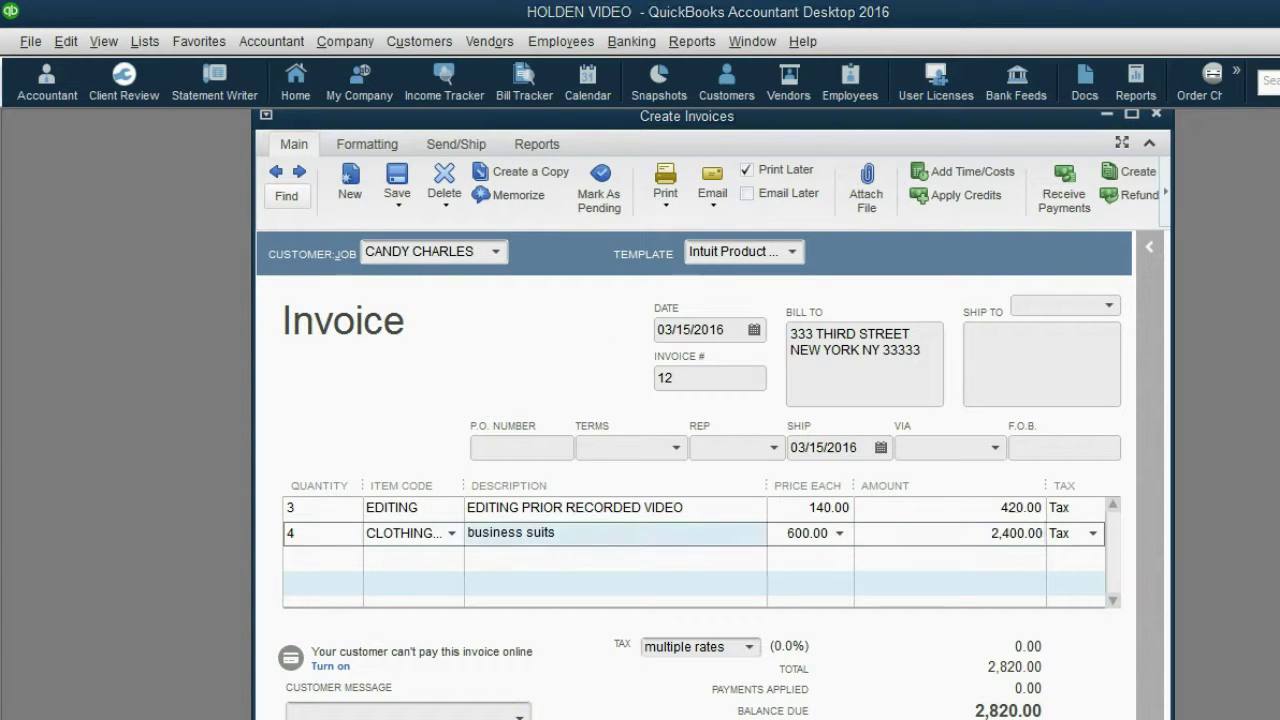
# Shift the invoice window left and collapse its ribbon, leaving a blank third line ready.
pyautogui.click(512, 120)
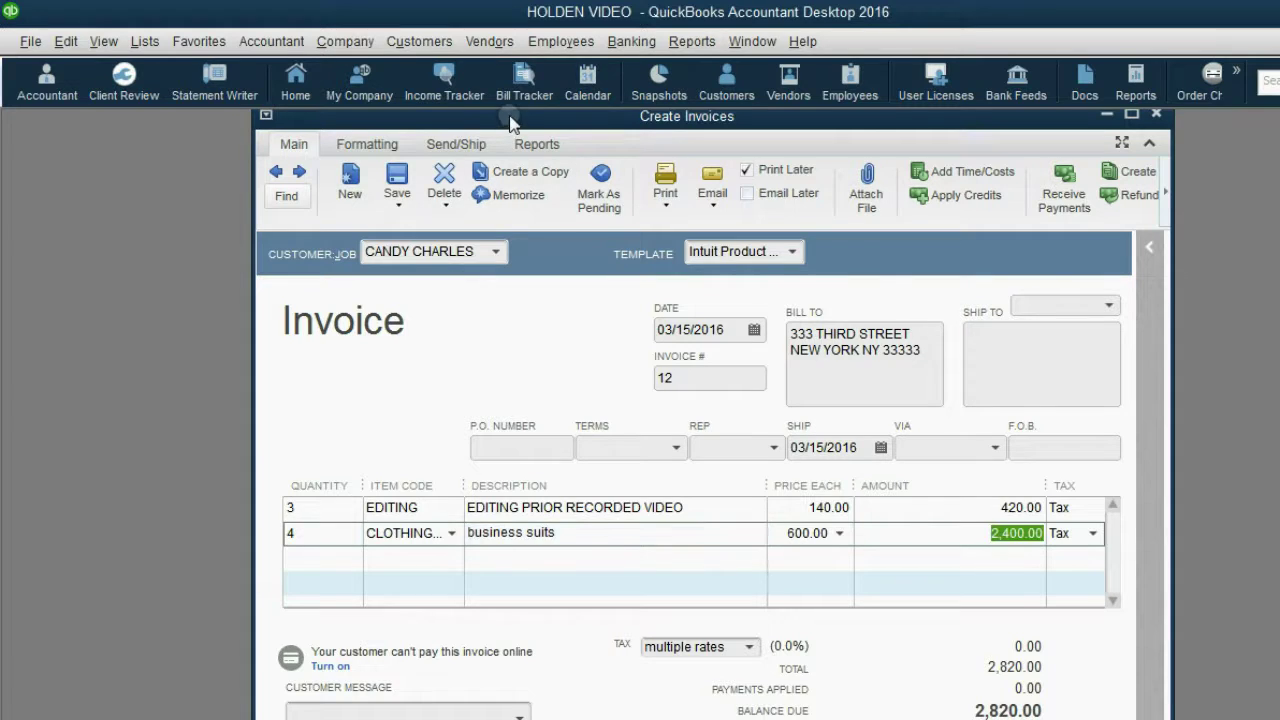
pyautogui.moveTo(512, 120); pyautogui.dragTo(493, 117)
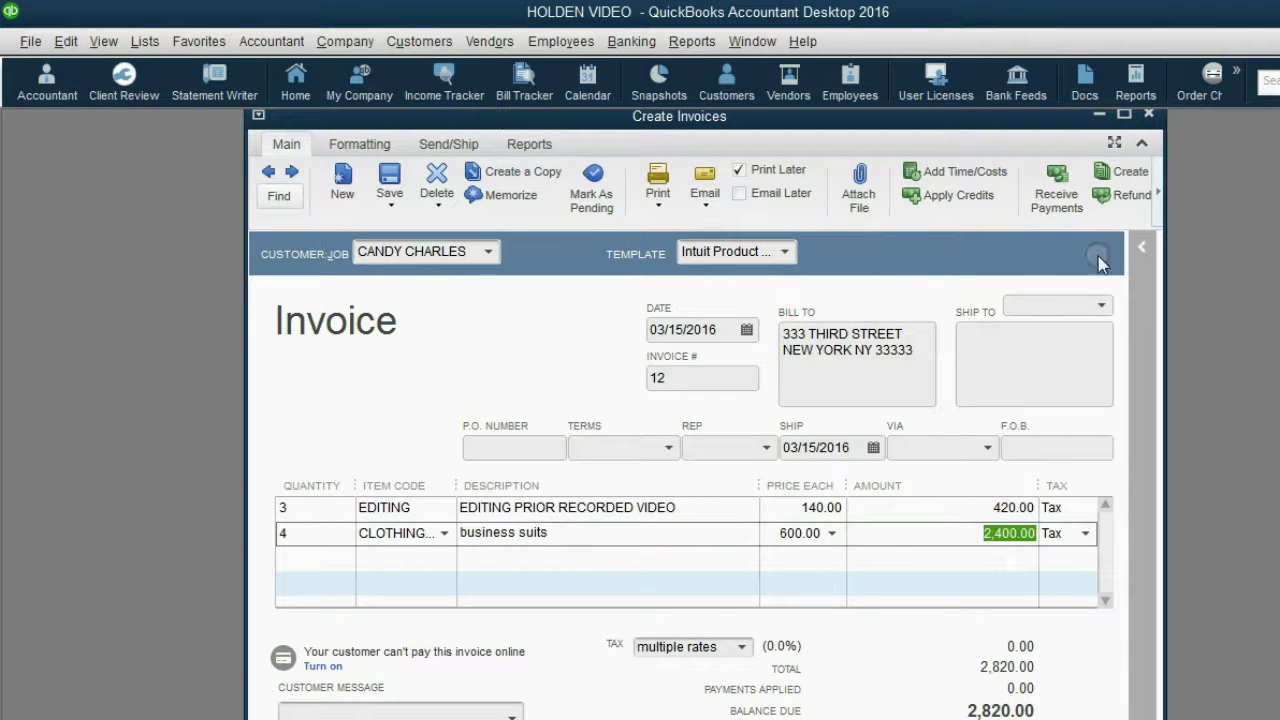
pyautogui.click(1141, 247)
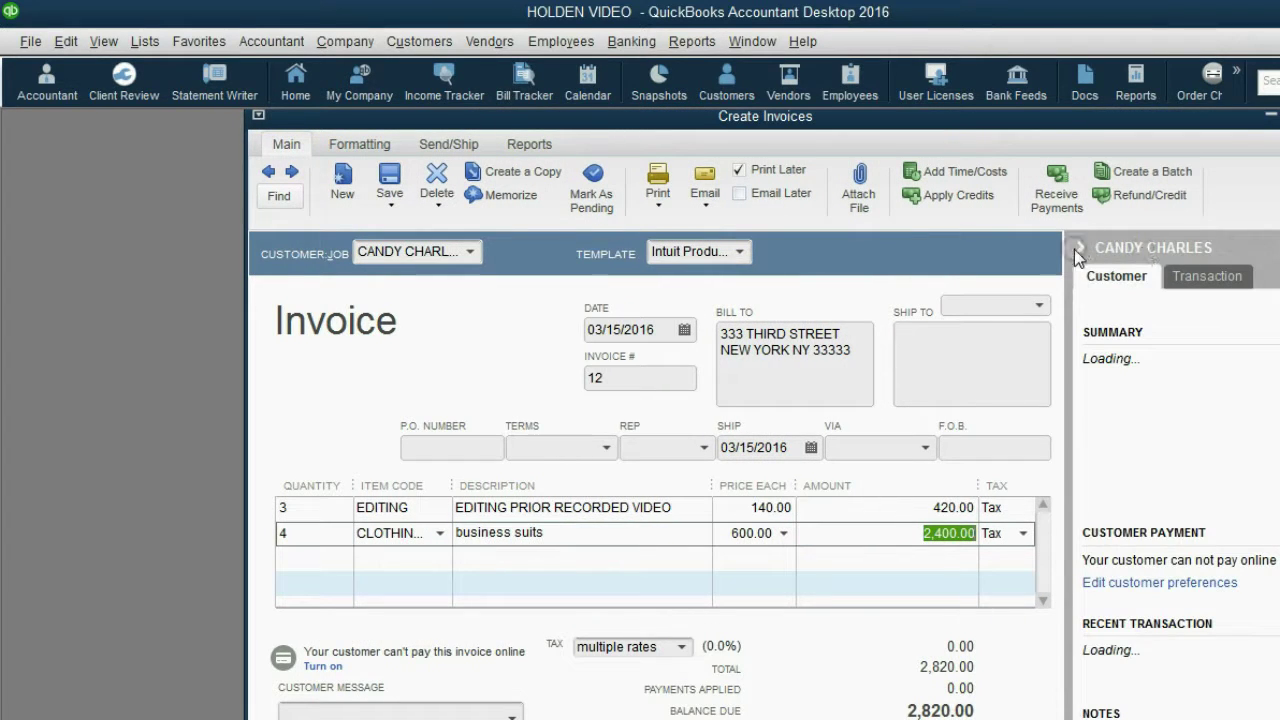
pyautogui.click(1076, 250)
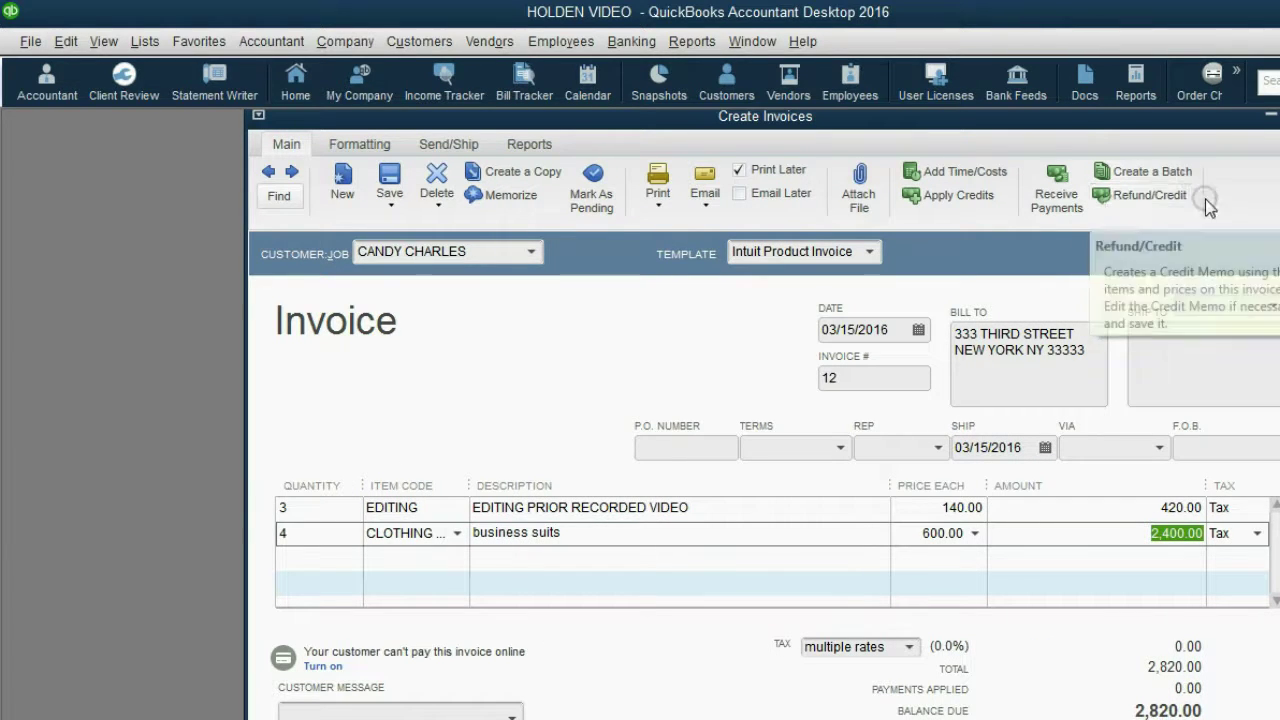
pyautogui.moveTo(1075, 128); pyautogui.dragTo(917, 134)
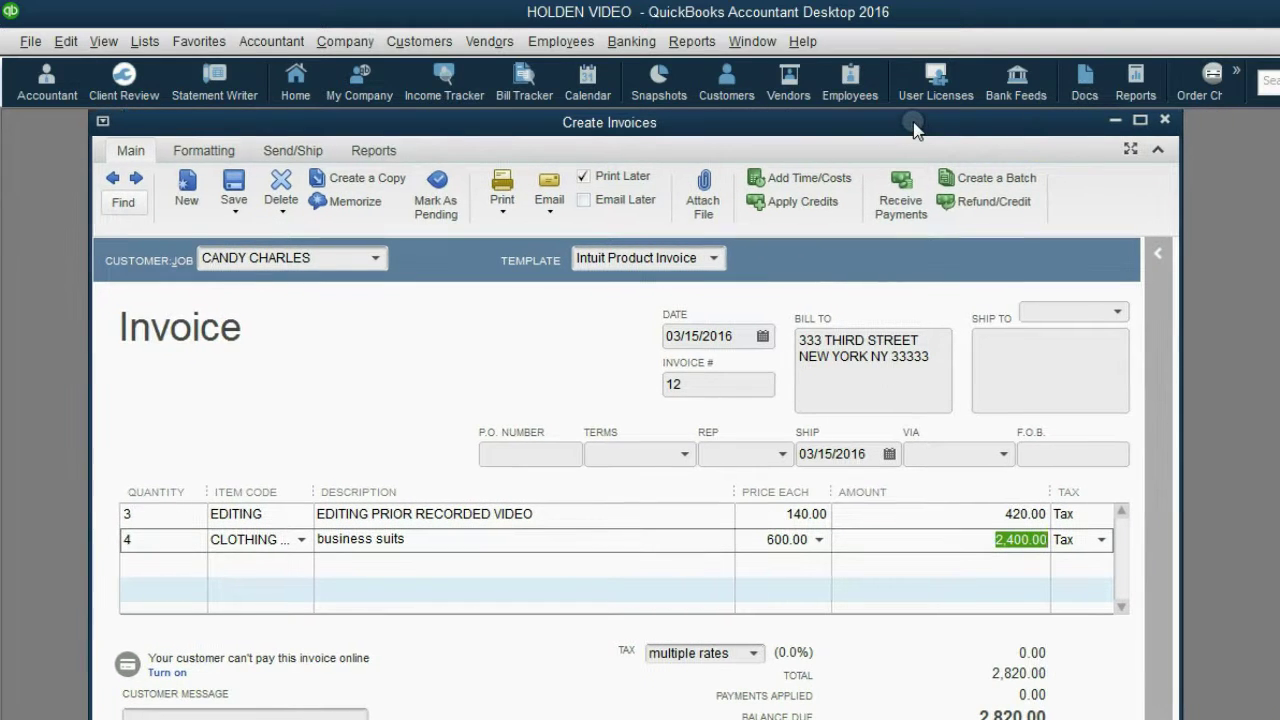
pyautogui.click(1158, 150)
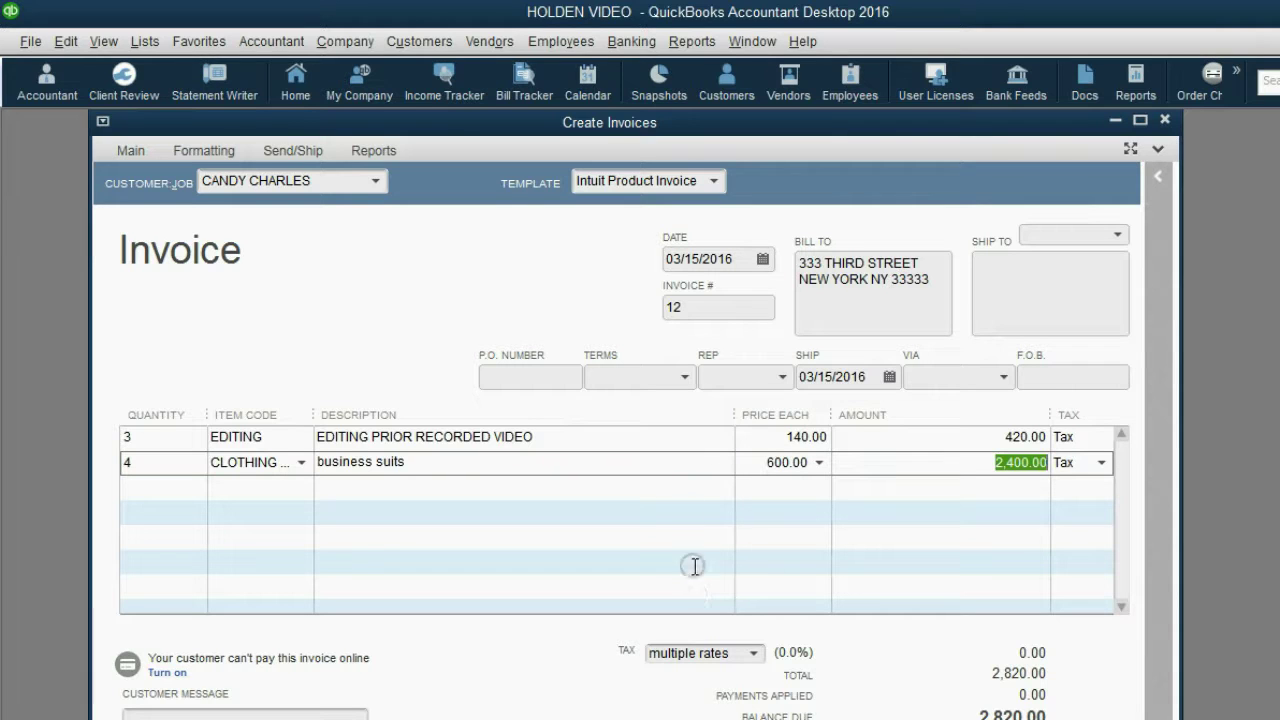
pyautogui.click(647, 524)
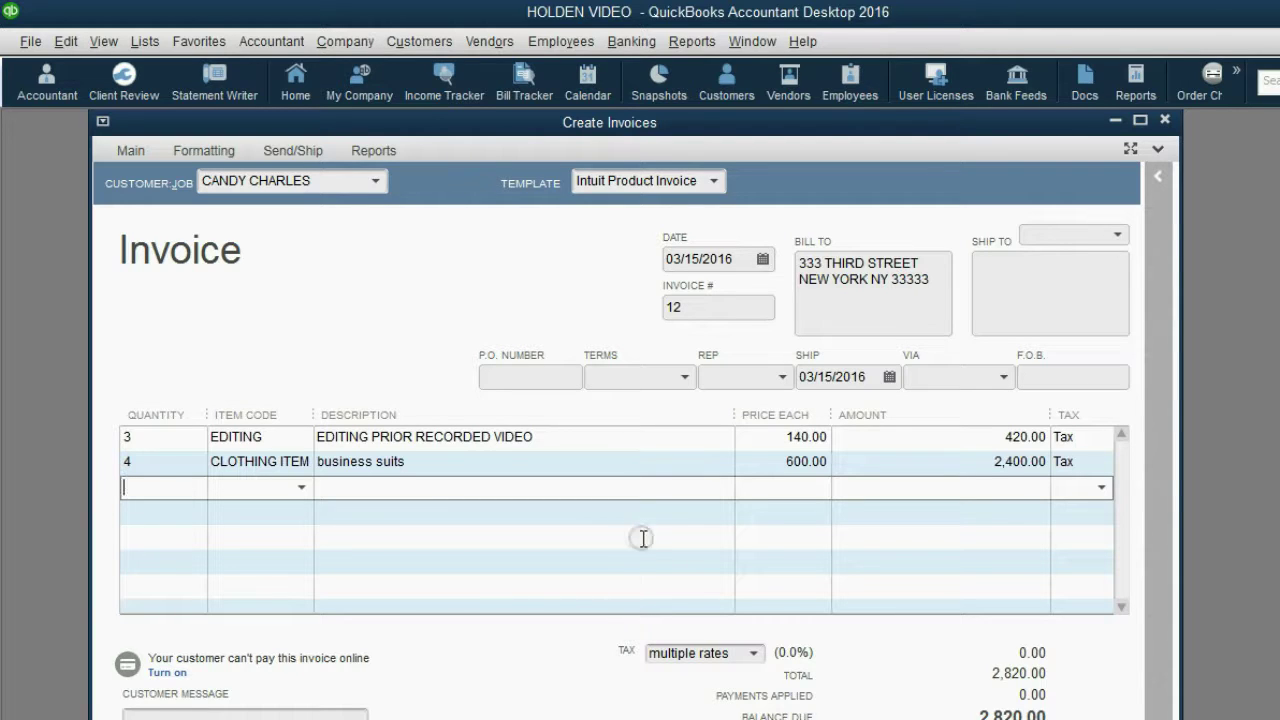
# Put the 'total taxable' subtotal item on line three, showing 2,820.00.
pyautogui.click(634, 436)
pyautogui.click(634, 468)
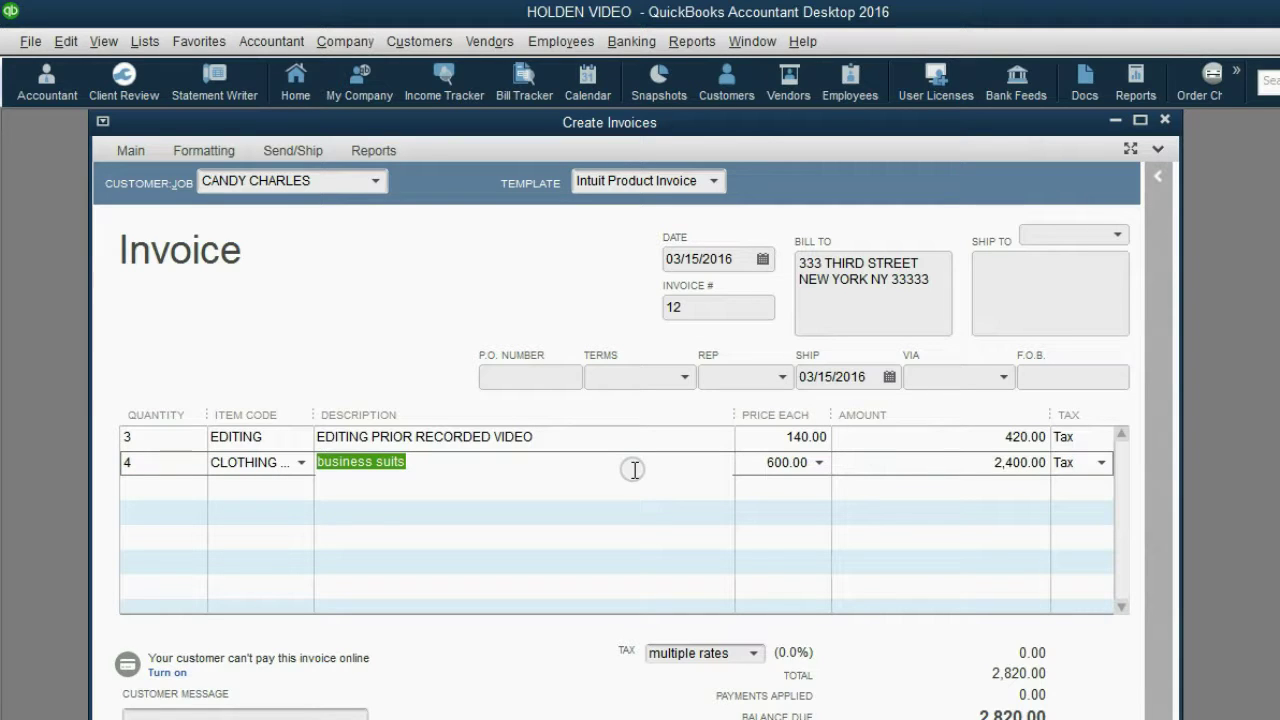
pyautogui.click(300, 487)
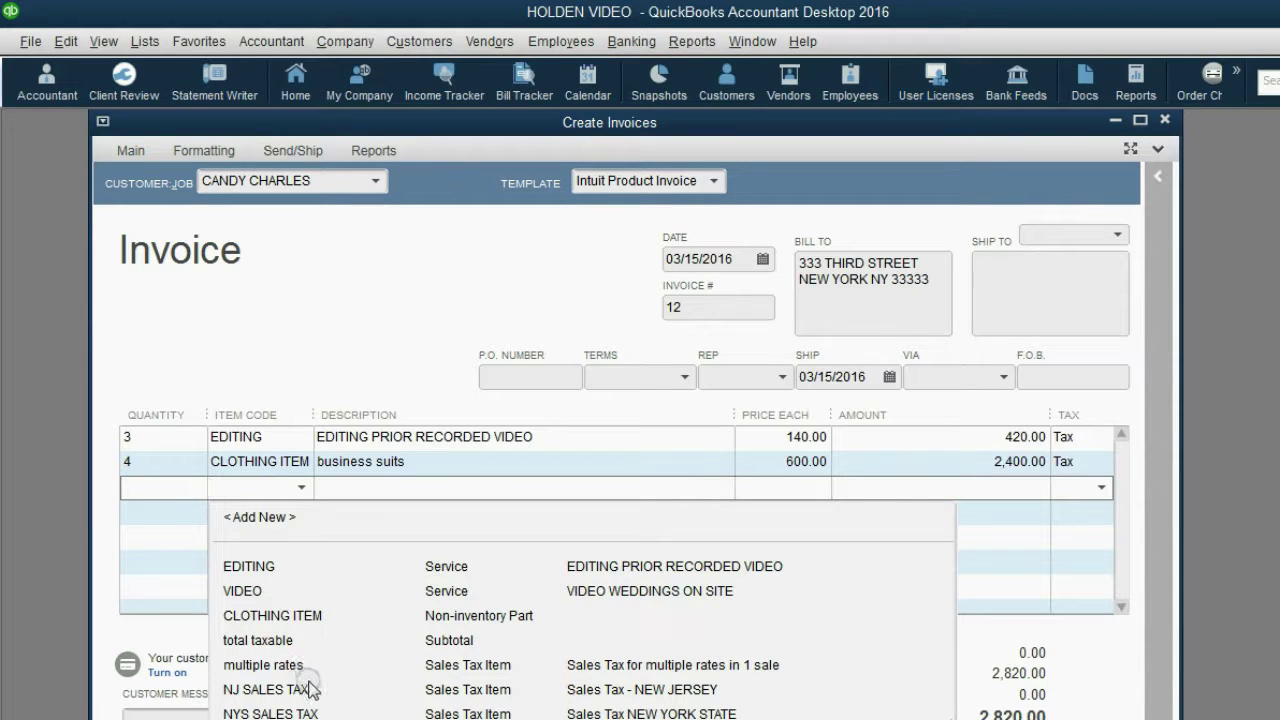
pyautogui.click(306, 640)
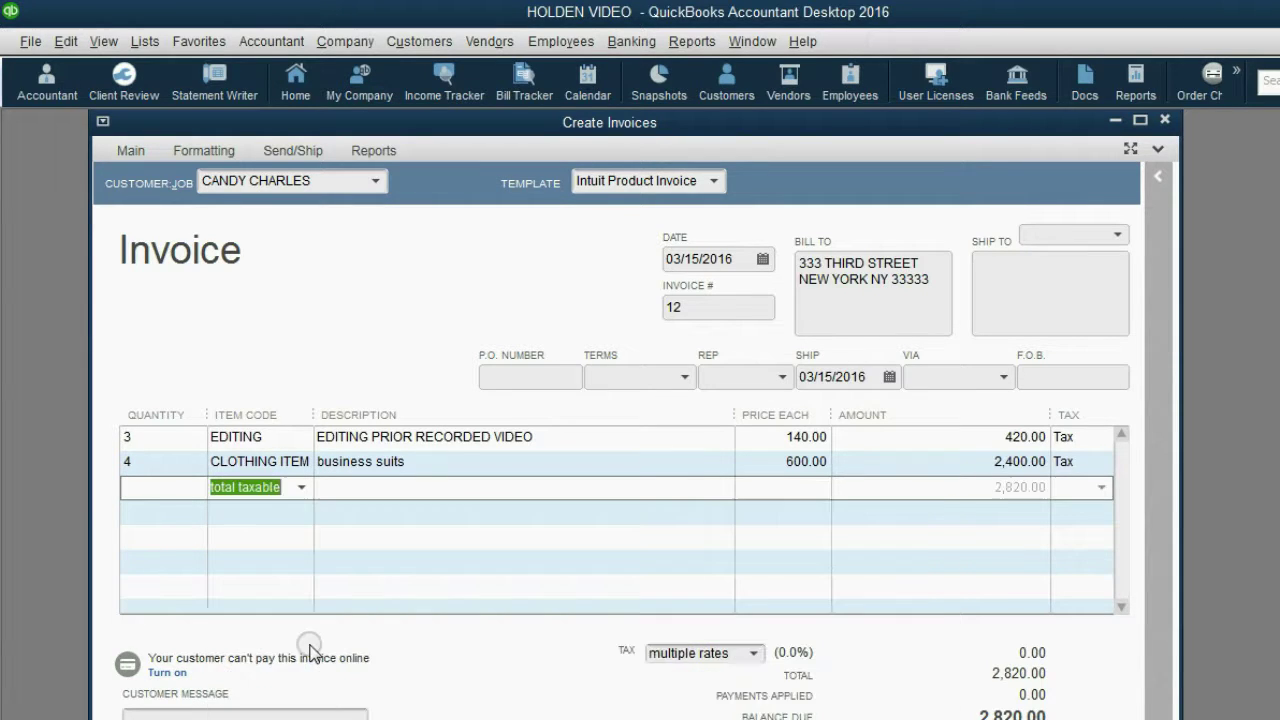
pyautogui.click(447, 490)
pyautogui.click(940, 490)
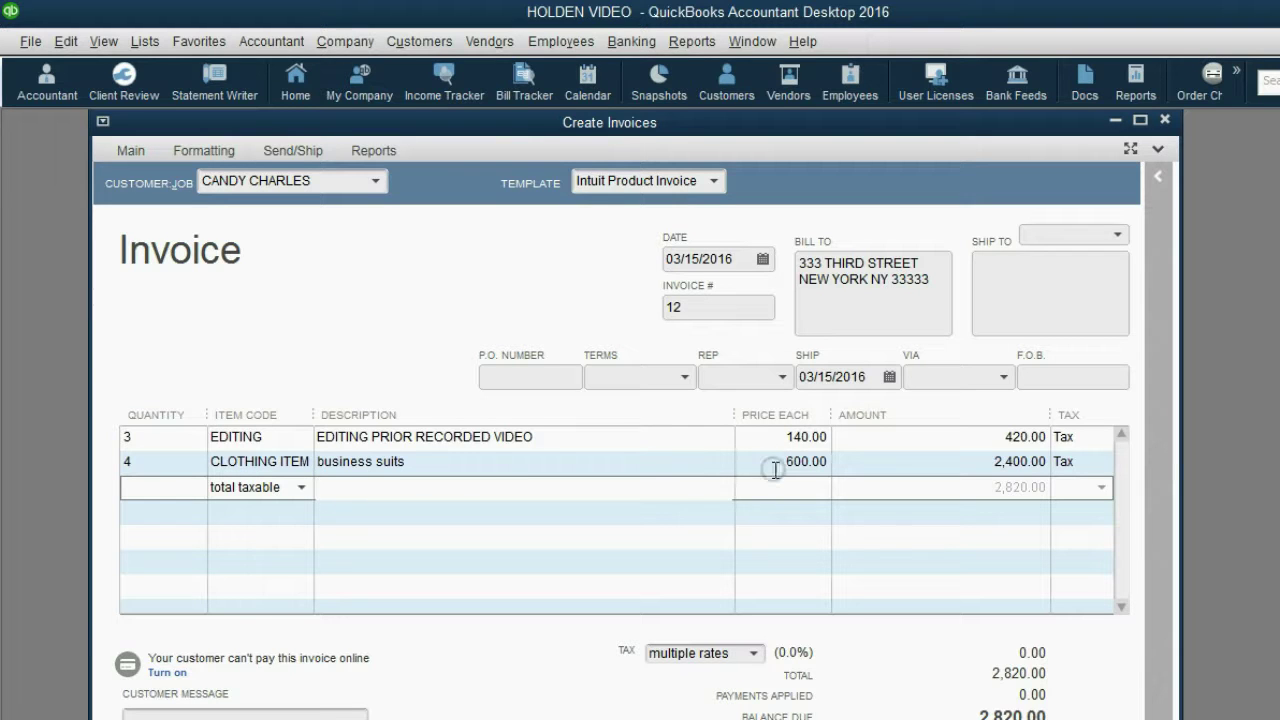
pyautogui.click(258, 492)
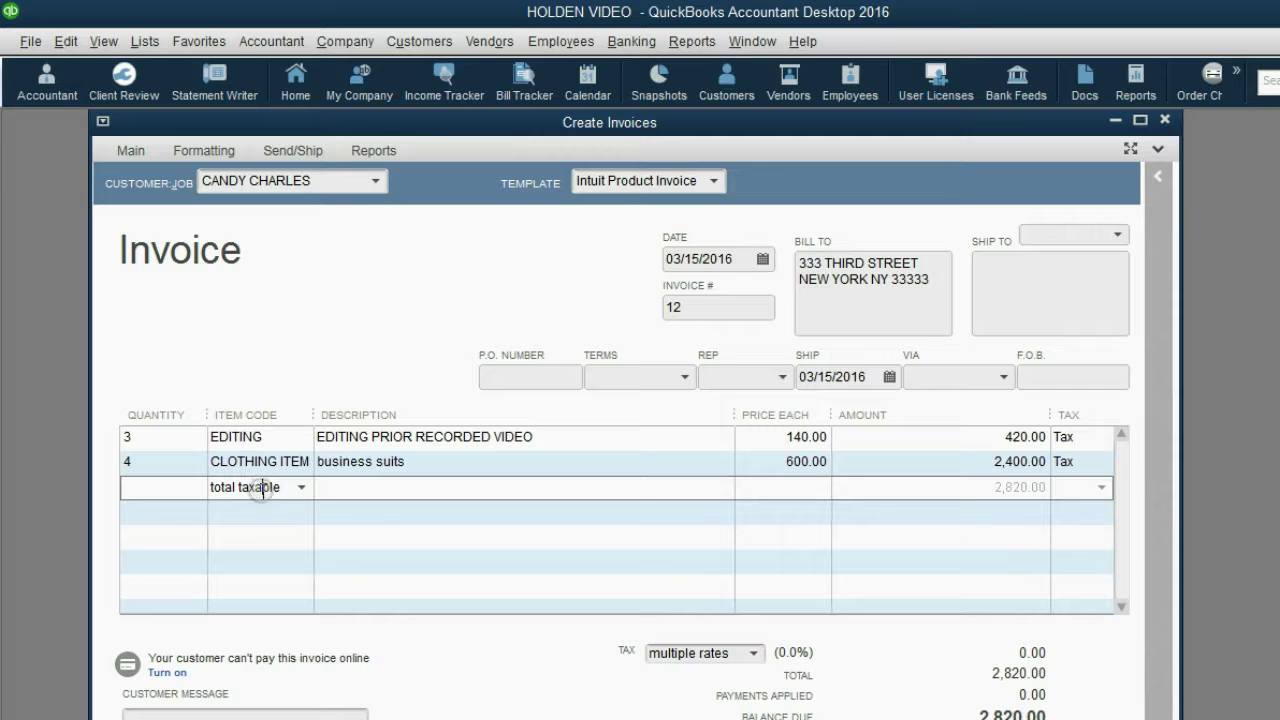
# Add an NYS SALES TAX line charging 8.0% (225.60), bringing the total to 3,045.60.
pyautogui.click(286, 512)
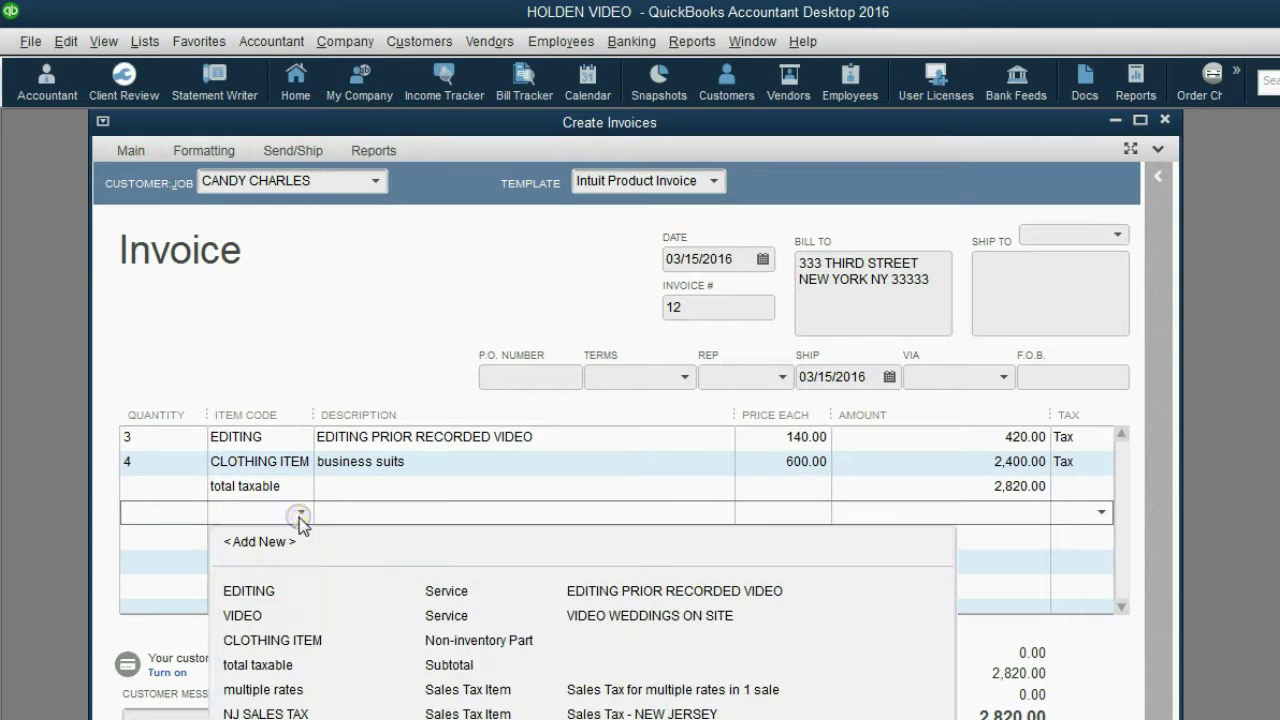
pyautogui.click(301, 512)
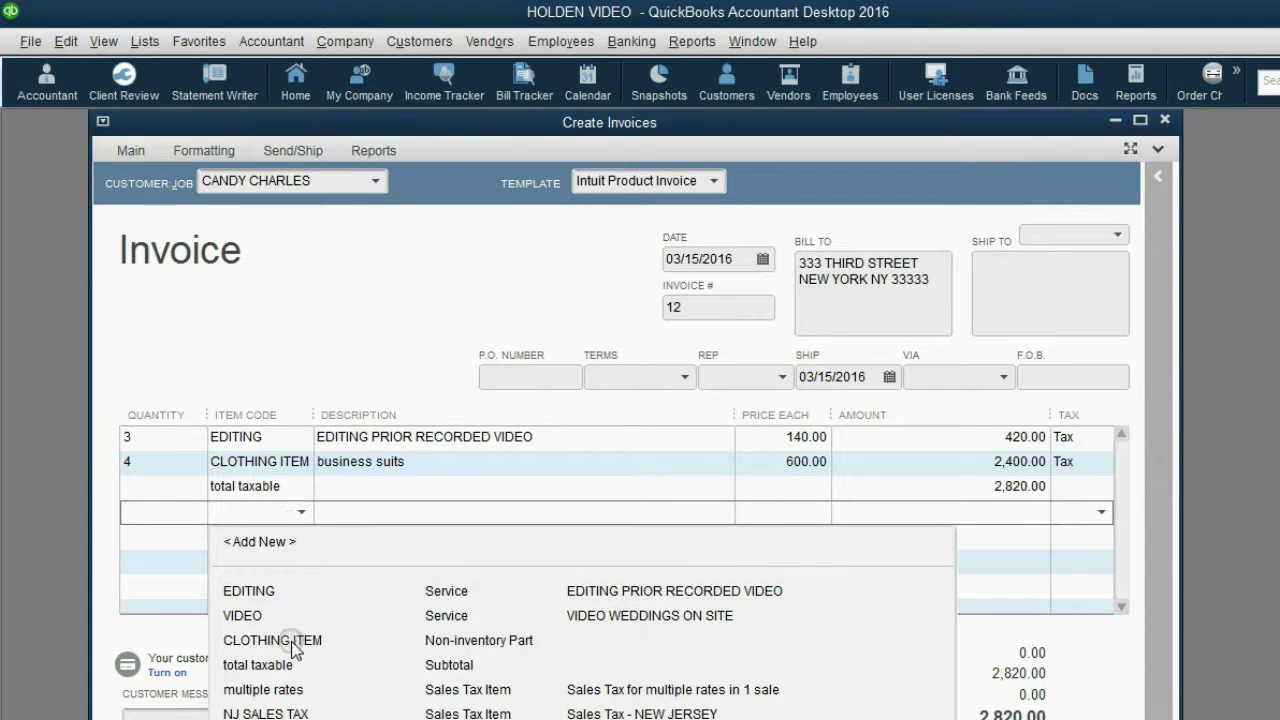
pyautogui.click(245, 713)
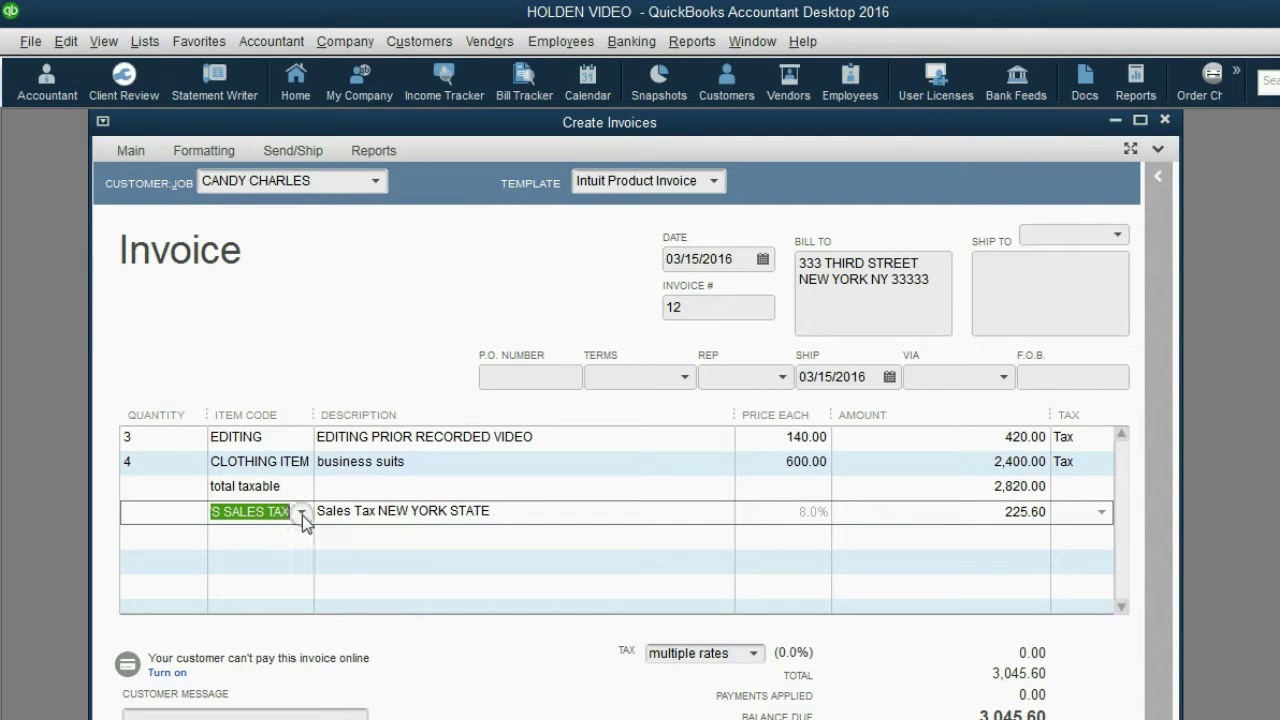
pyautogui.click(904, 511)
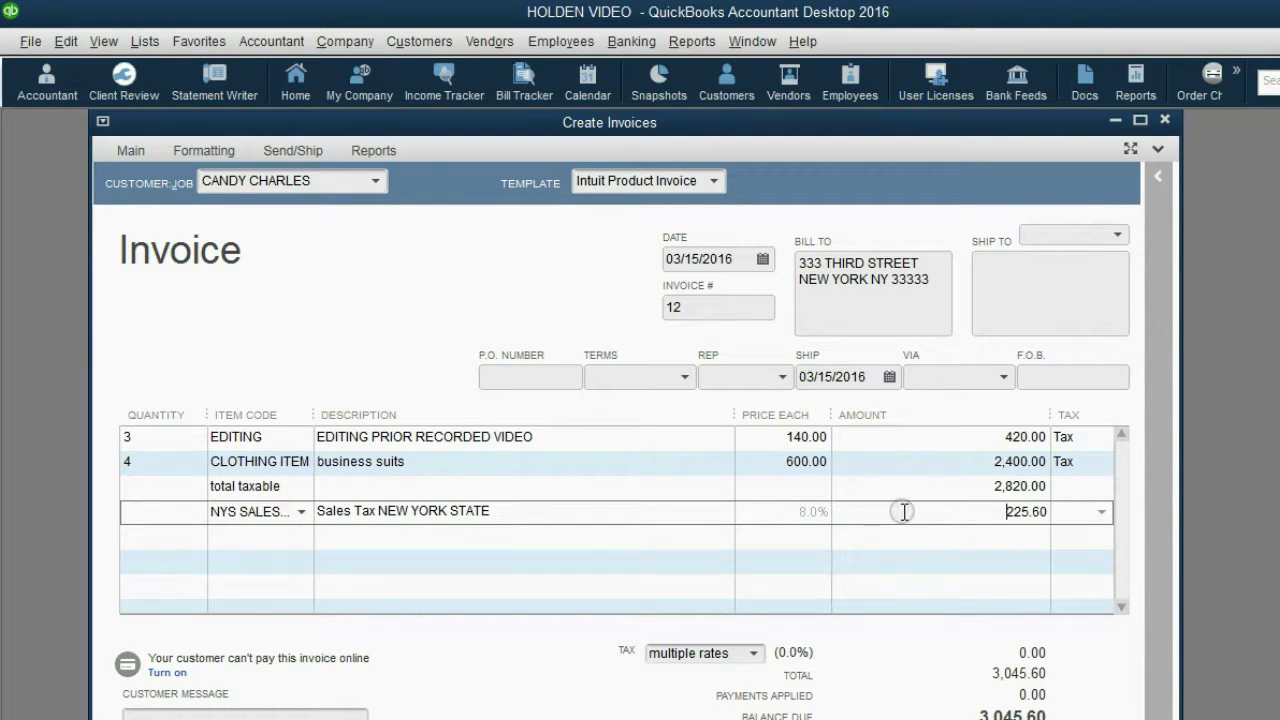
pyautogui.press('Up')
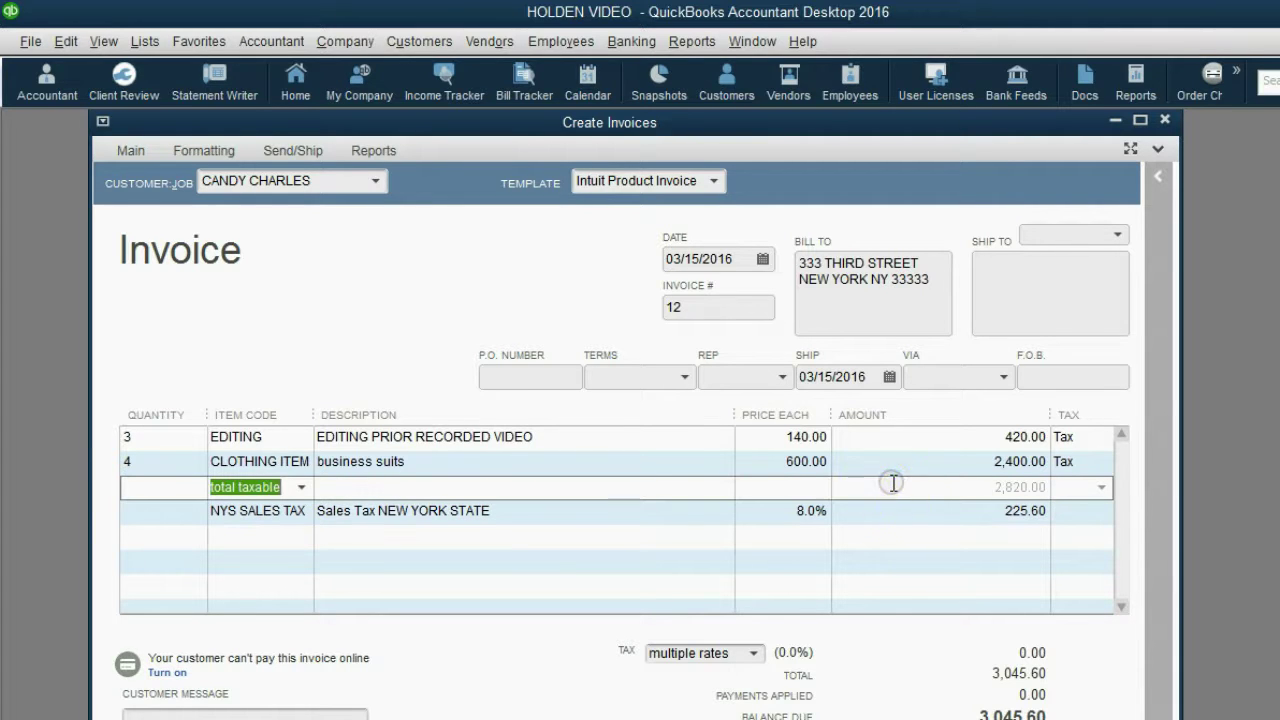
pyautogui.press('Down')
pyautogui.click(888, 488)
pyautogui.click(291, 506)
pyautogui.click(291, 506)
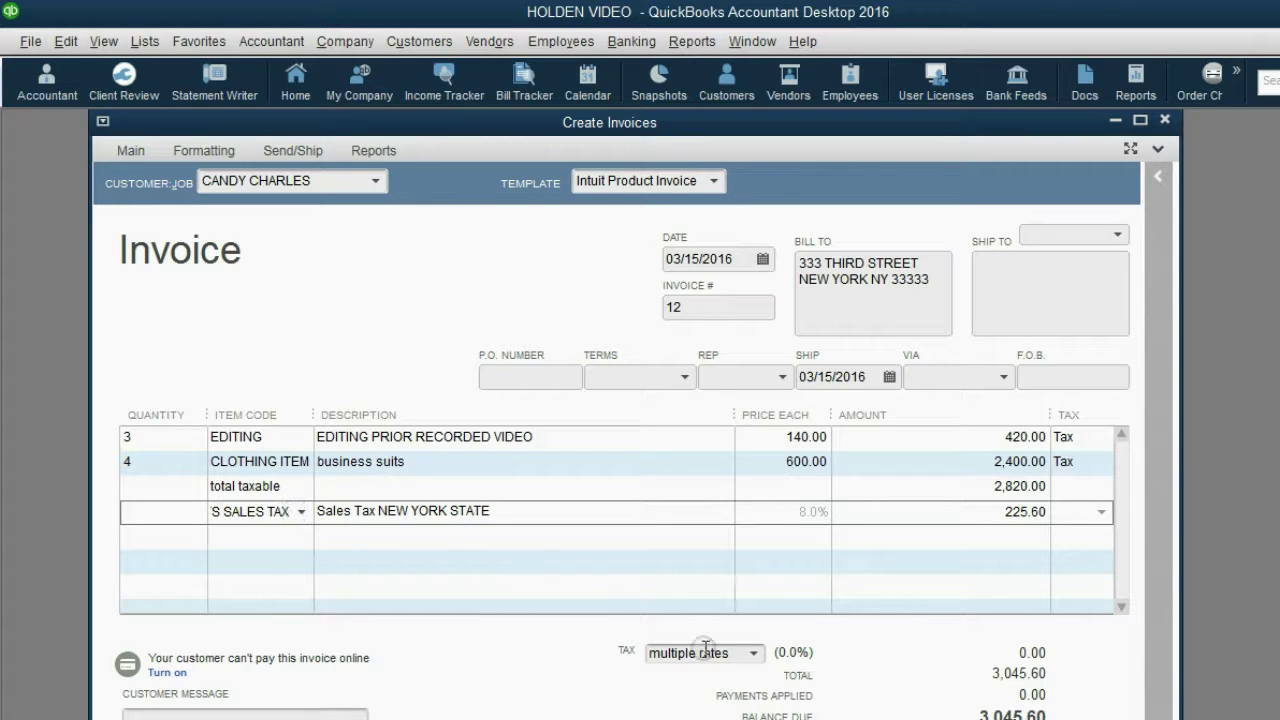
pyautogui.click(755, 653)
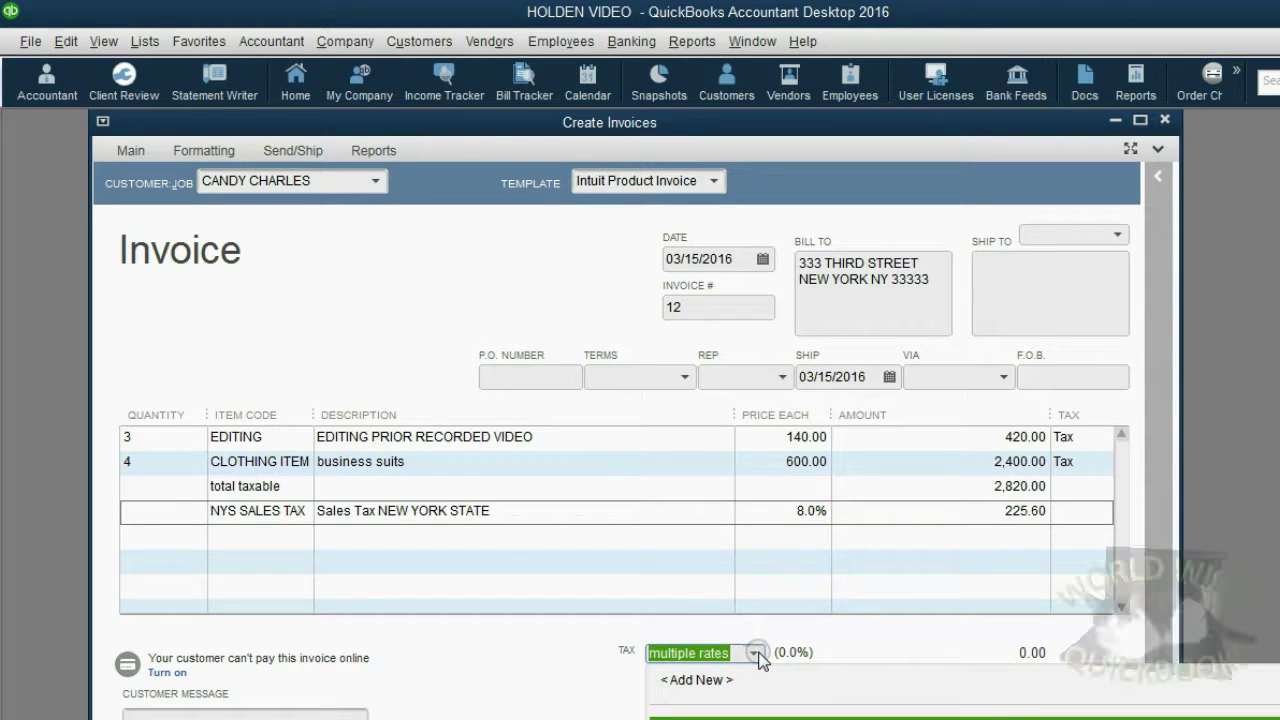
pyautogui.click(757, 653)
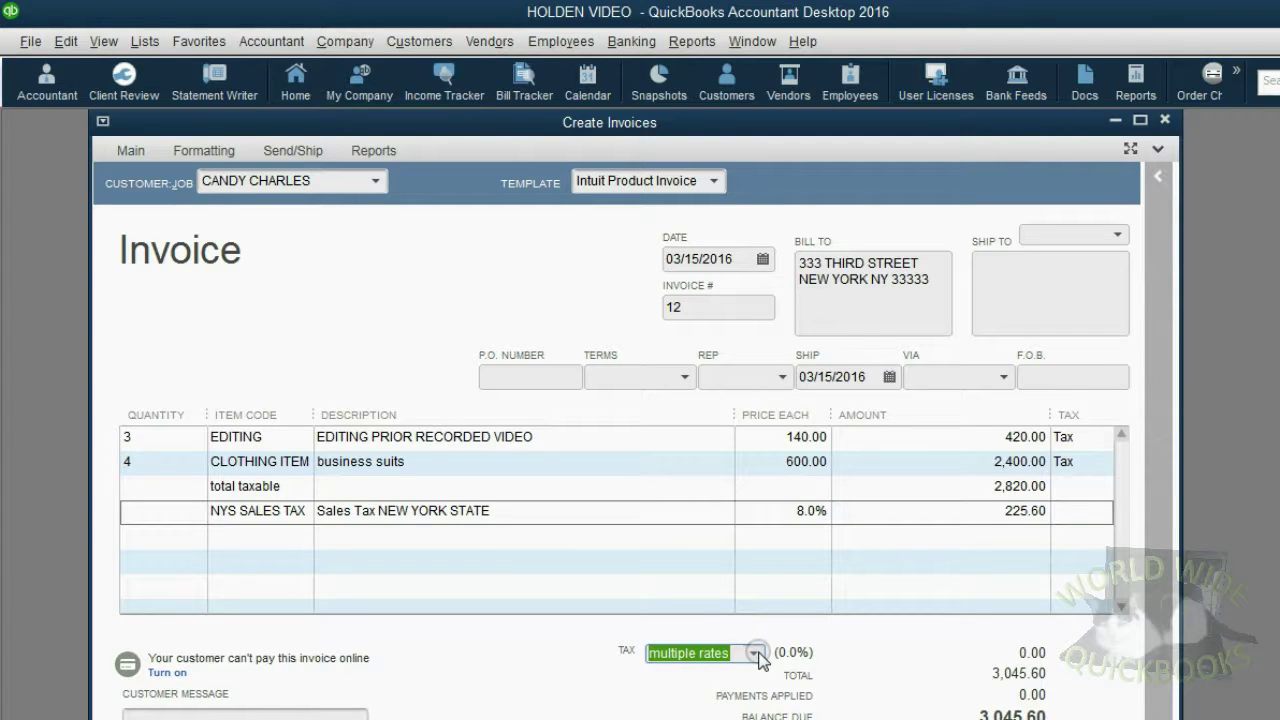
pyautogui.click(572, 514)
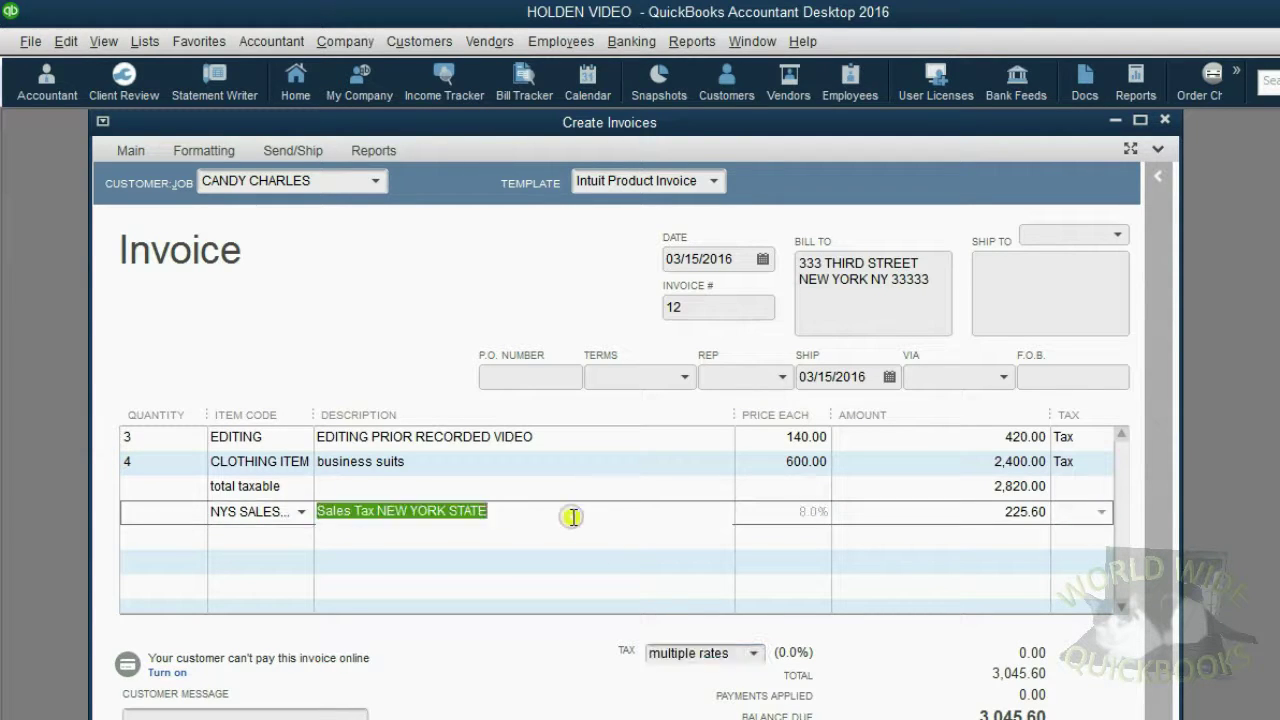
pyautogui.click(921, 518)
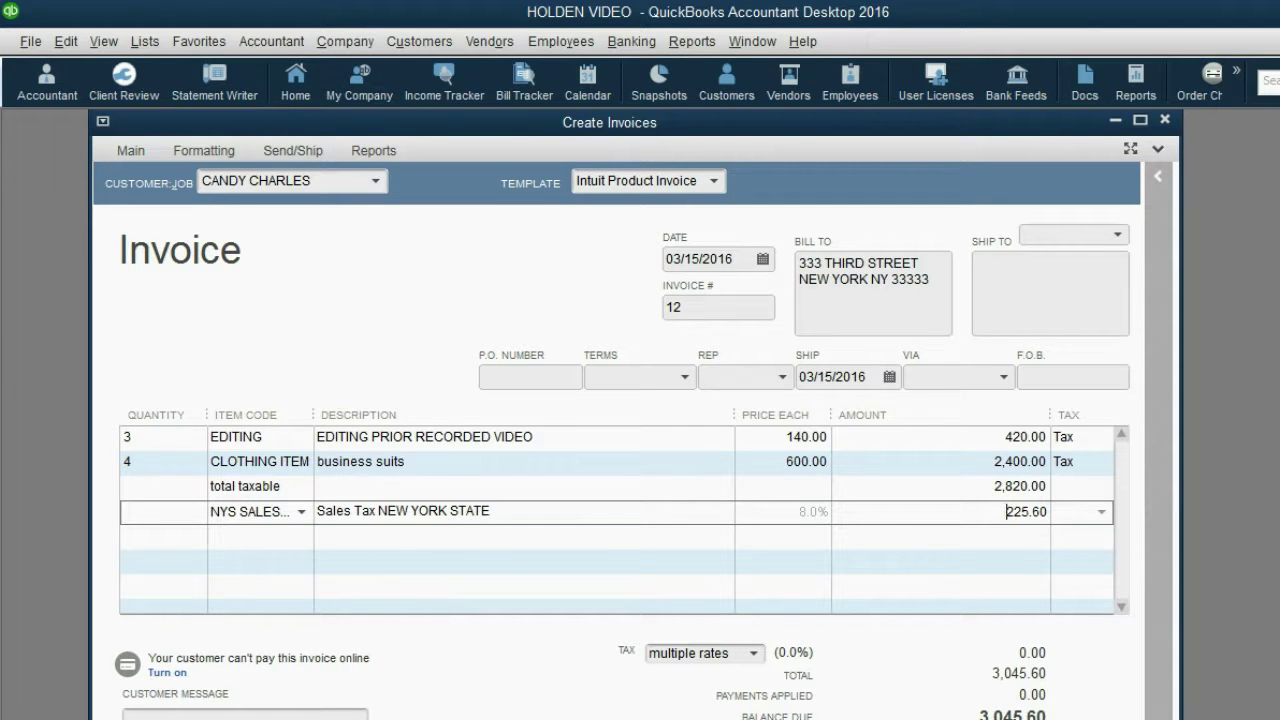
pyautogui.hotkey('alt', 'Tab')
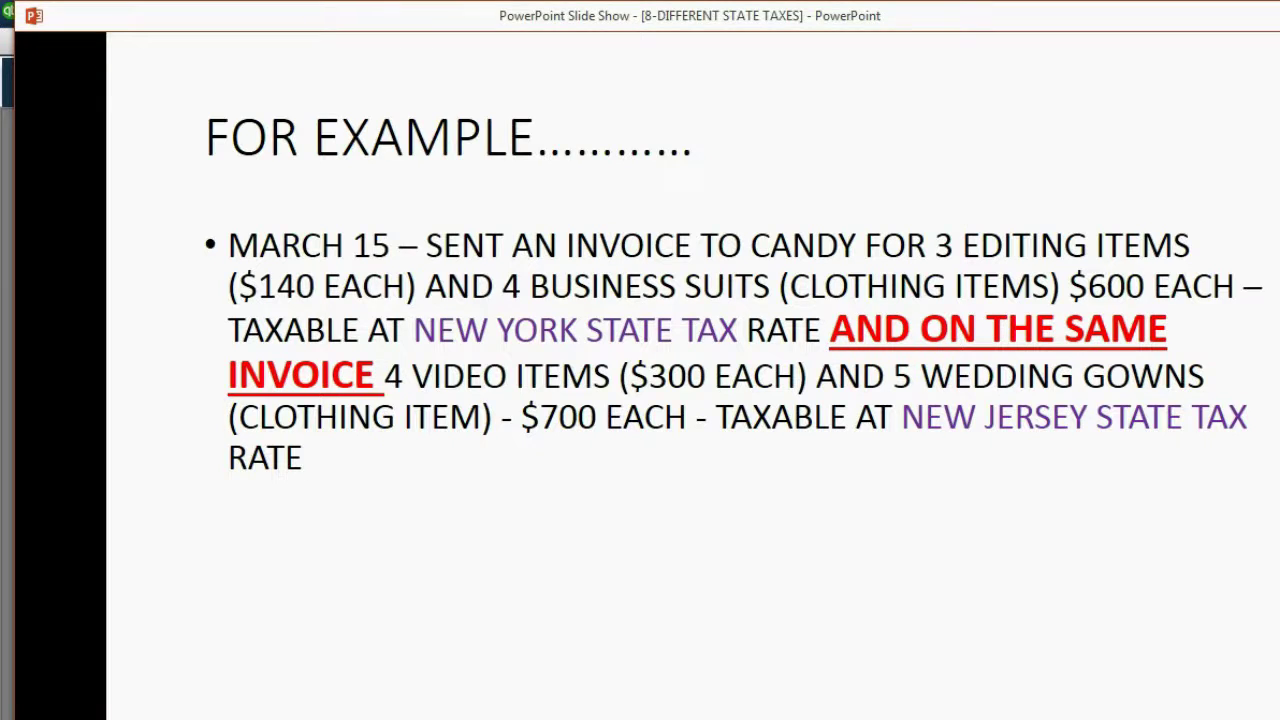
pyautogui.hotkey('alt', 'Tab')
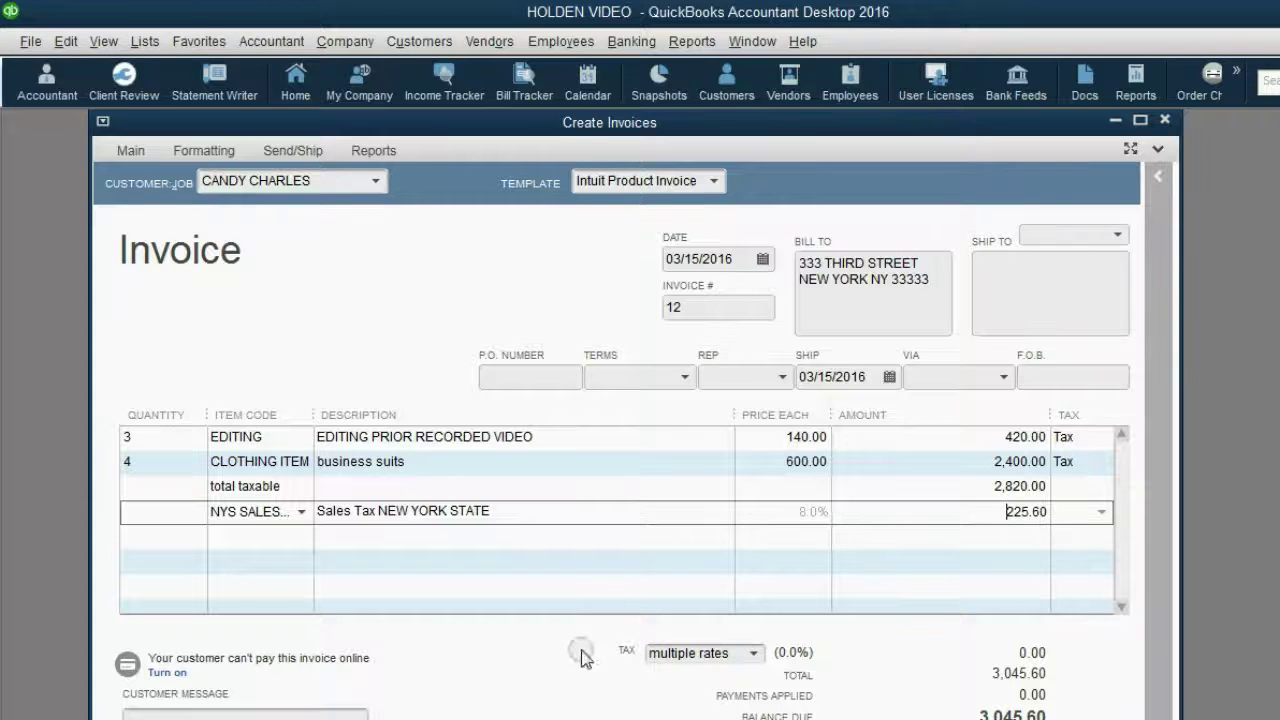
# Add a line of 4 VIDEO items at 300.00 (1,200.00).
pyautogui.click(200, 536)
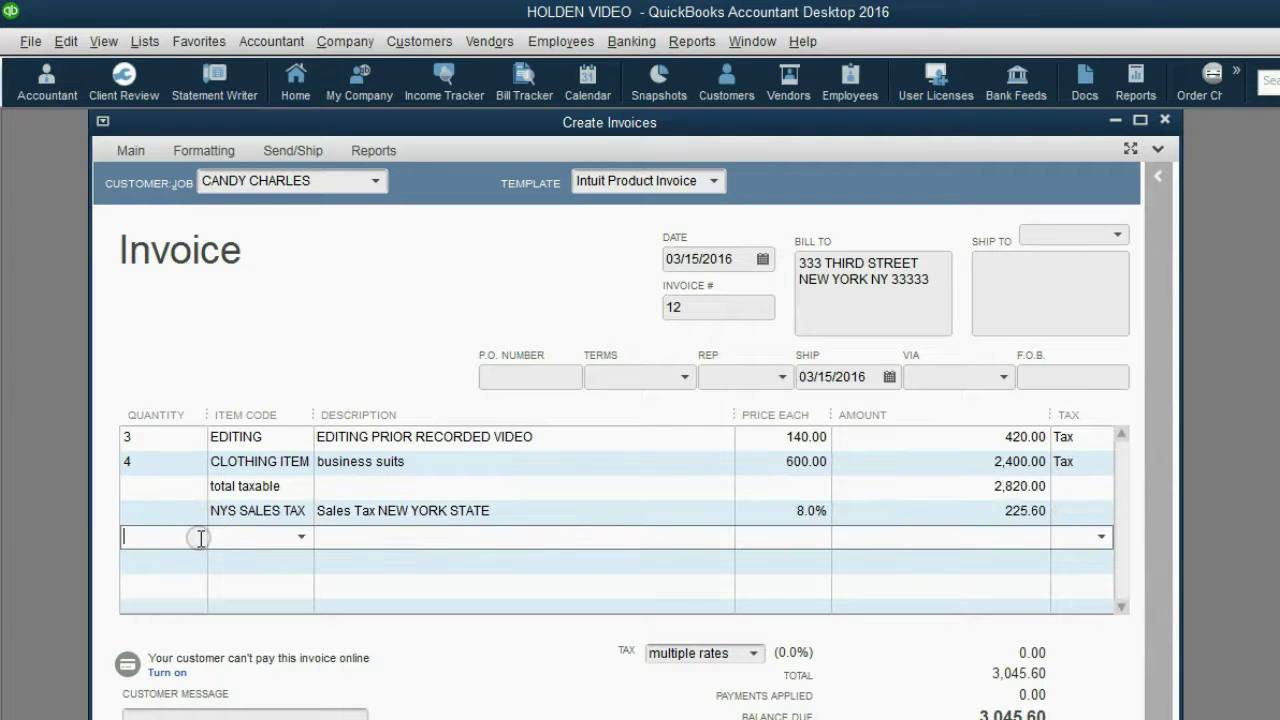
pyautogui.write('4')
pyautogui.click(285, 540)
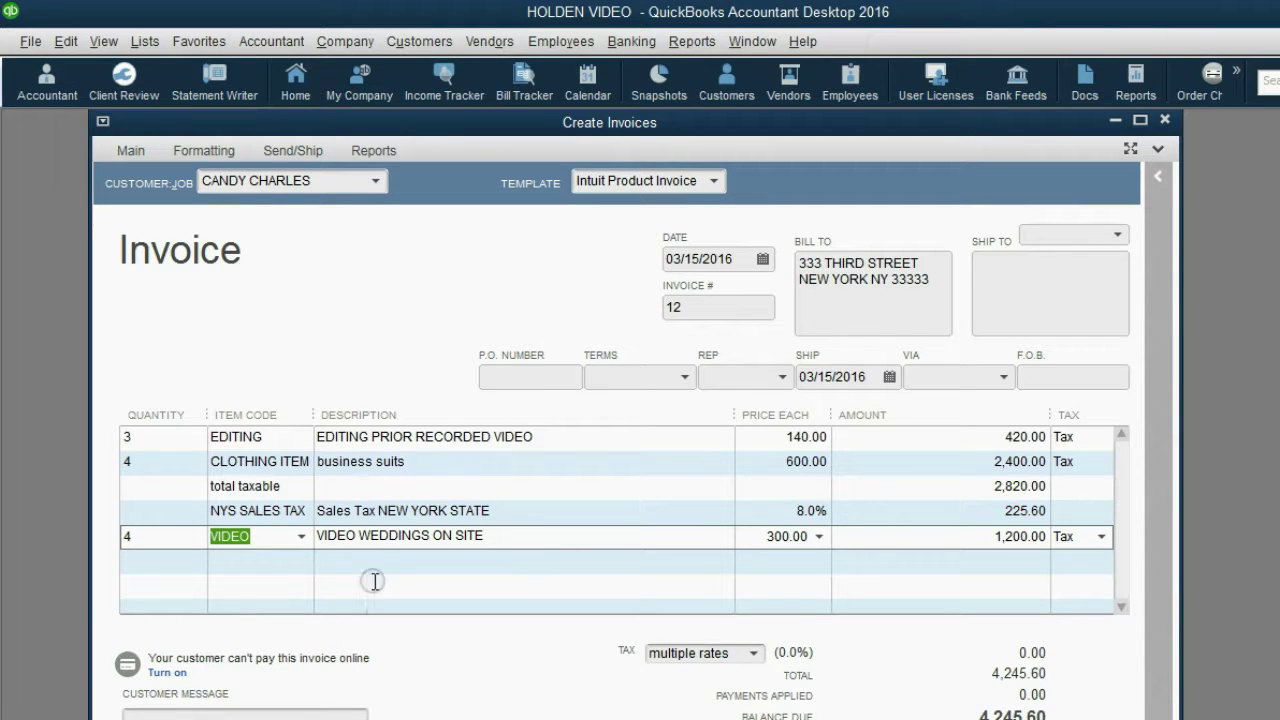
pyautogui.click(171, 563)
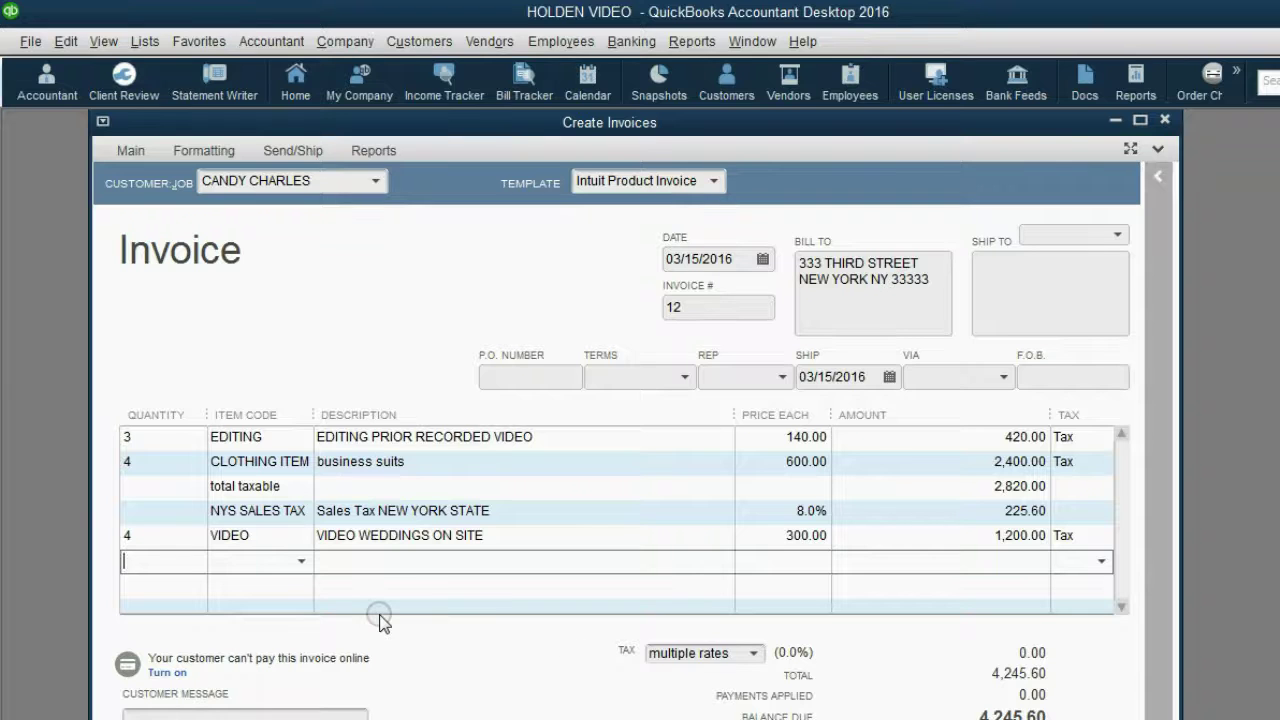
# Add 5 CLOTHING ITEM wedding gowns at 700.00 each (3,500.00), bringing the total to 7,745.60.
pyautogui.write('5')
pyautogui.click(301, 561)
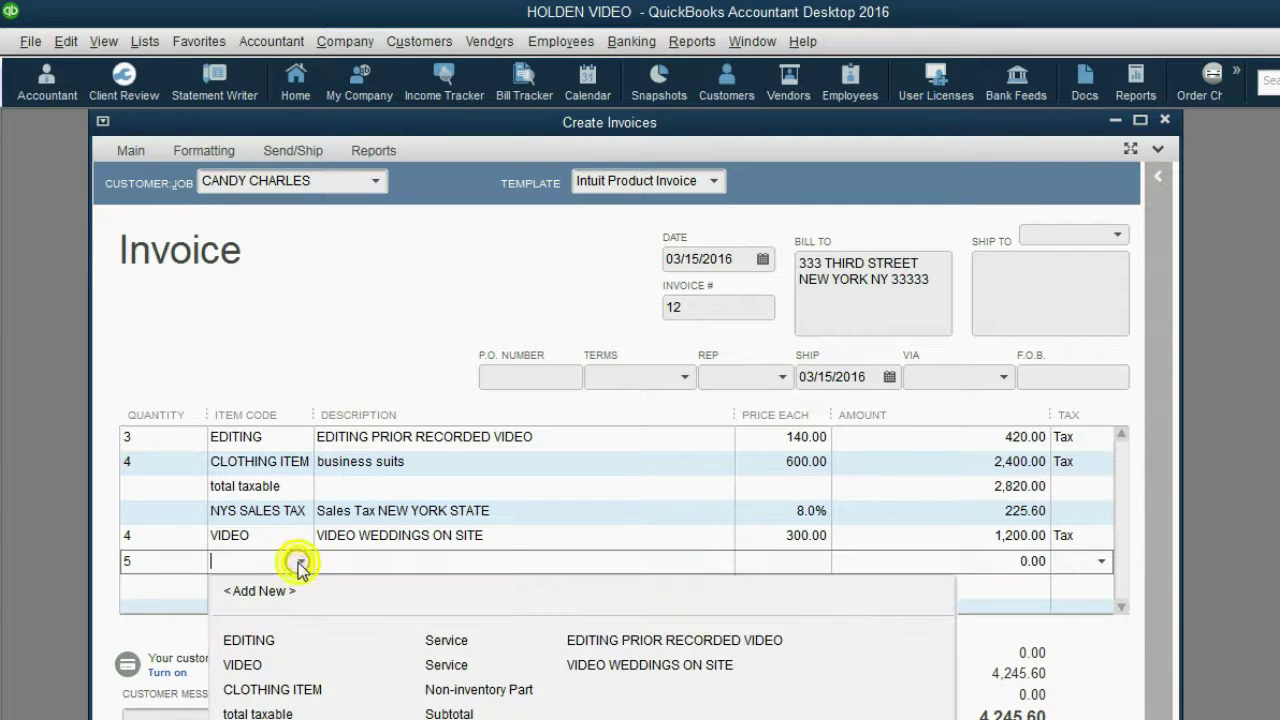
pyautogui.click(305, 690)
pyautogui.write('weddding gowns')
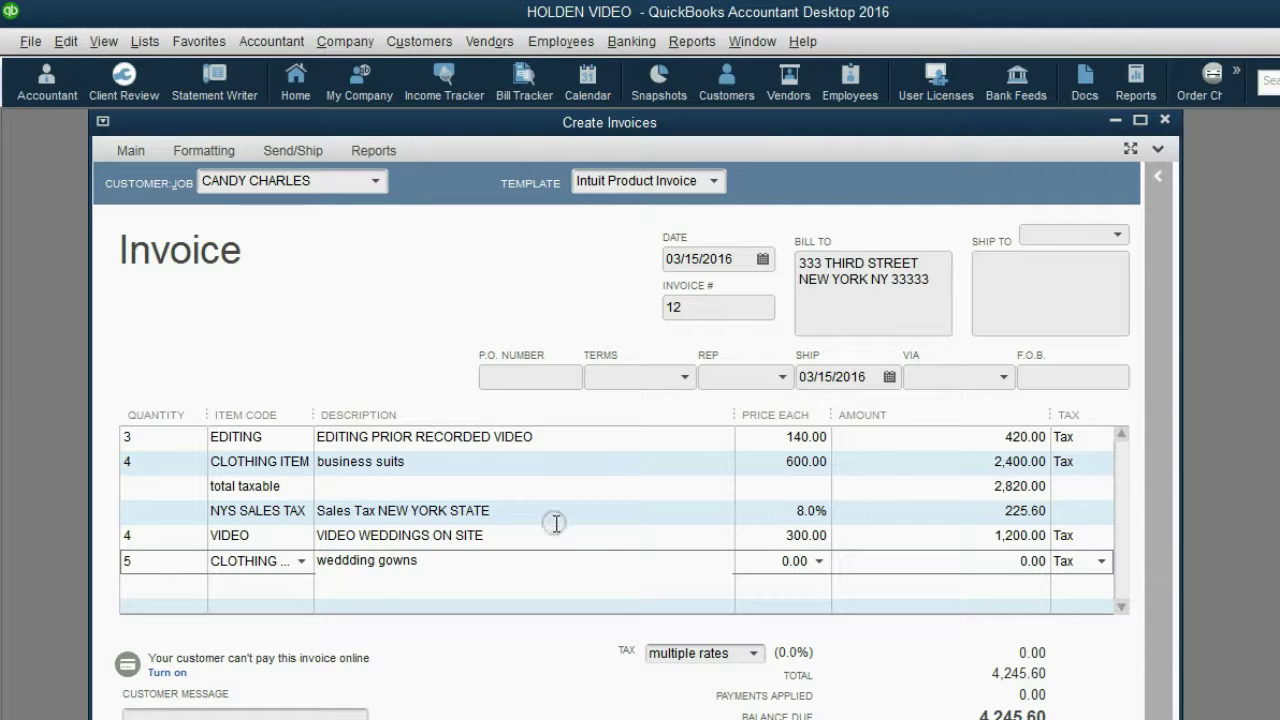
pyautogui.hotkey('alt', 'Tab')
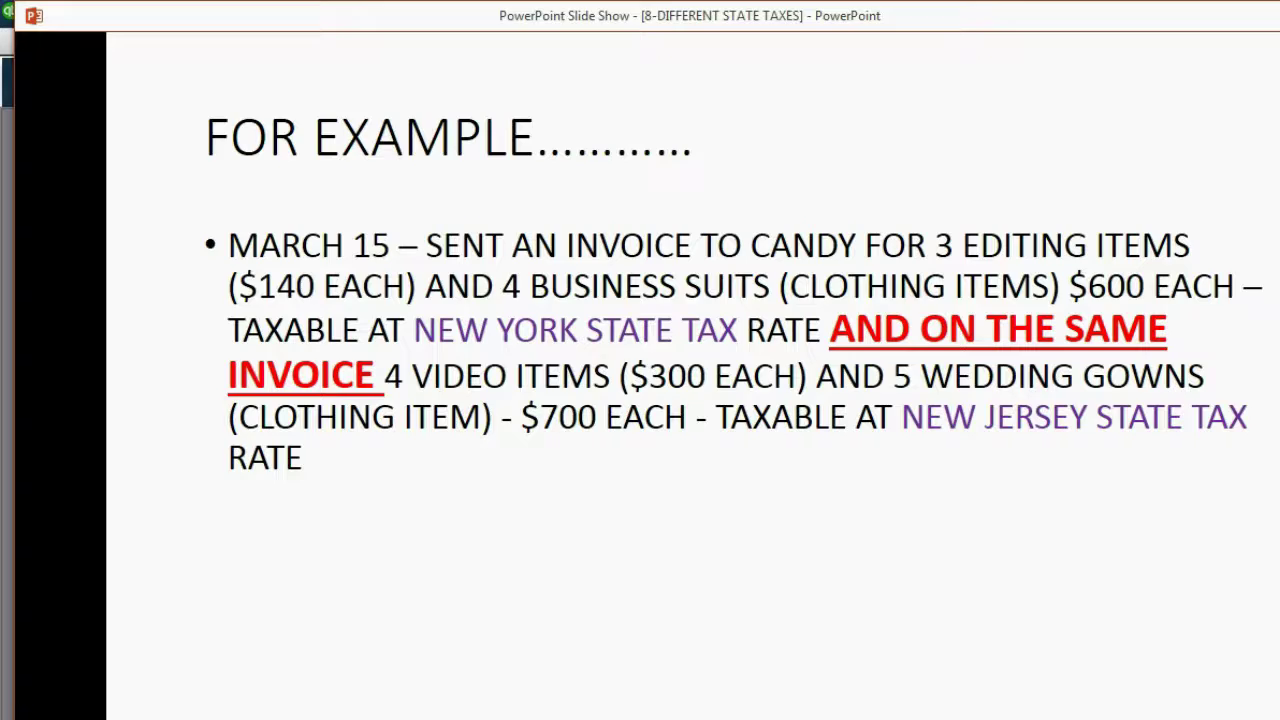
pyautogui.hotkey('alt', 'Tab')
pyautogui.click(795, 560)
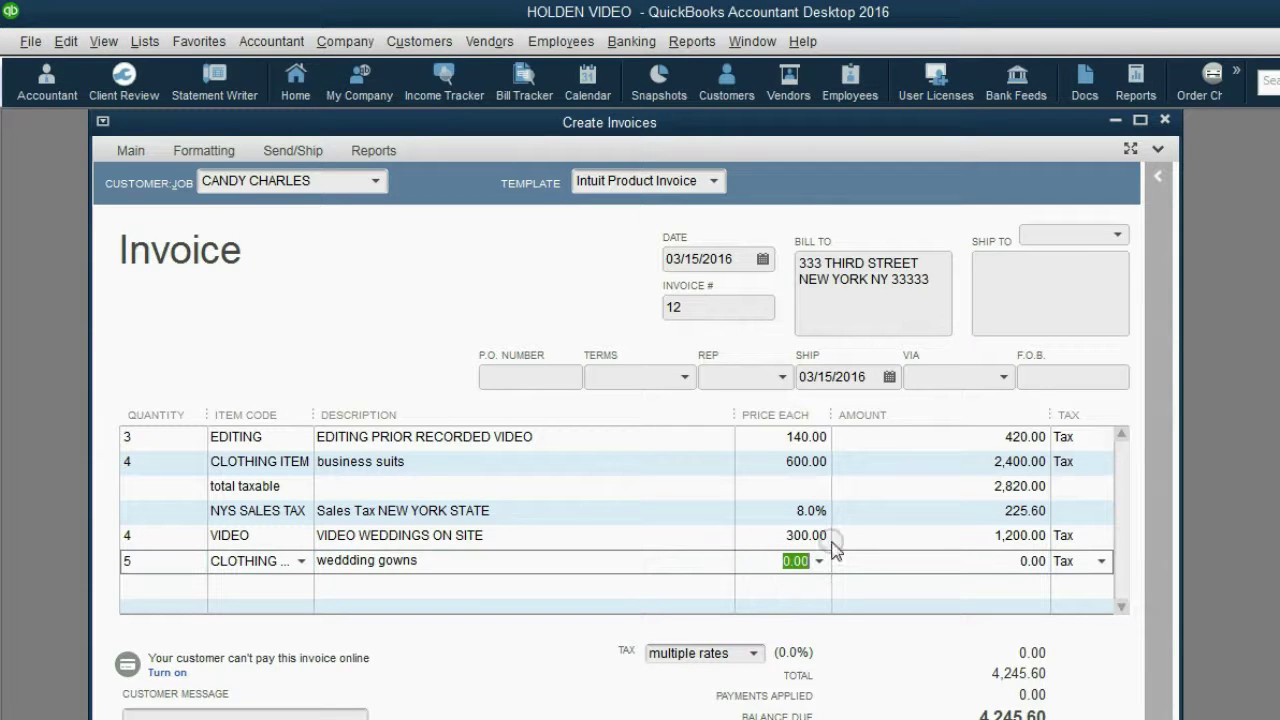
pyautogui.write('7')
pyautogui.press('Tab')
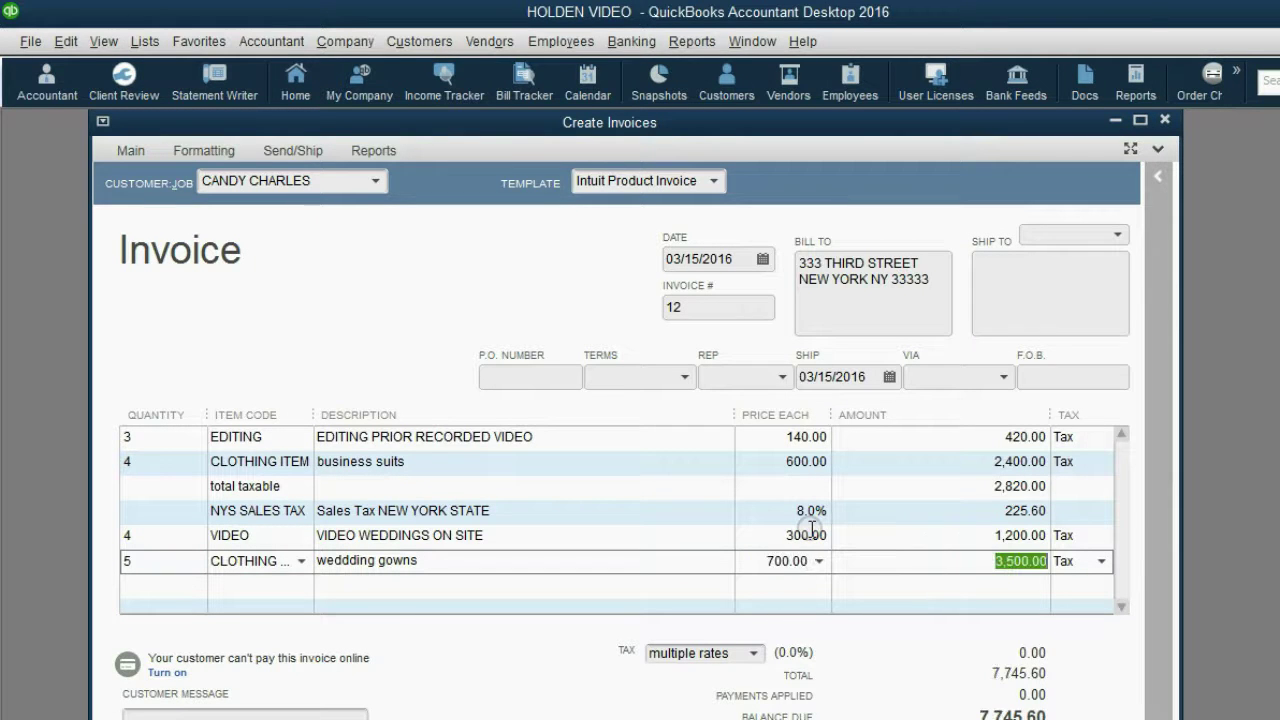
pyautogui.click(388, 537)
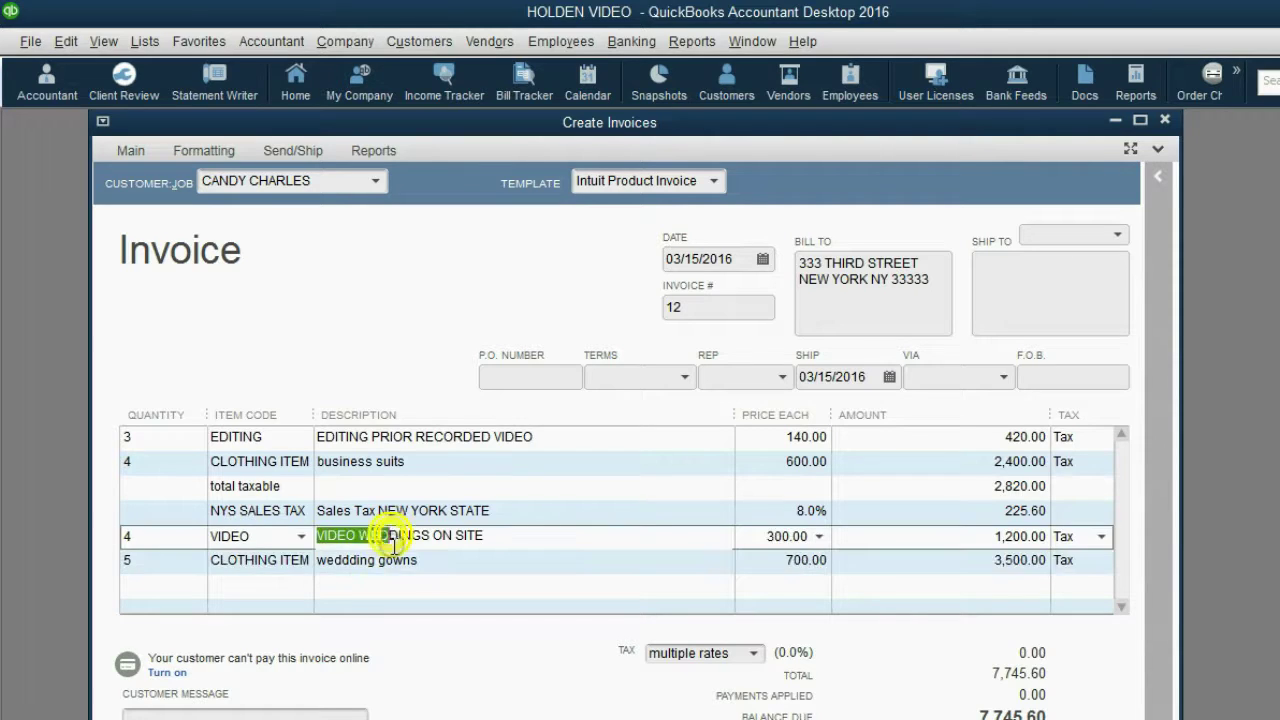
pyautogui.moveTo(398, 565); pyautogui.dragTo(407, 557)
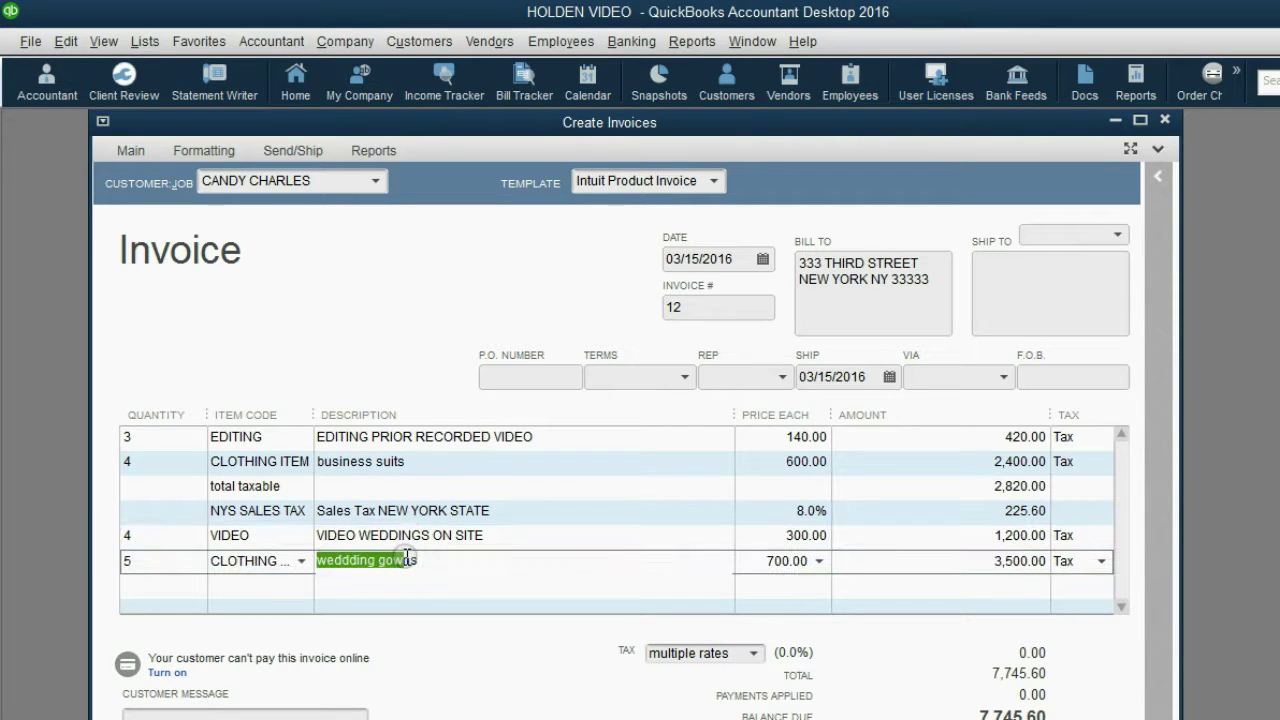
# Add a second 'total taxable' subtotal of 4,700.00 below the gowns line.
pyautogui.click(308, 588)
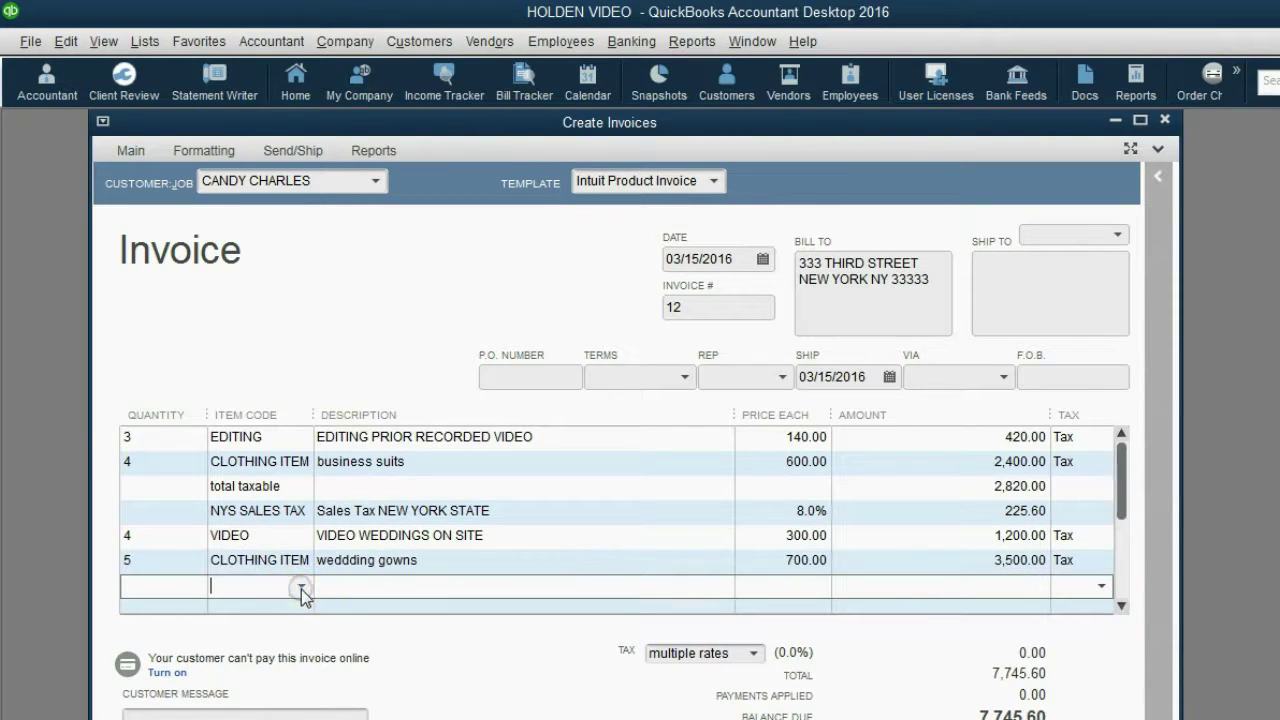
pyautogui.click(302, 588)
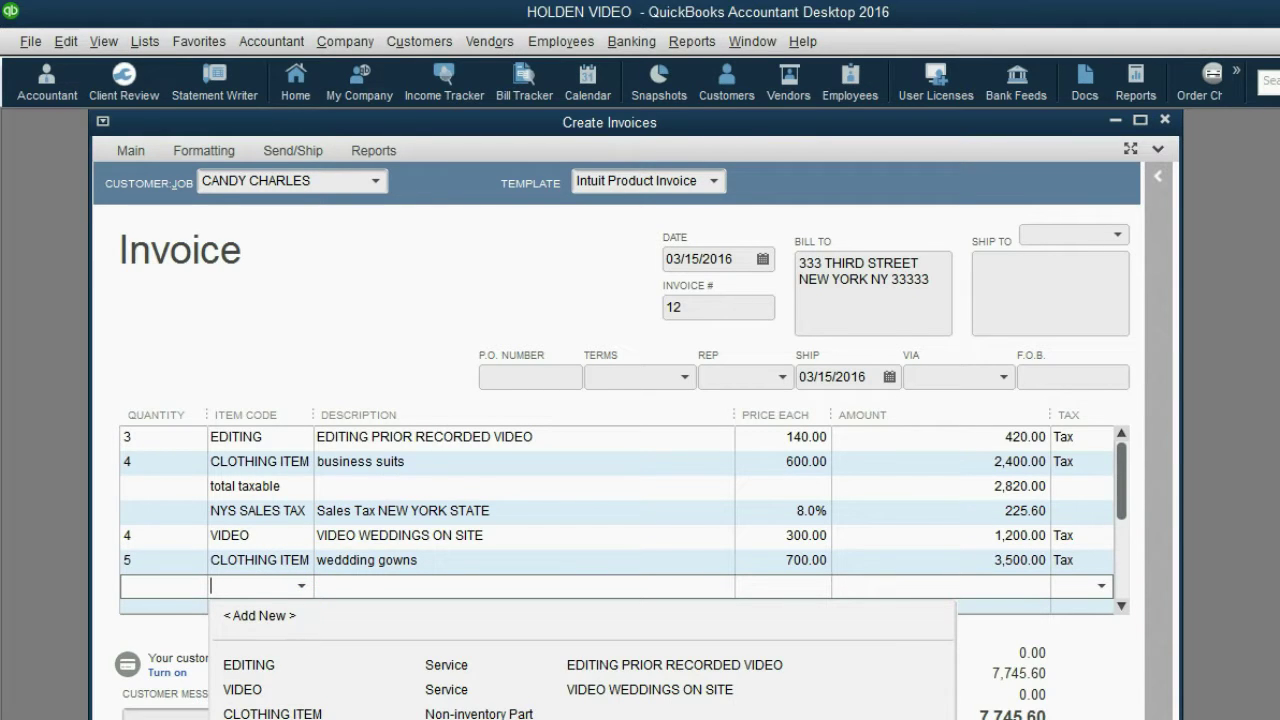
pyautogui.click(280, 716)
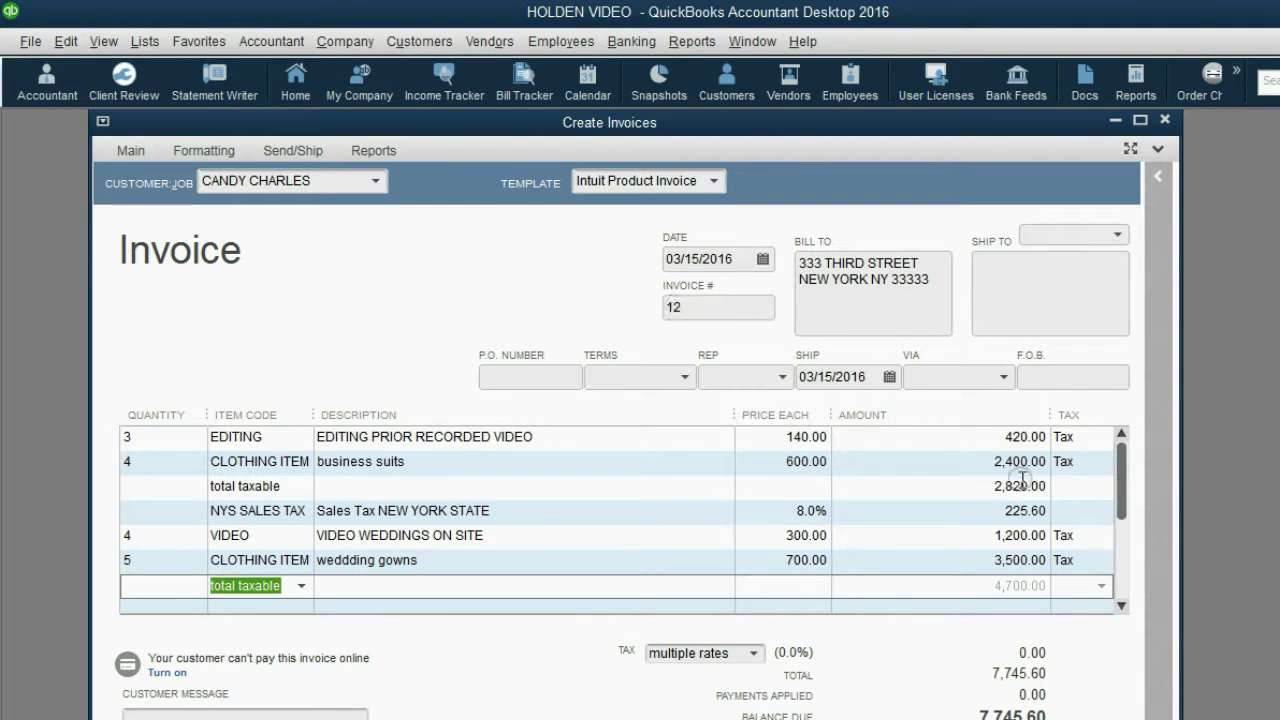
# Add an NJ SALES TAX line at 6.0% (282.00), bringing the total to 8,027.60.
pyautogui.click(1120, 515)
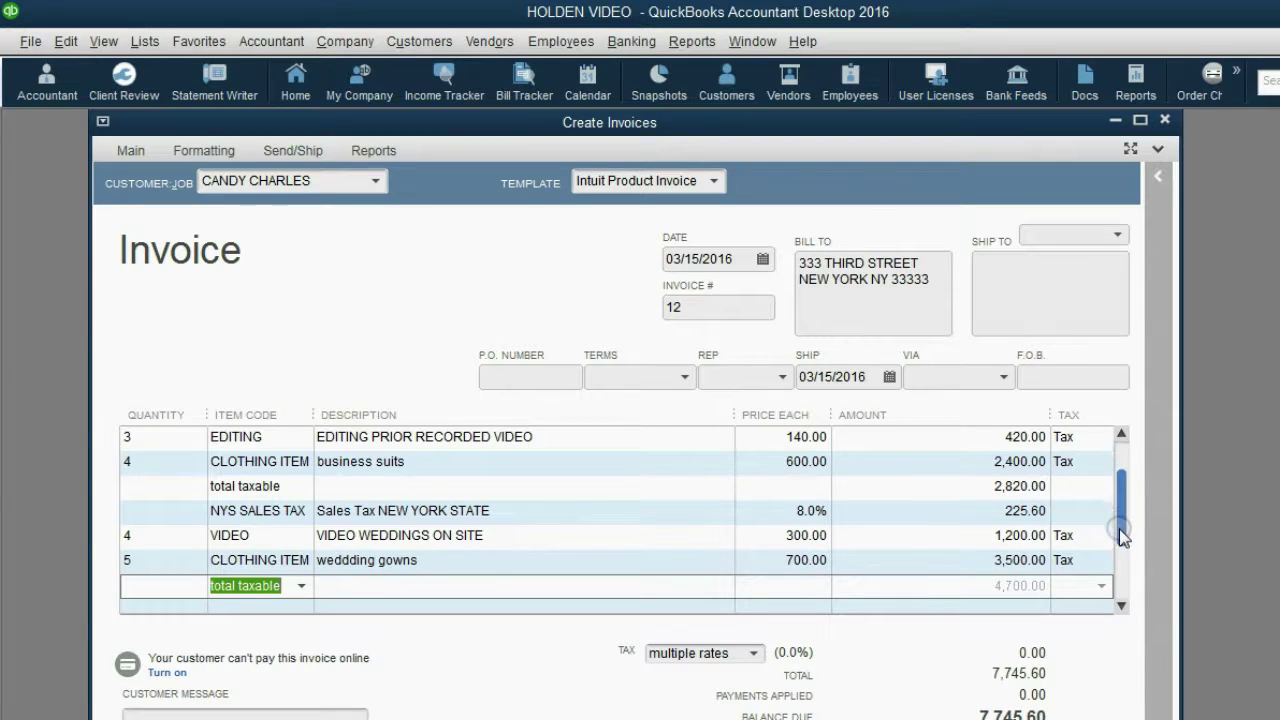
pyautogui.moveTo(1119, 535); pyautogui.dragTo(1120, 588)
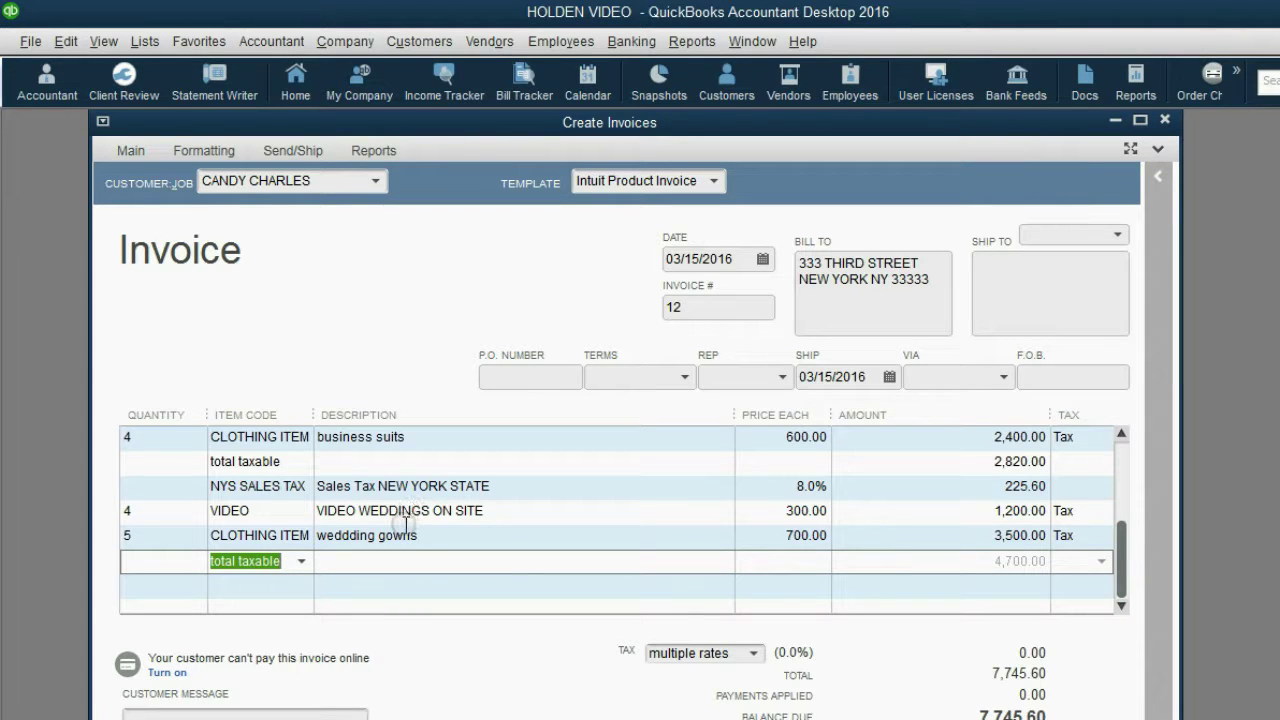
pyautogui.click(303, 585)
pyautogui.write('NJ SALES TAX')
pyautogui.press('Return')
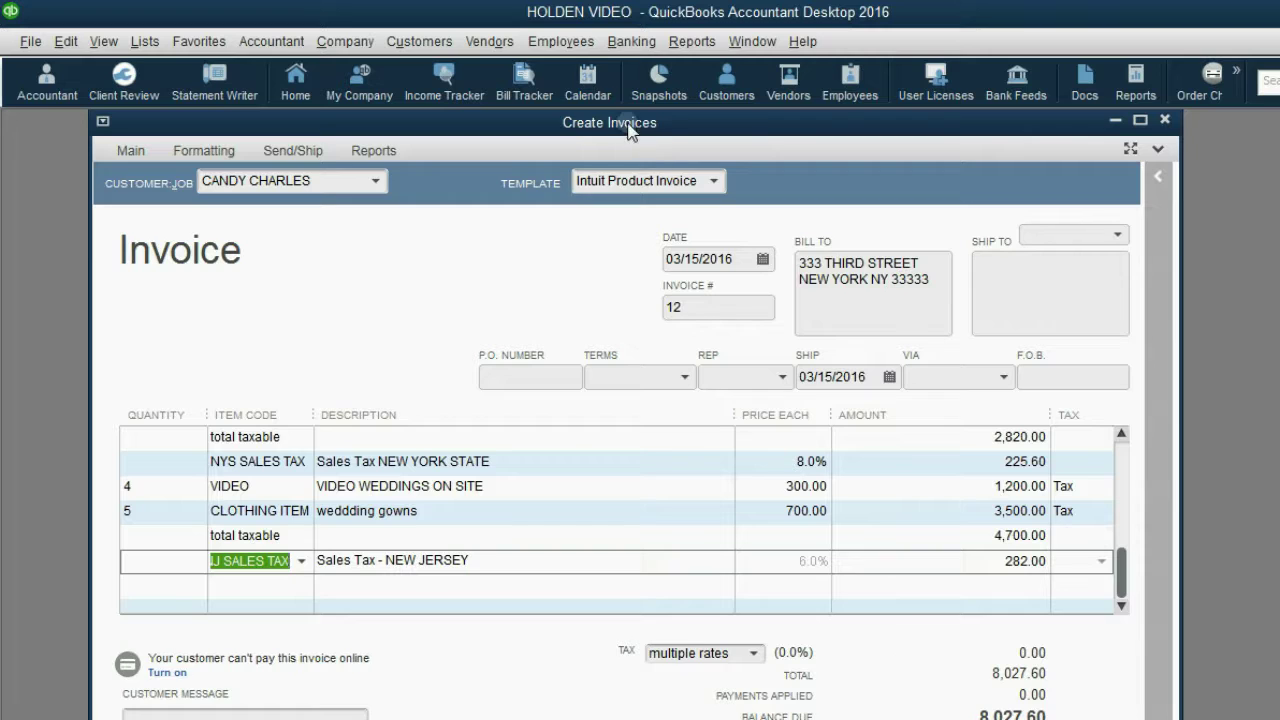
# Review the New York and New Jersey sales tax lines on invoice #12.
pyautogui.moveTo(628, 125); pyautogui.dragTo(601, 112)
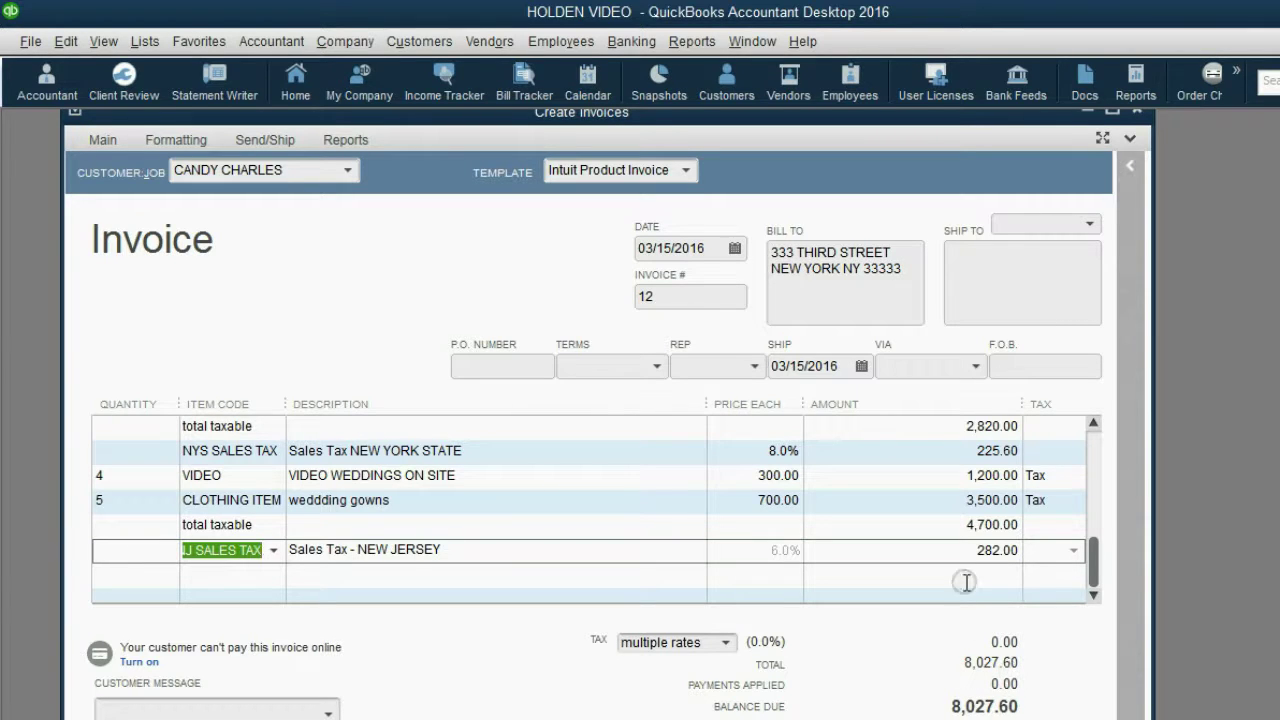
pyautogui.click(932, 450)
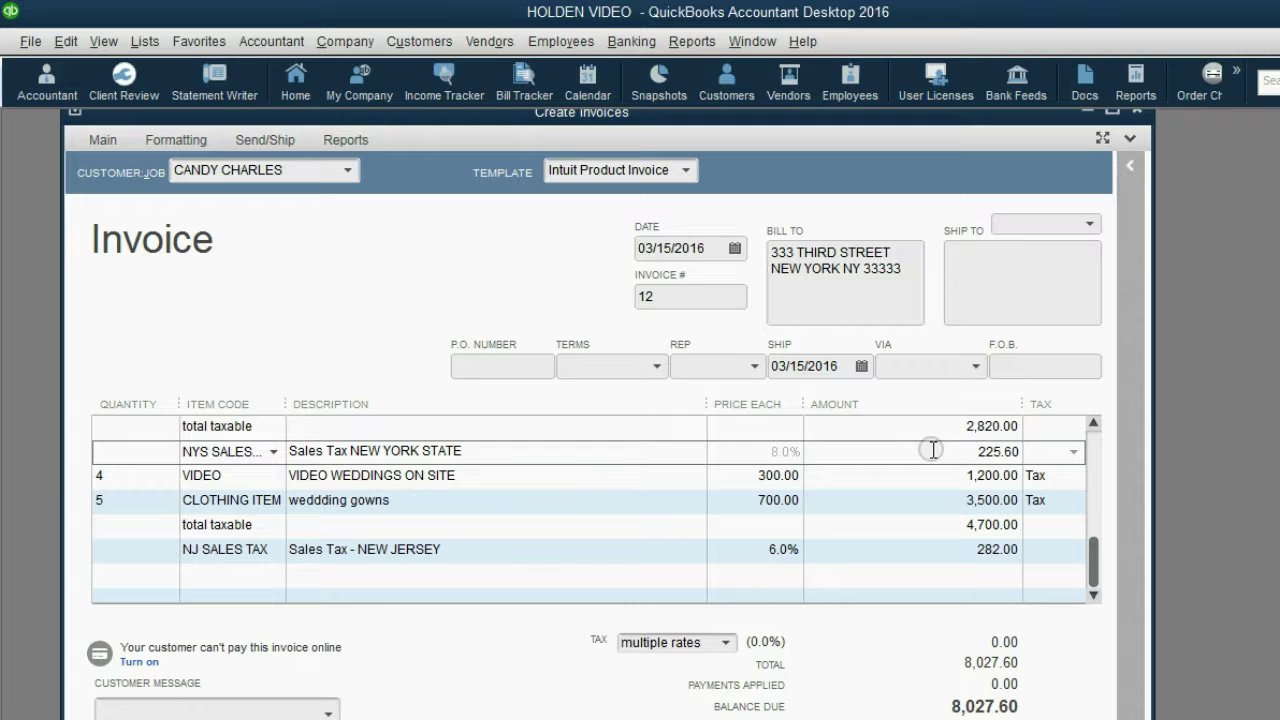
pyautogui.click(607, 455)
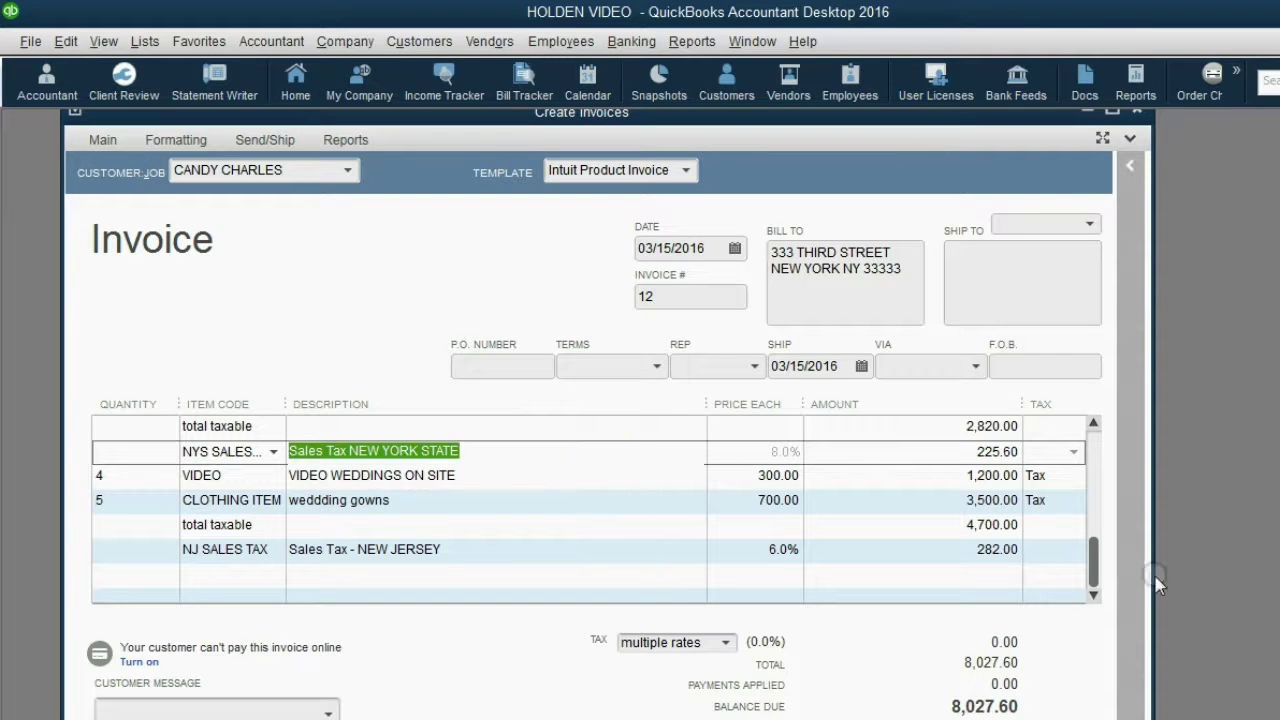
pyautogui.moveTo(1101, 576)
pyautogui.mouseDown()
pyautogui.moveTo(1095, 478)
pyautogui.moveTo(1090, 580)
pyautogui.mouseUp()
pyautogui.click(964, 549)
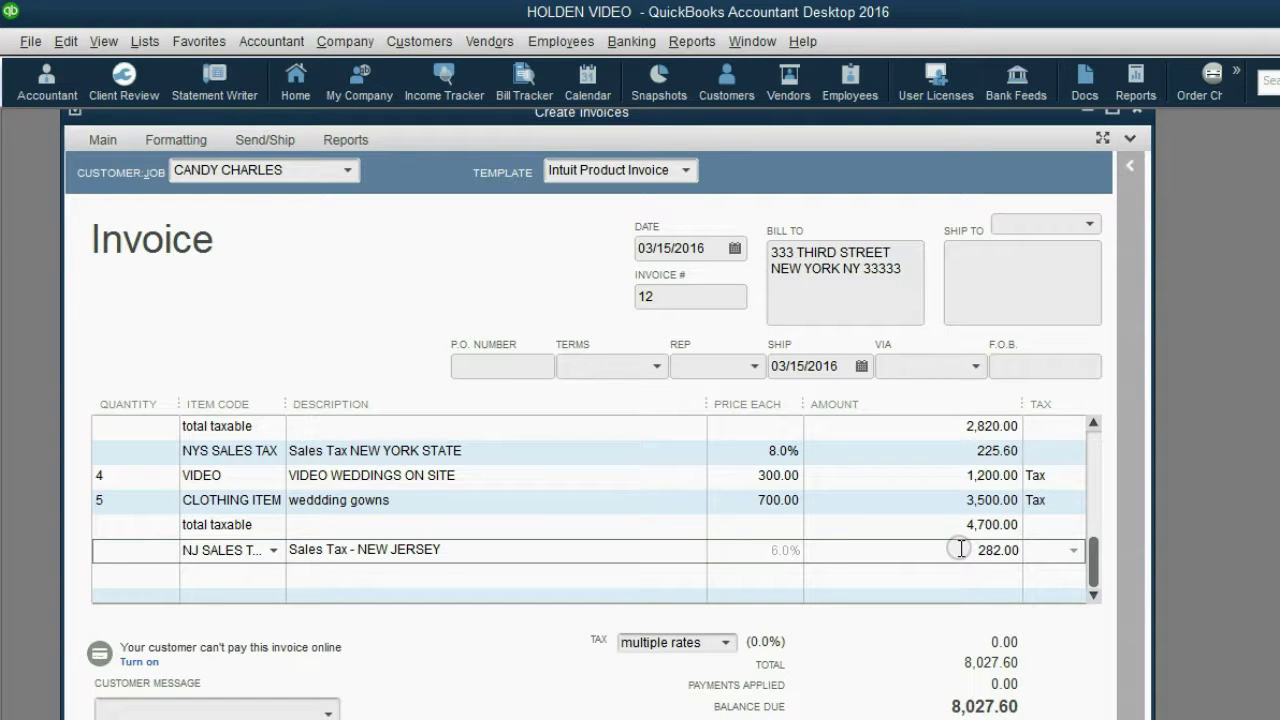
# Recheck the wedding gowns and VIDEO lines, then both state tax lines again.
pyautogui.click(958, 525)
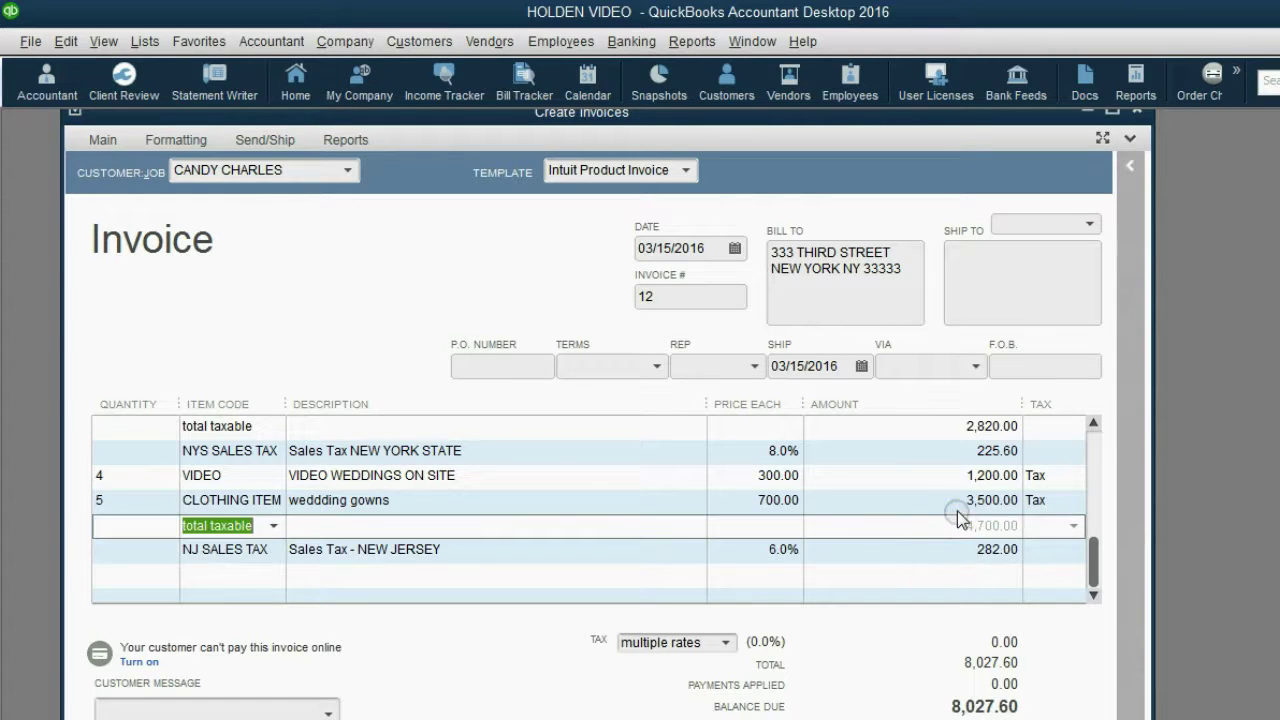
pyautogui.click(956, 500)
pyautogui.click(955, 477)
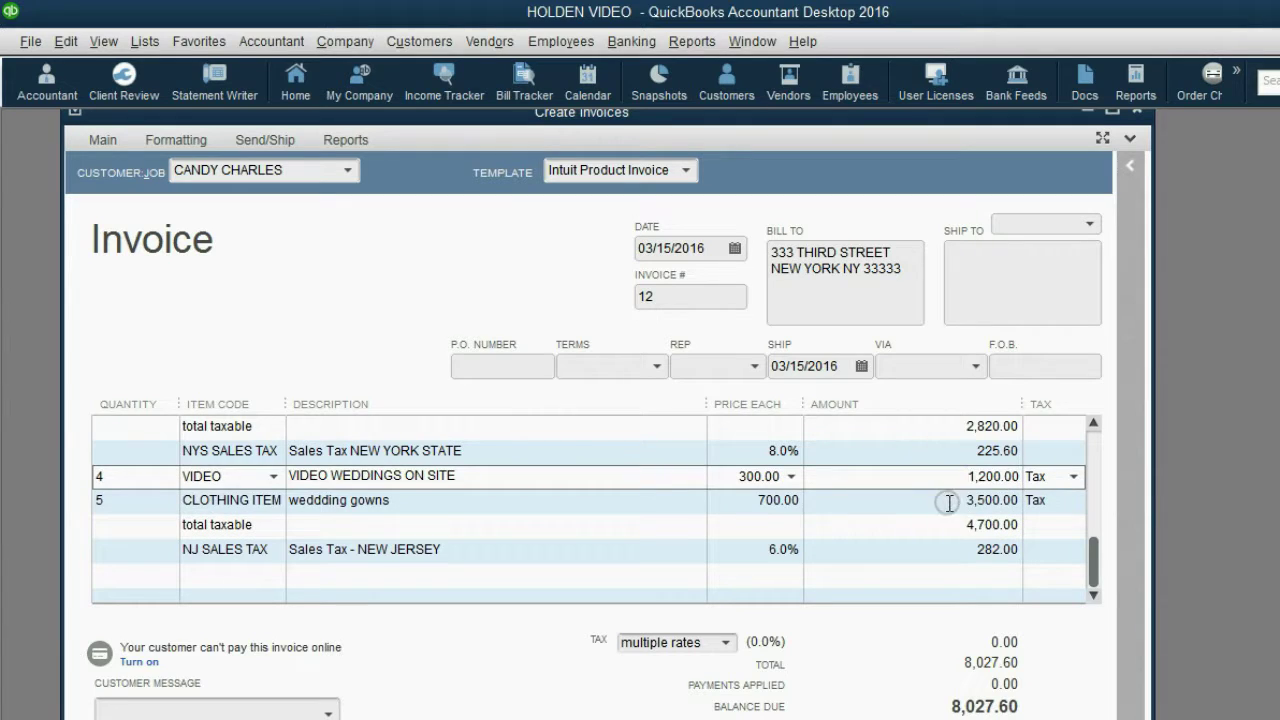
pyautogui.click(945, 500)
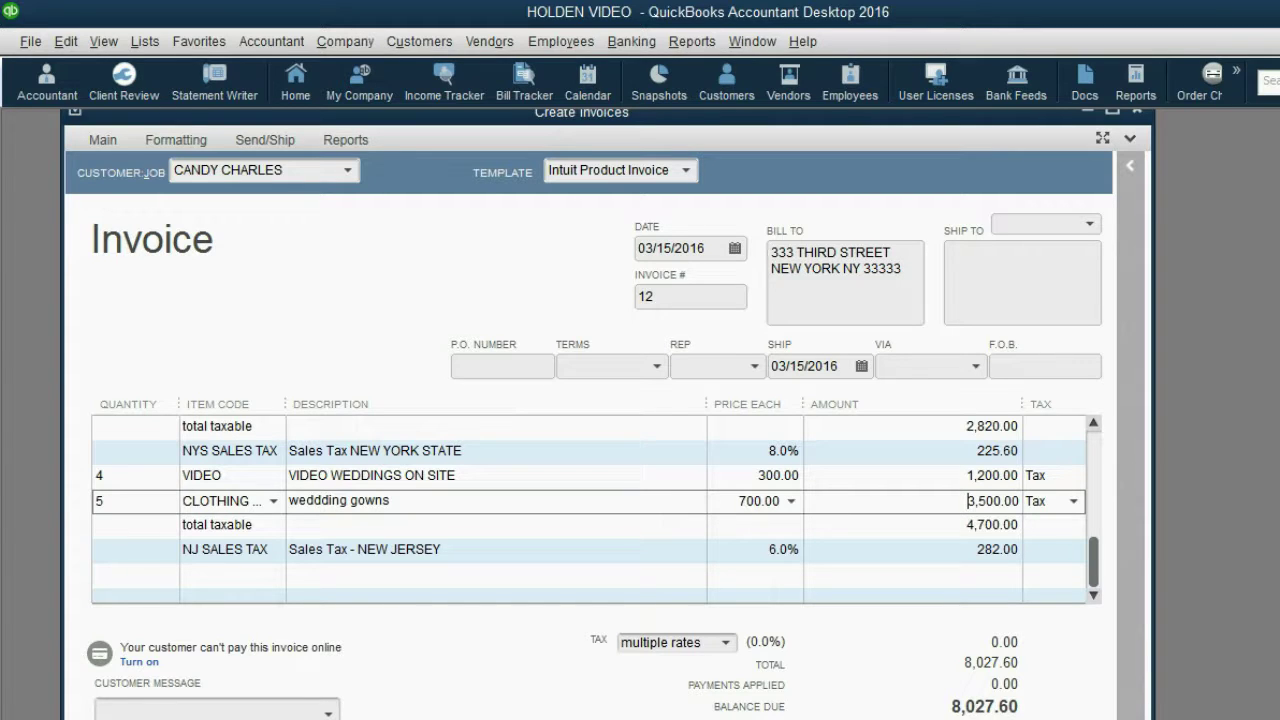
pyautogui.click(940, 452)
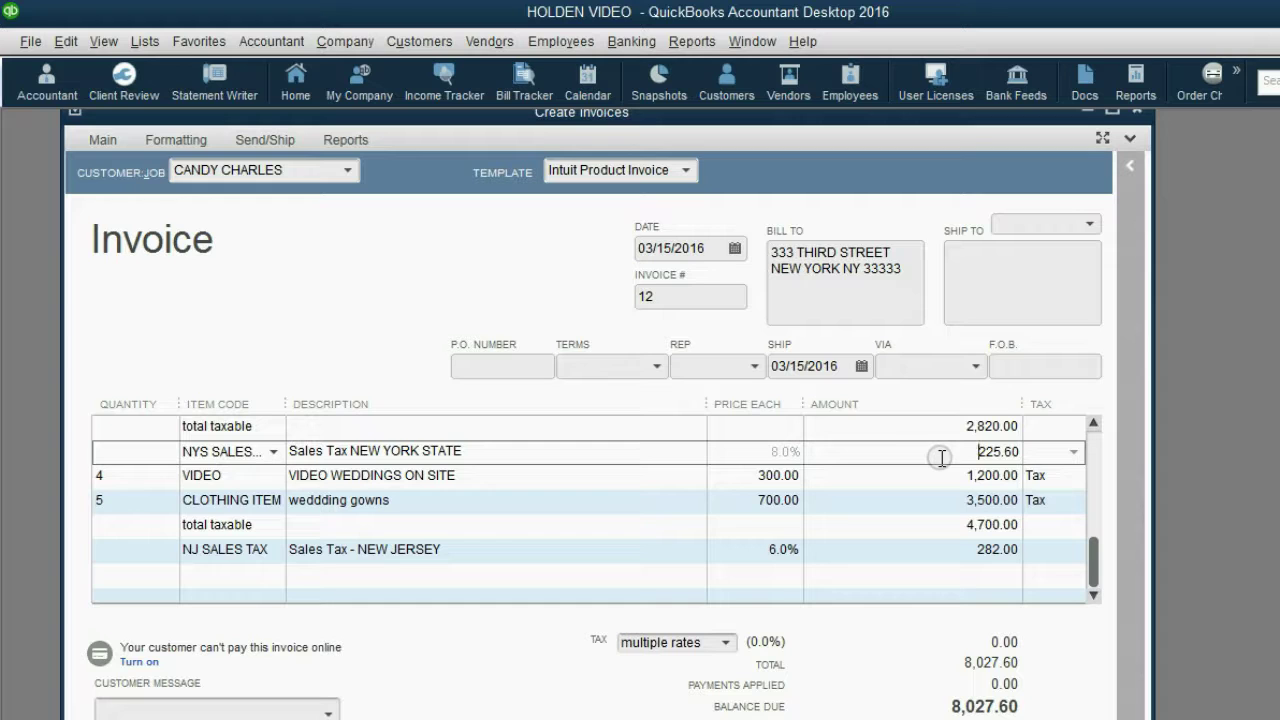
pyautogui.click(945, 549)
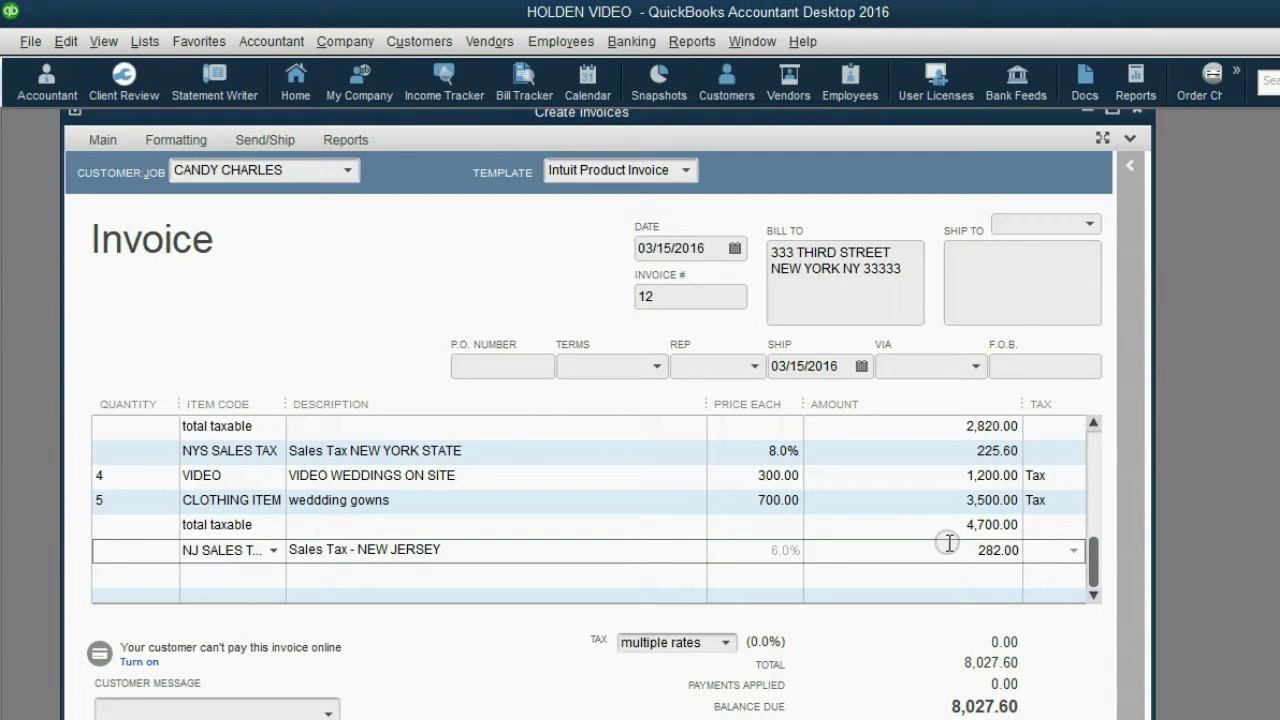
# Save invoice #12 without changing the customer's tax item, and open the Sales Tax Liability report.
pyautogui.click(830, 716)
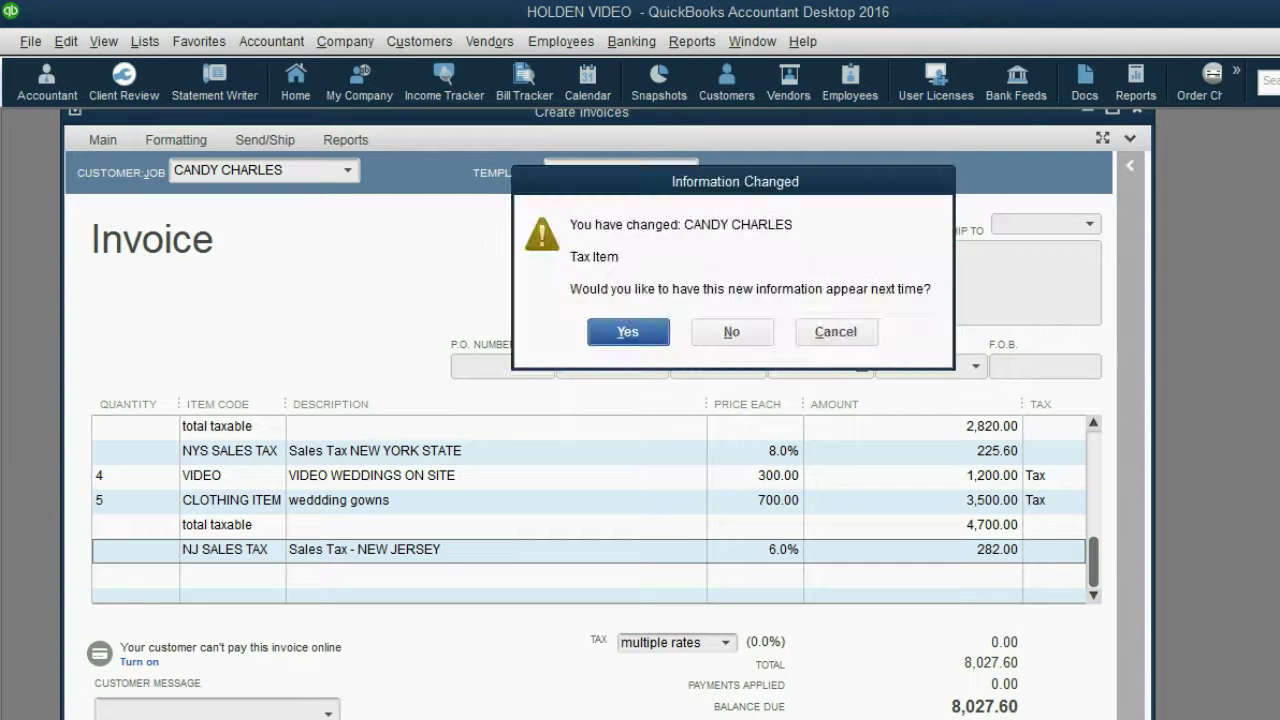
pyautogui.click(731, 334)
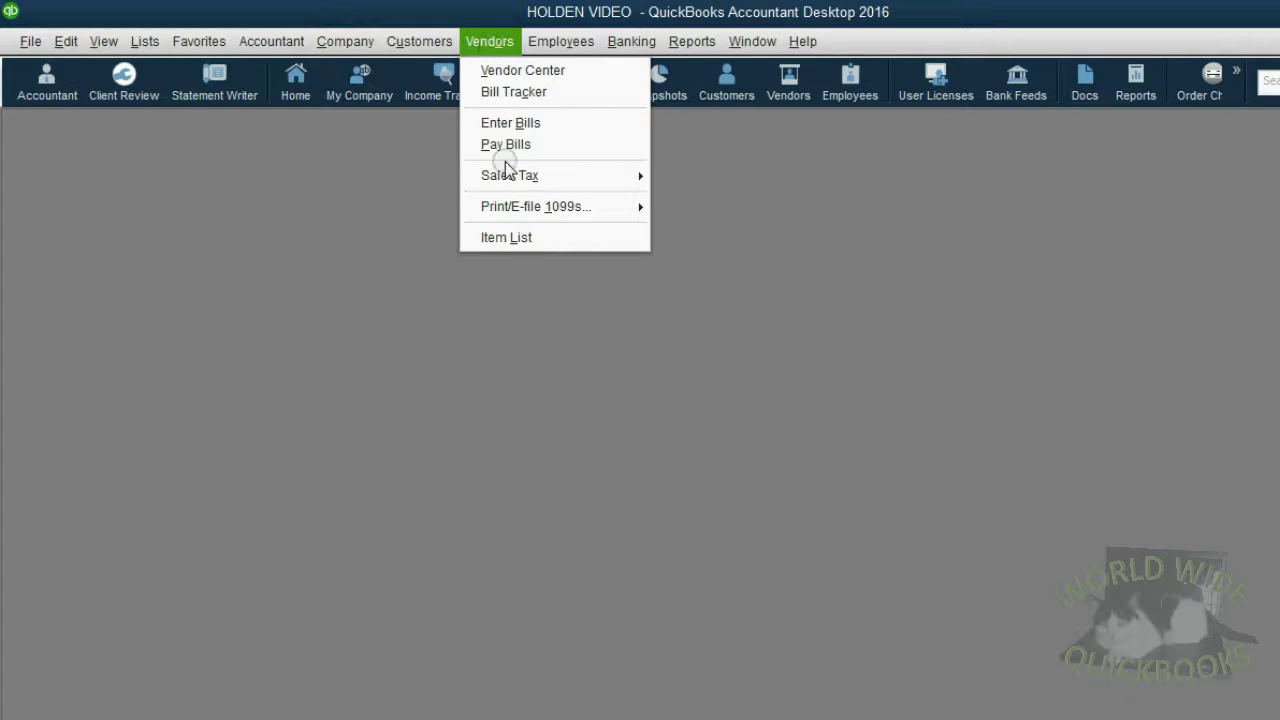
pyautogui.click(510, 177)
pyautogui.click(708, 259)
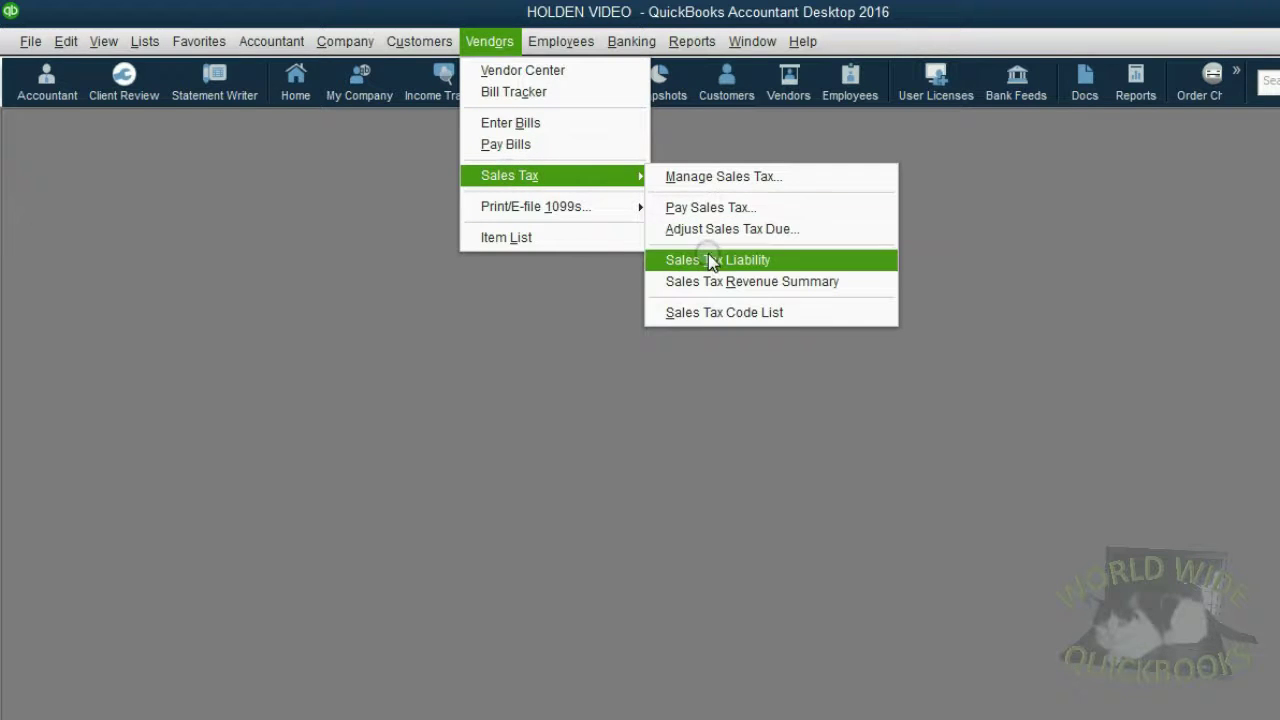
# Set the Sales Tax Liability report dates to All and select New Jersey's tax payable amount.
pyautogui.click(305, 229)
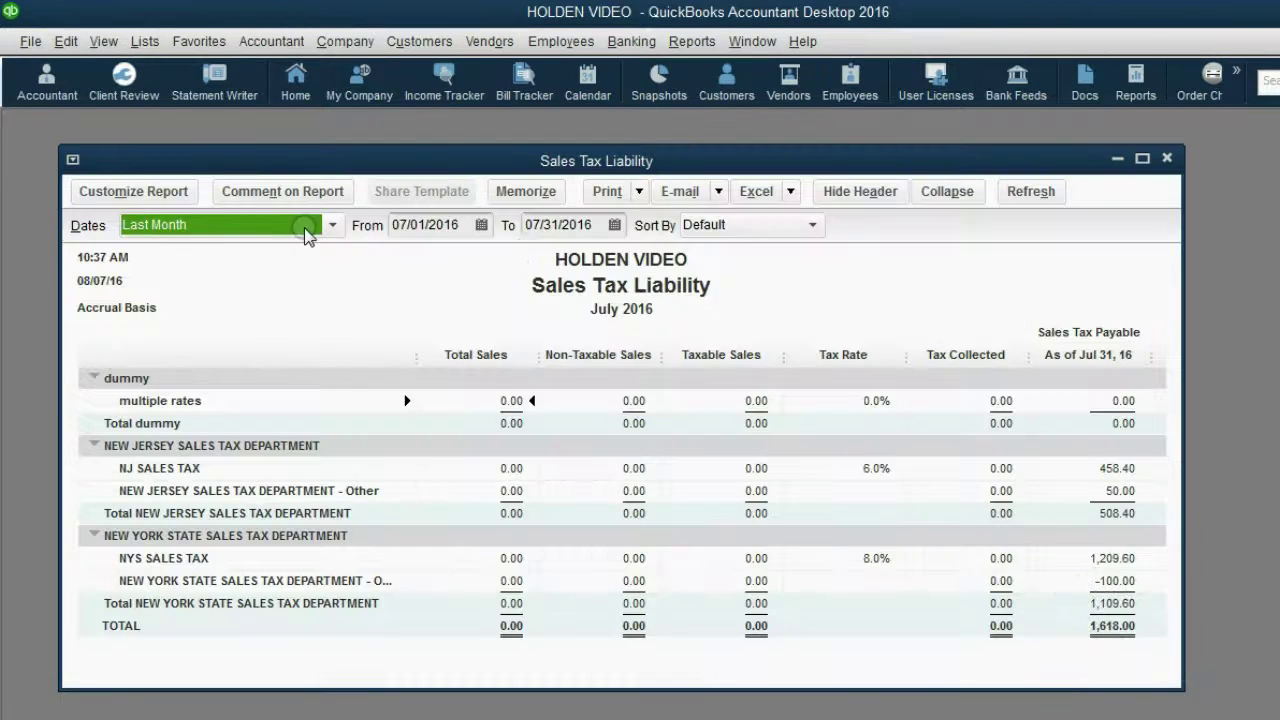
pyautogui.write('a')
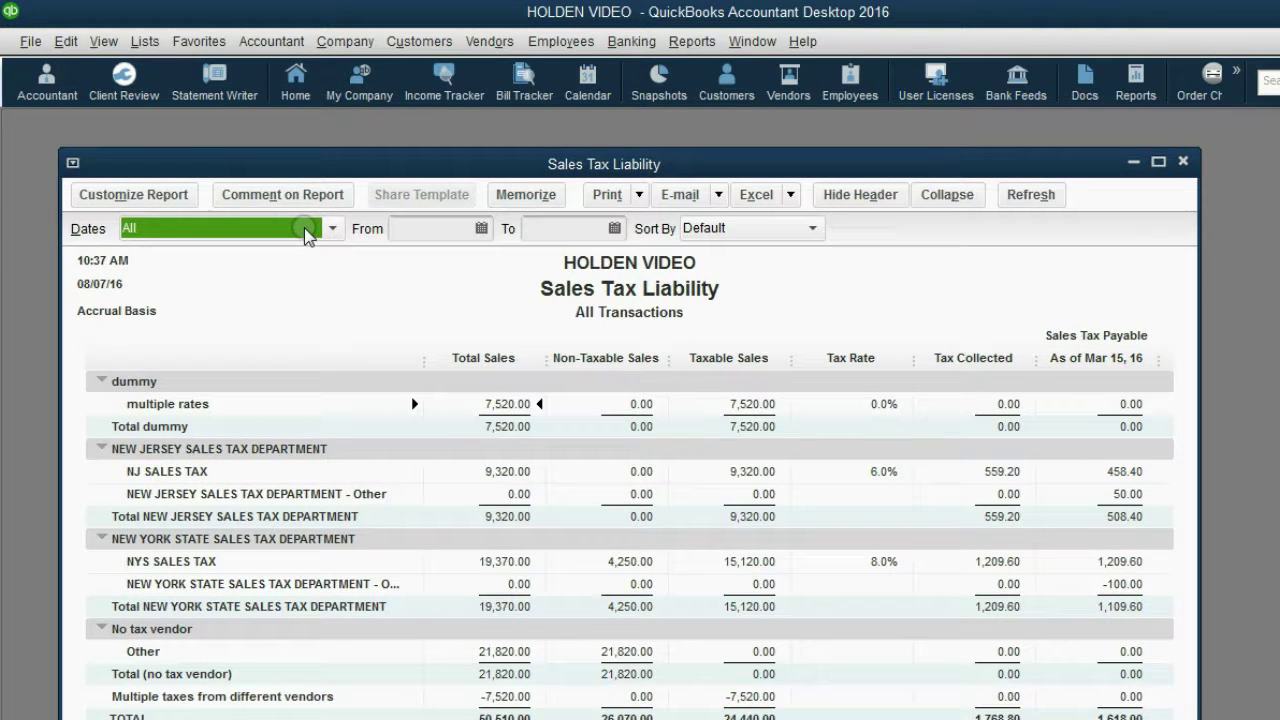
pyautogui.moveTo(311, 163); pyautogui.dragTo(278, 125)
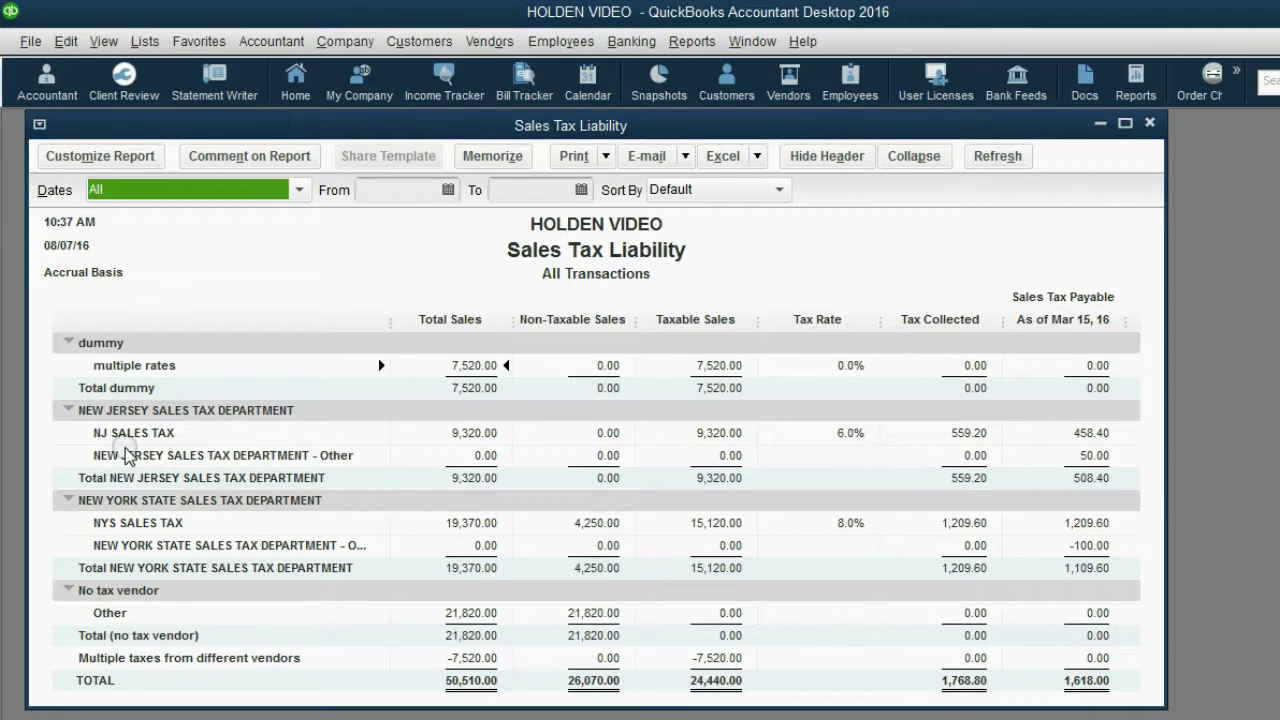
pyautogui.click(202, 458)
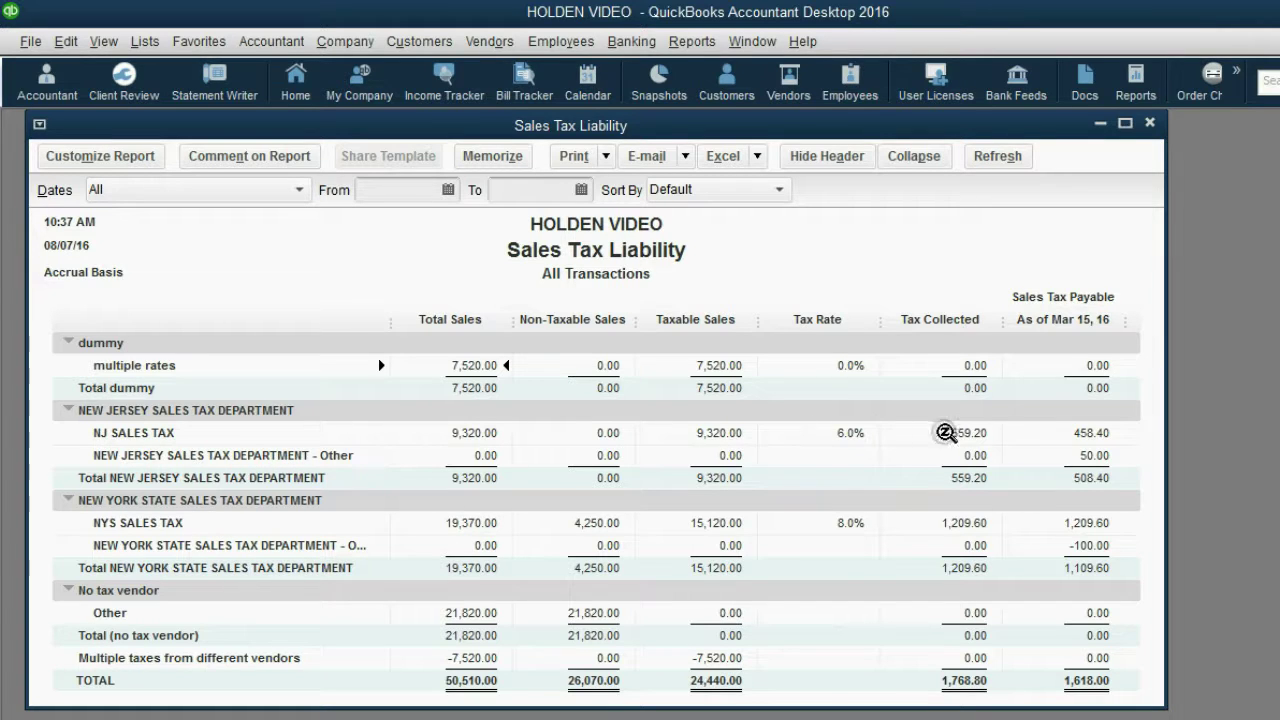
pyautogui.click(1078, 437)
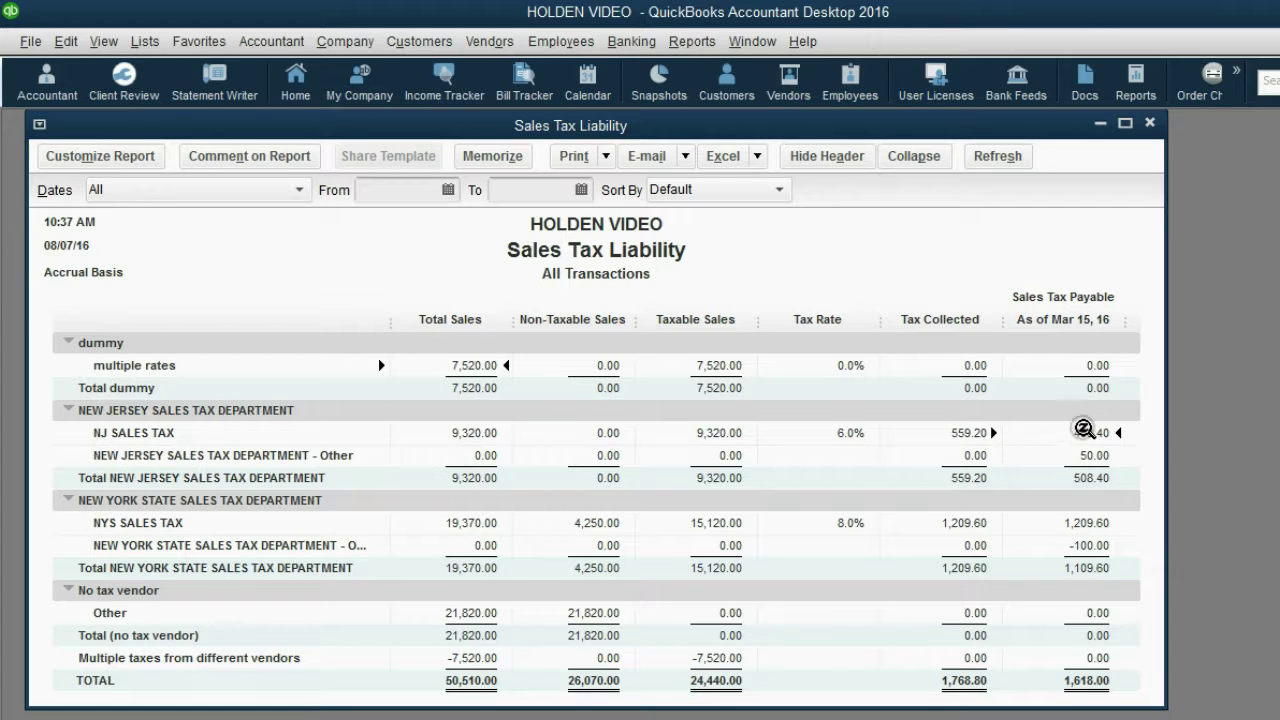
# Drill into New Jersey's tax payable, find invoice 12's 282.00 tax, then close the detail.
pyautogui.doubleClick(1098, 477)
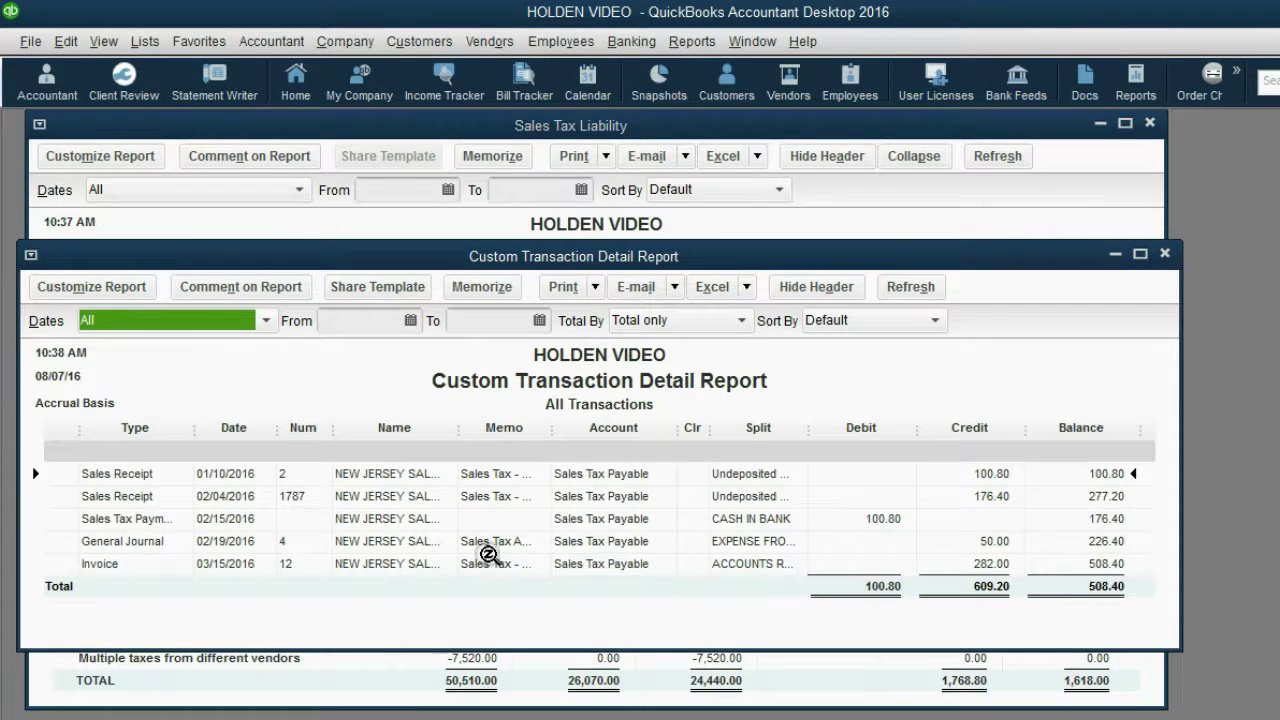
pyautogui.click(436, 566)
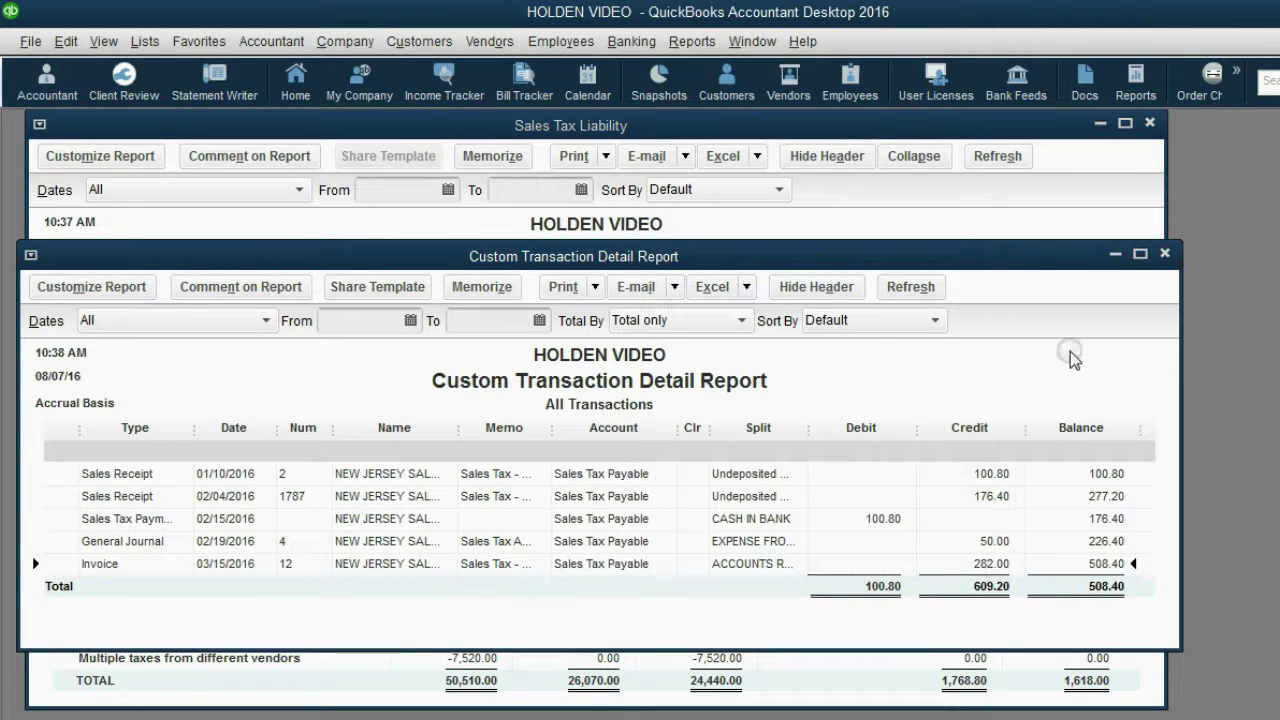
pyautogui.click(1165, 254)
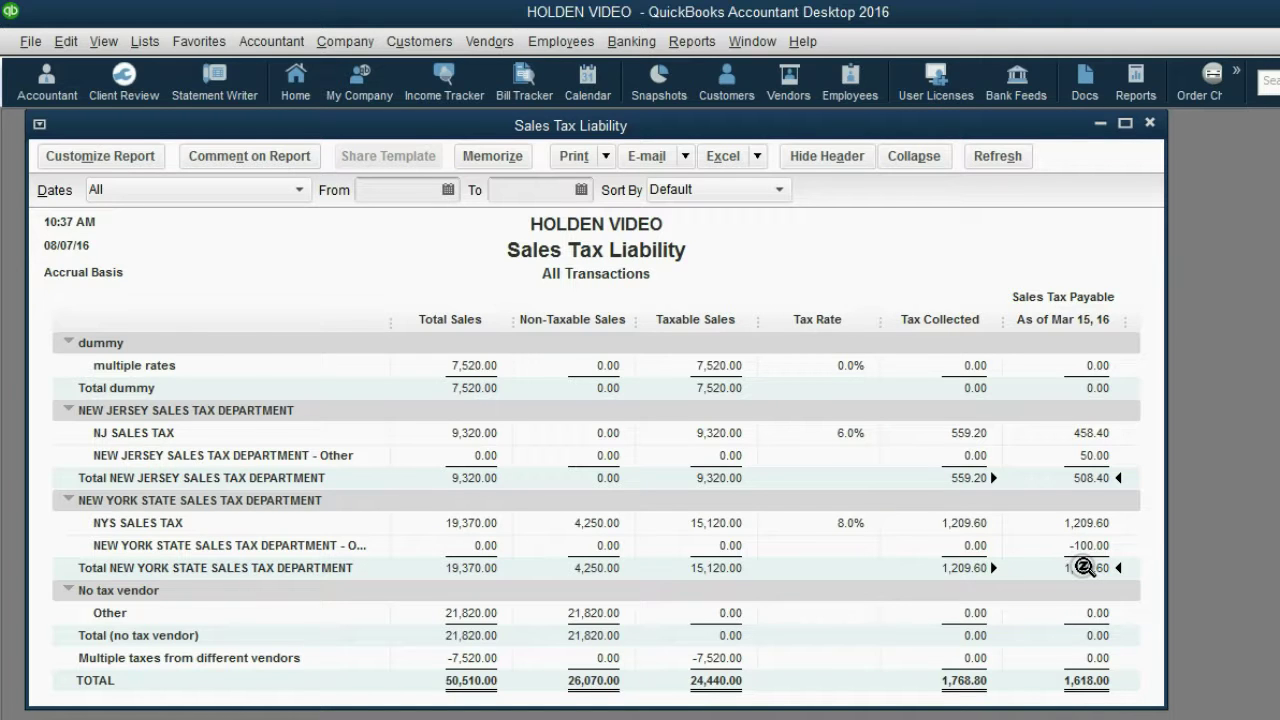
# Drill into the New York State tax payable total and locate invoice 12's 225.60 entry.
pyautogui.doubleClick(1085, 567)
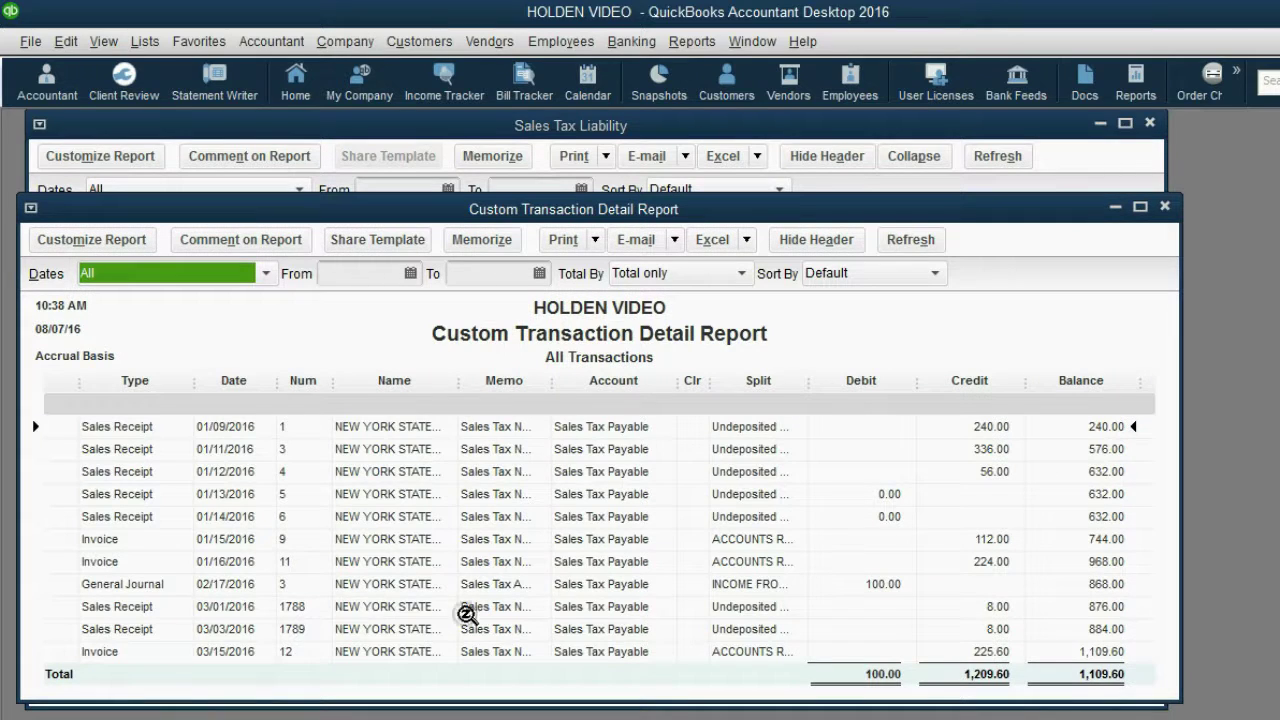
pyautogui.moveTo(310, 210); pyautogui.dragTo(310, 184)
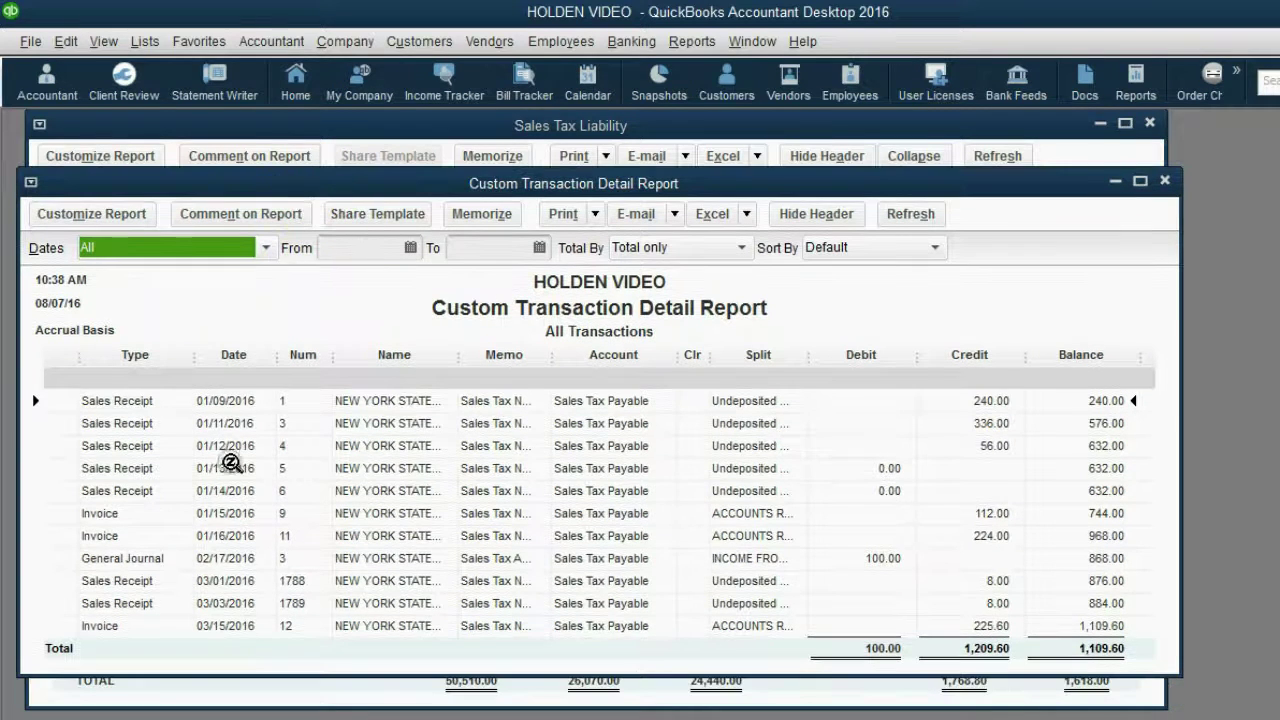
pyautogui.click(244, 626)
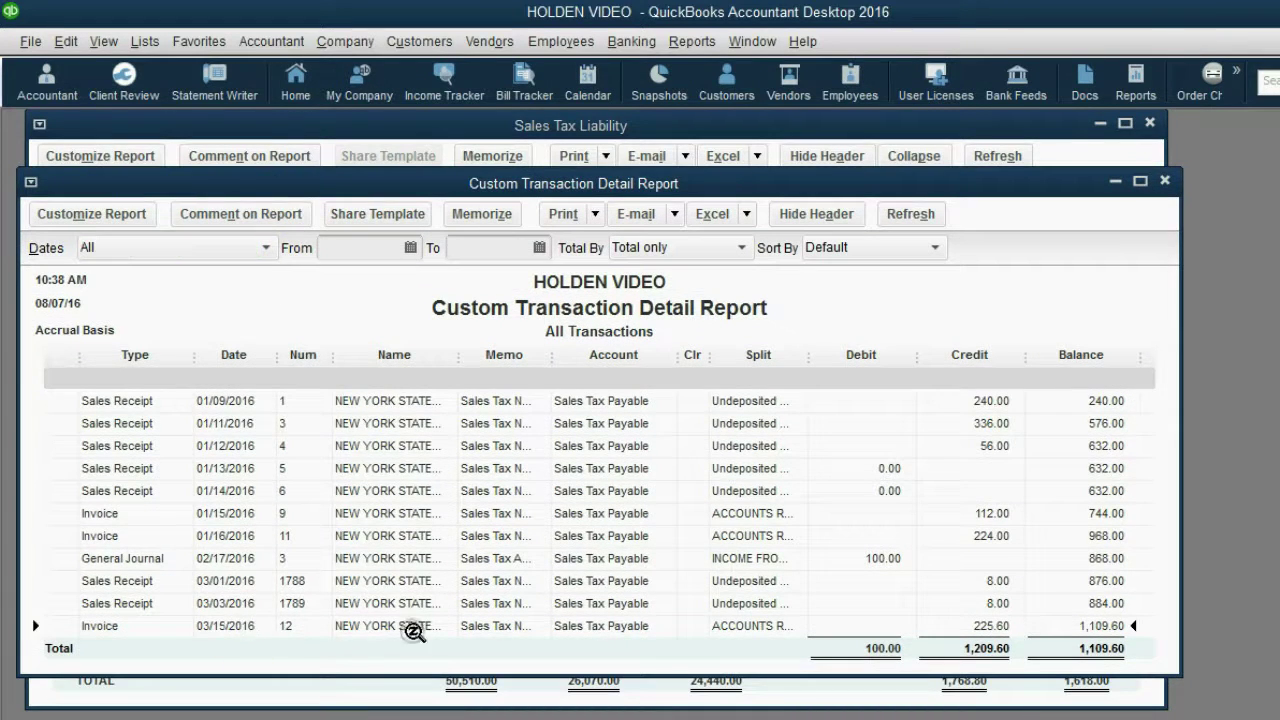